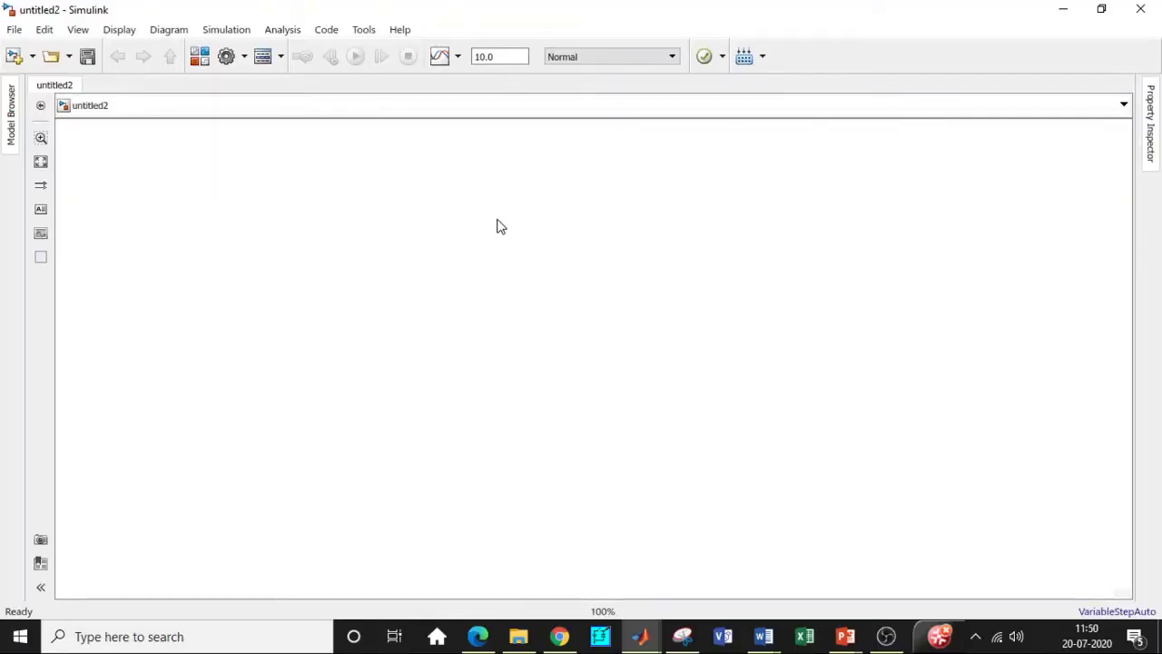
# - In the Library Browser, search 'powergui' and add the powergui block to untitled2
pyautogui.click(200, 56)
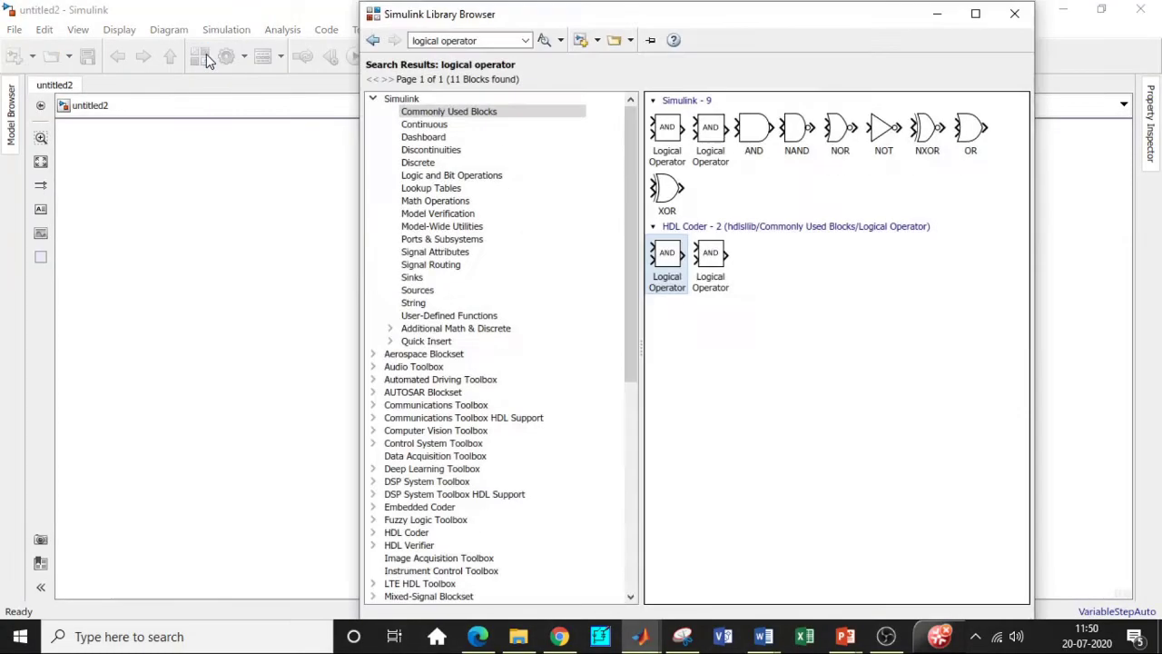
pyautogui.click(496, 40)
pyautogui.press('BackSpace')
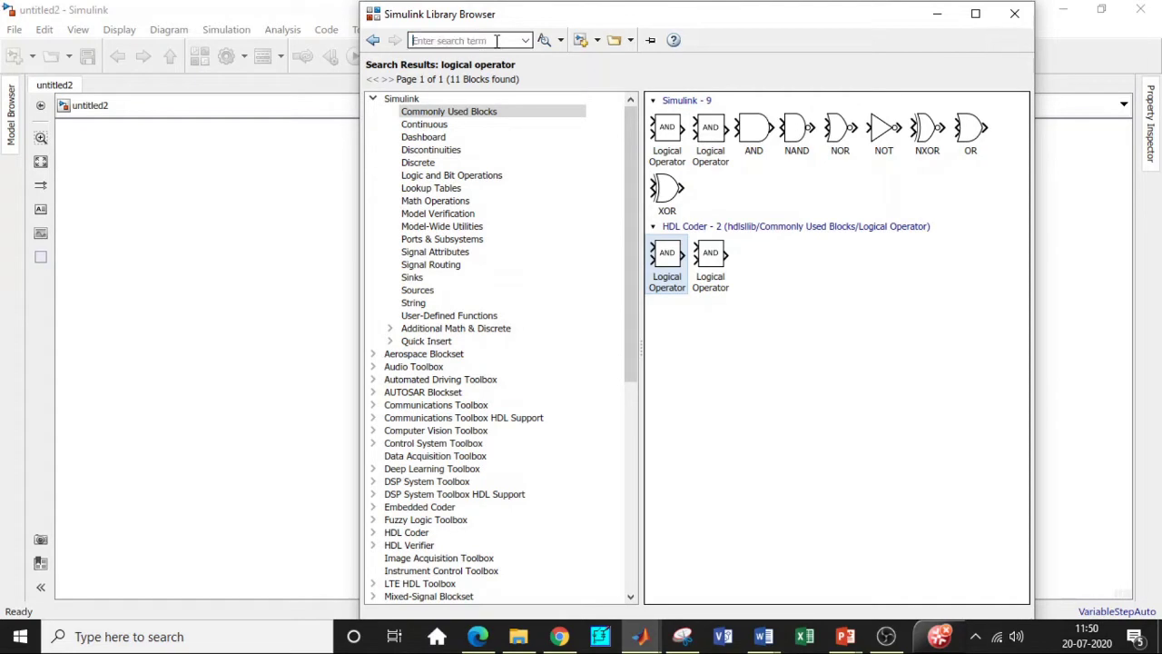
pyautogui.write('powergui')
pyautogui.press('Return')
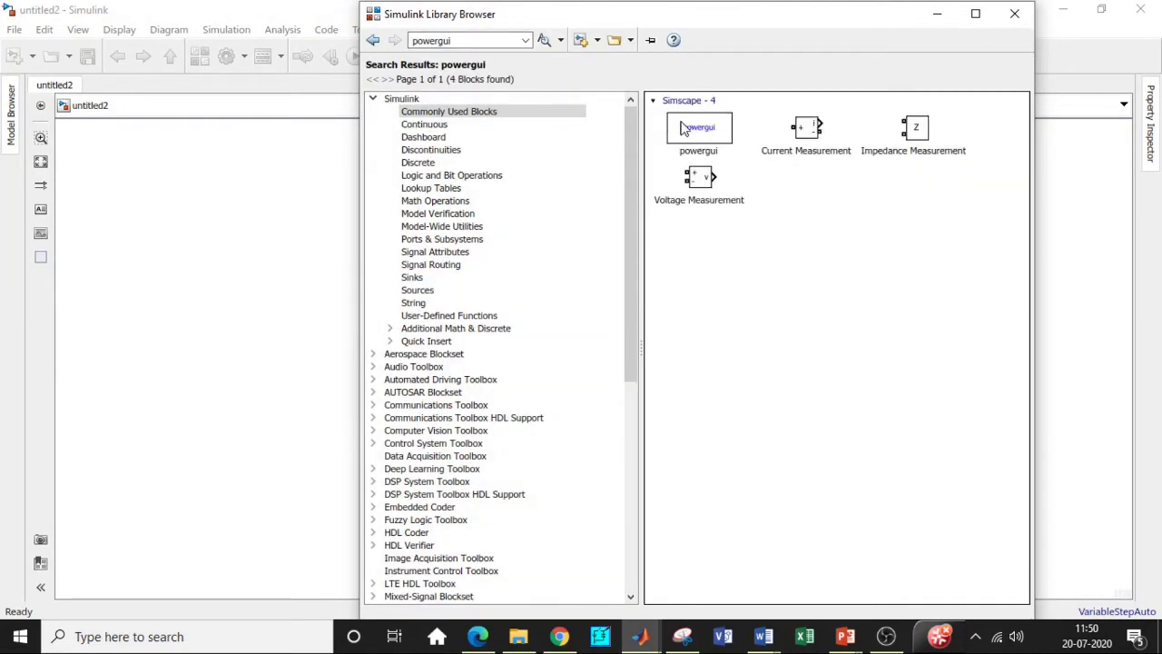
pyautogui.click(683, 129)
pyautogui.rightClick(683, 129)
pyautogui.click(710, 134)
# - Add the Voltage Measurement and Current Measurement blocks to untitled2
pyautogui.click(701, 173)
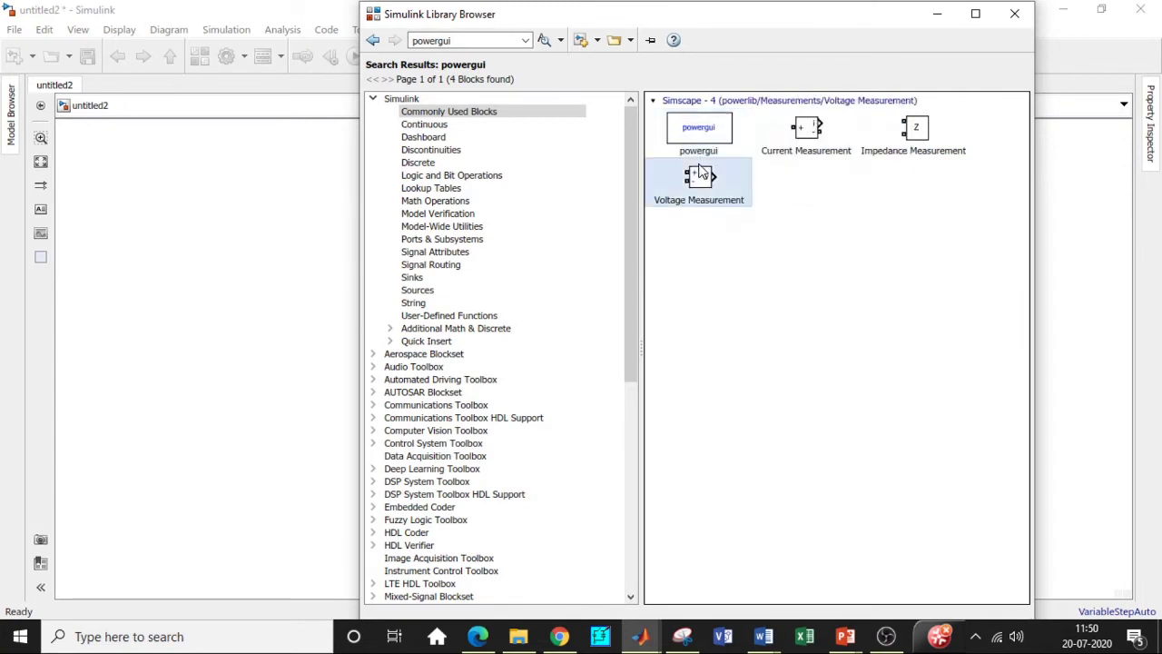
pyautogui.rightClick(701, 172)
pyautogui.click(719, 173)
pyautogui.click(804, 128)
pyautogui.rightClick(824, 134)
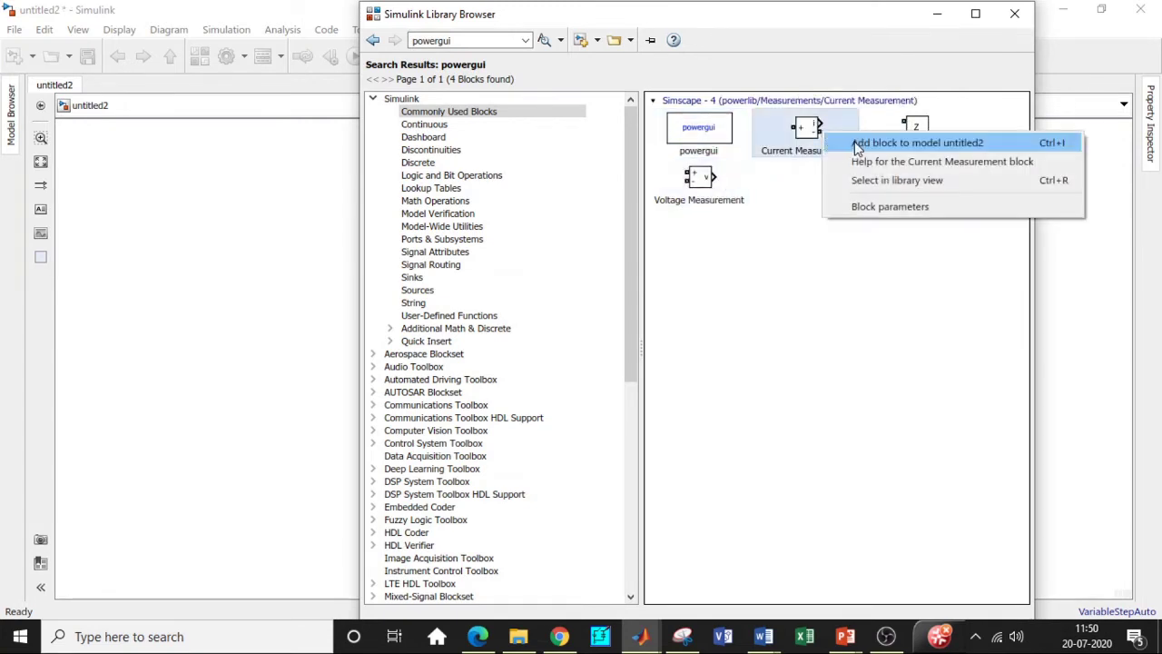
pyautogui.click(917, 143)
# - Search for DC voltage blocks and pick the DC Voltage Source
pyautogui.doubleClick(458, 40)
pyautogui.press('BackSpace')
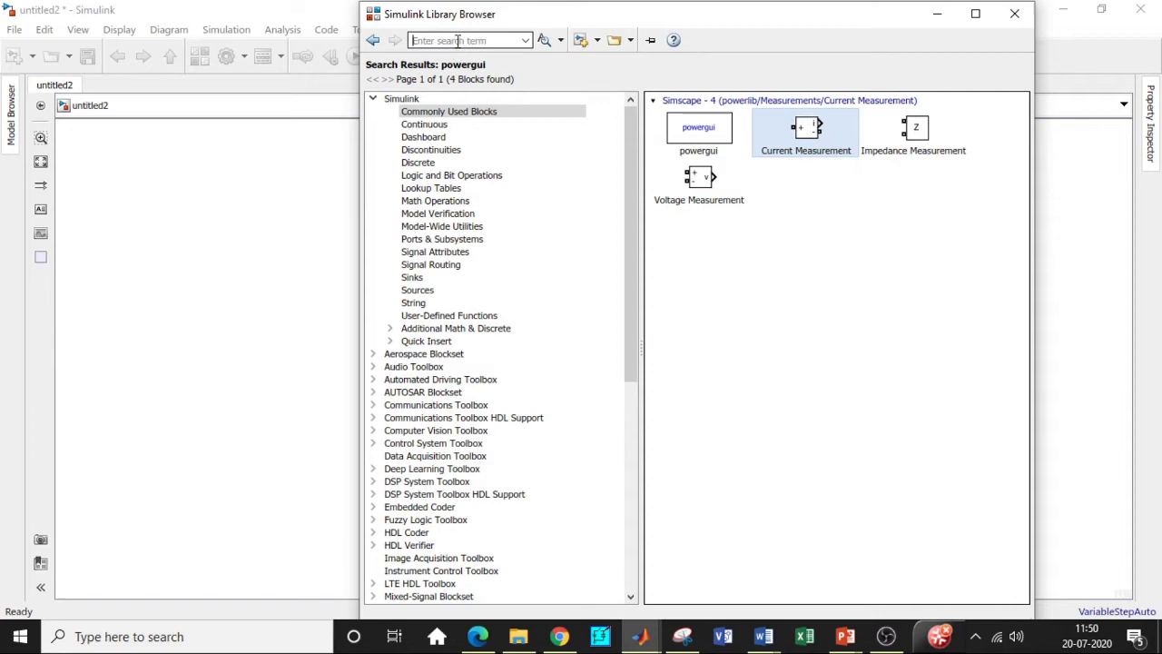
pyautogui.write('Dc')
pyautogui.click(465, 56)
pyautogui.press('Return')
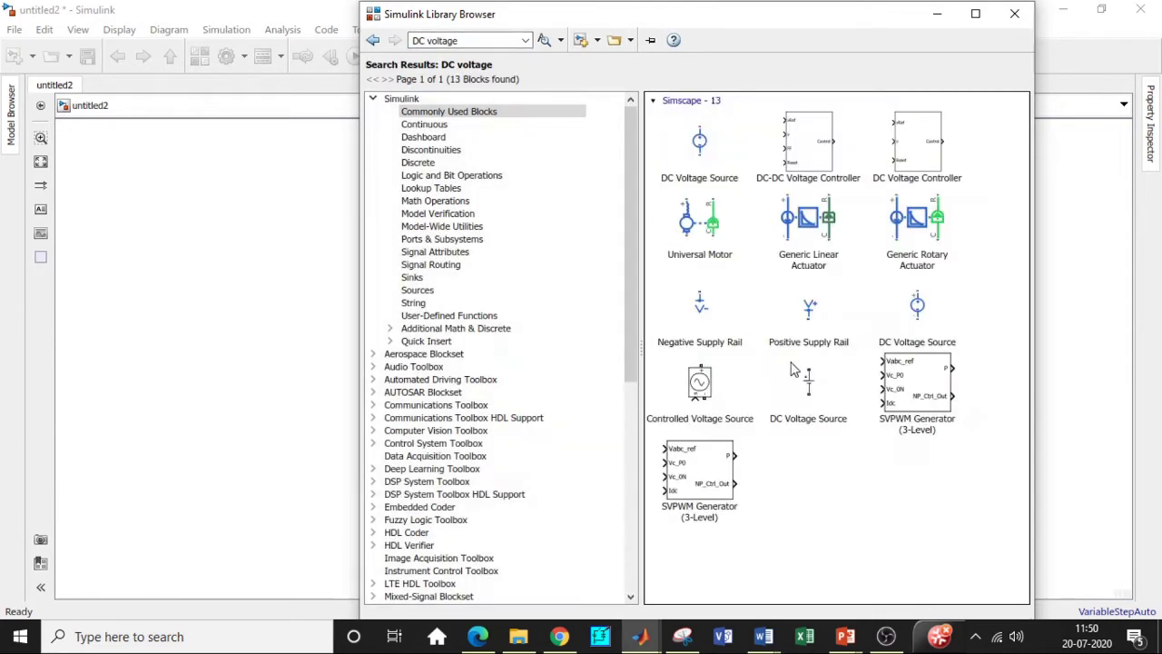
pyautogui.click(797, 374)
# - Search 'mosfet' and add the Mosfet block to untitled2
pyautogui.click(468, 41)
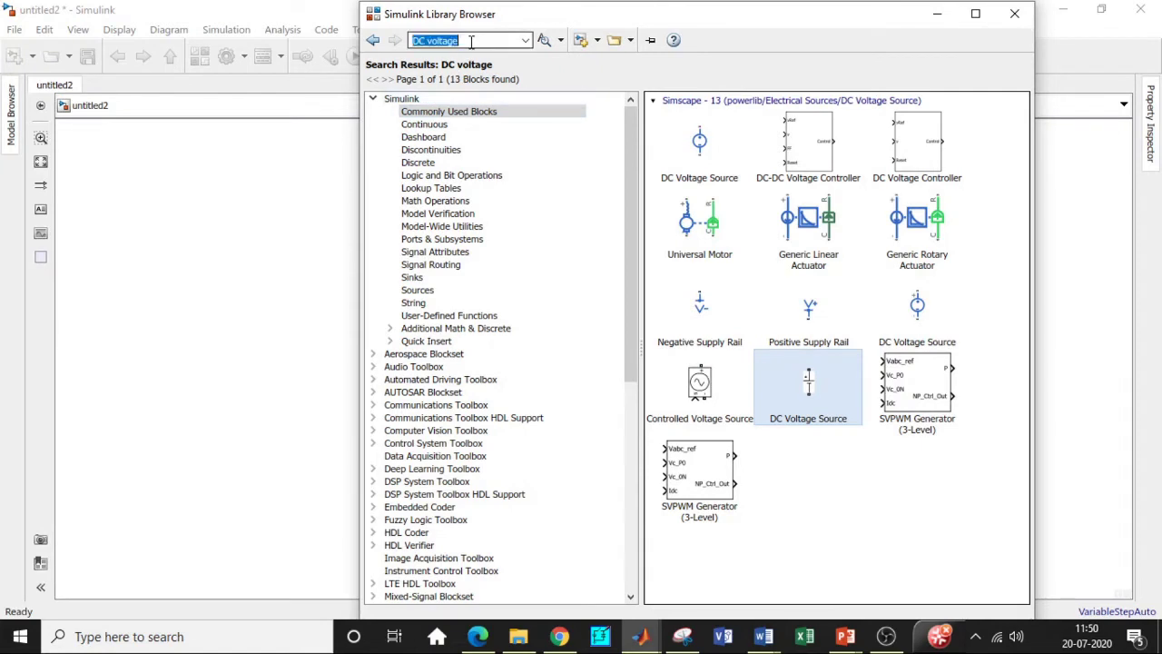
pyautogui.press('BackSpace')
pyautogui.write('mosfet')
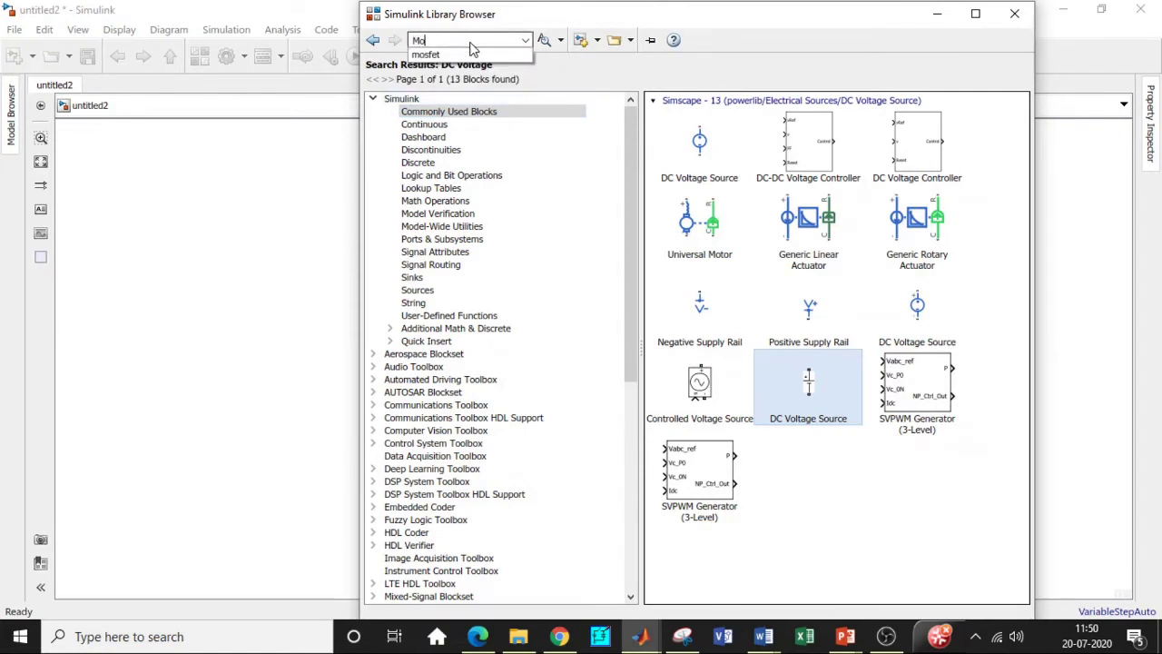
pyautogui.click(450, 57)
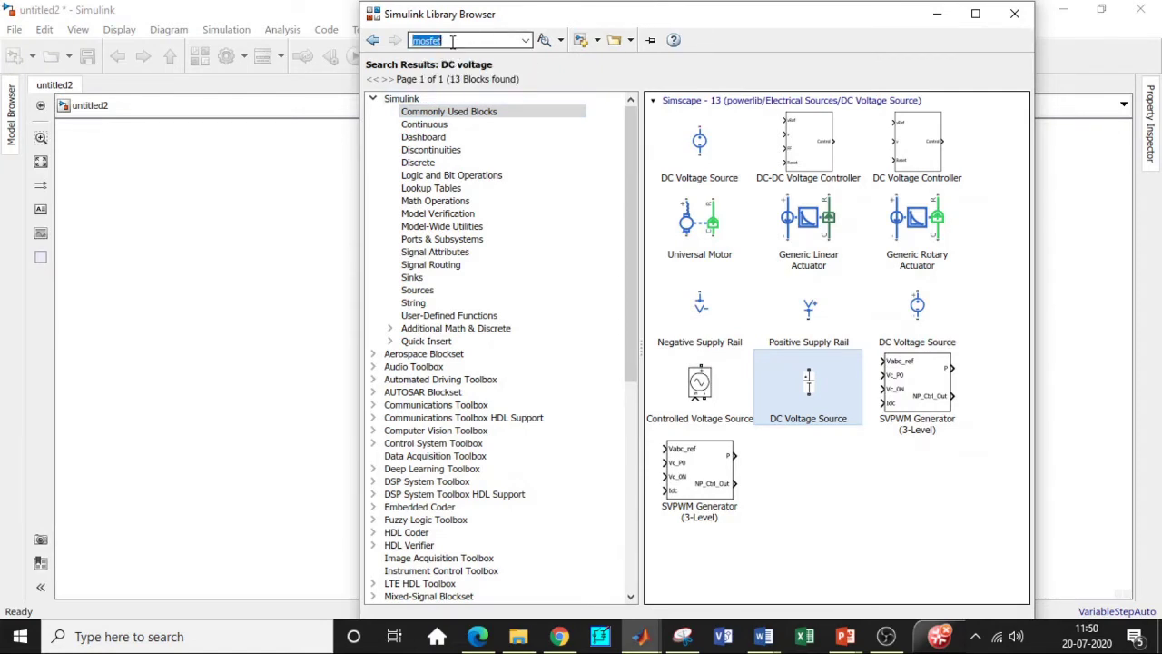
pyautogui.scroll(-2, 827, 391)
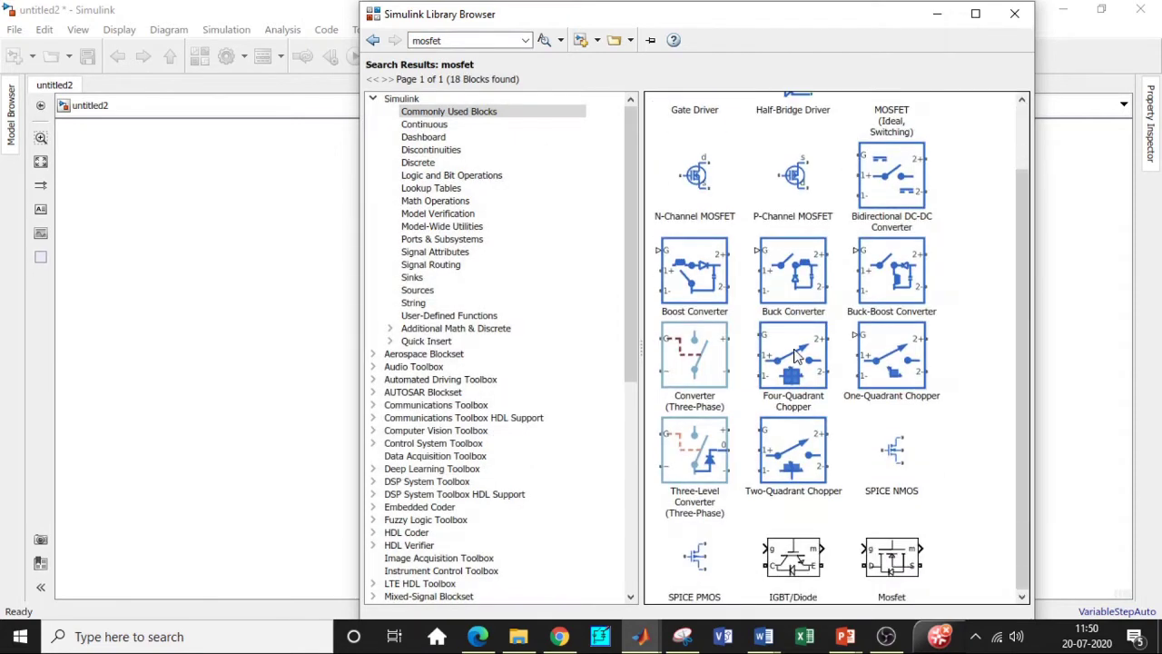
pyautogui.rightClick(913, 562)
pyautogui.click(919, 568)
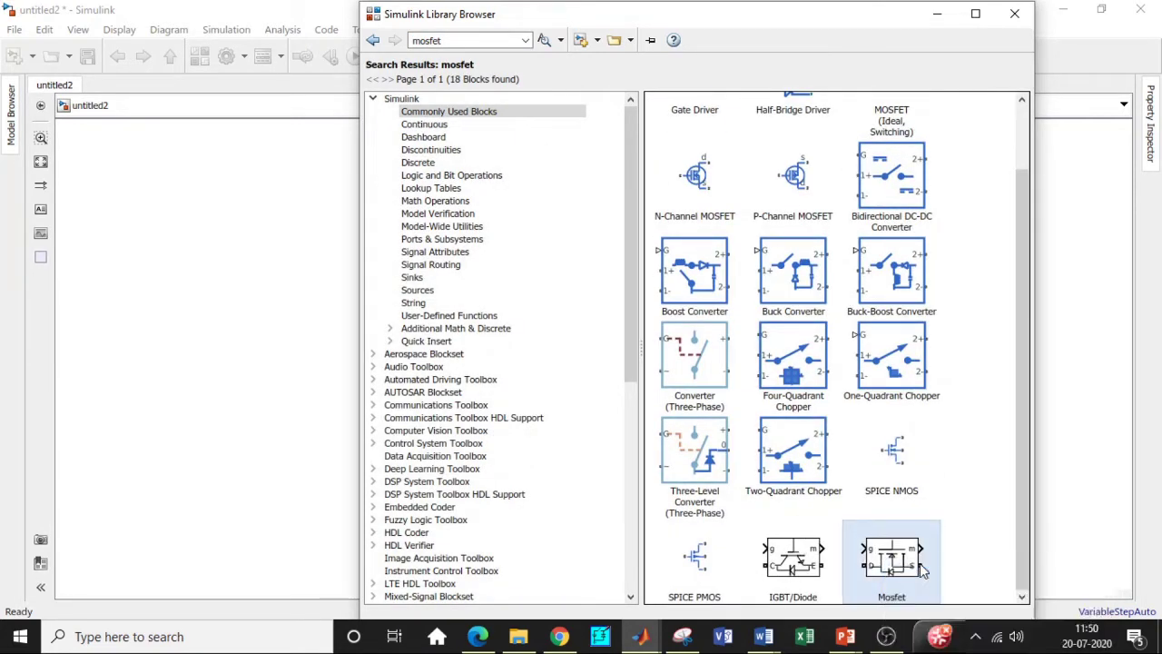
pyautogui.doubleClick(453, 40)
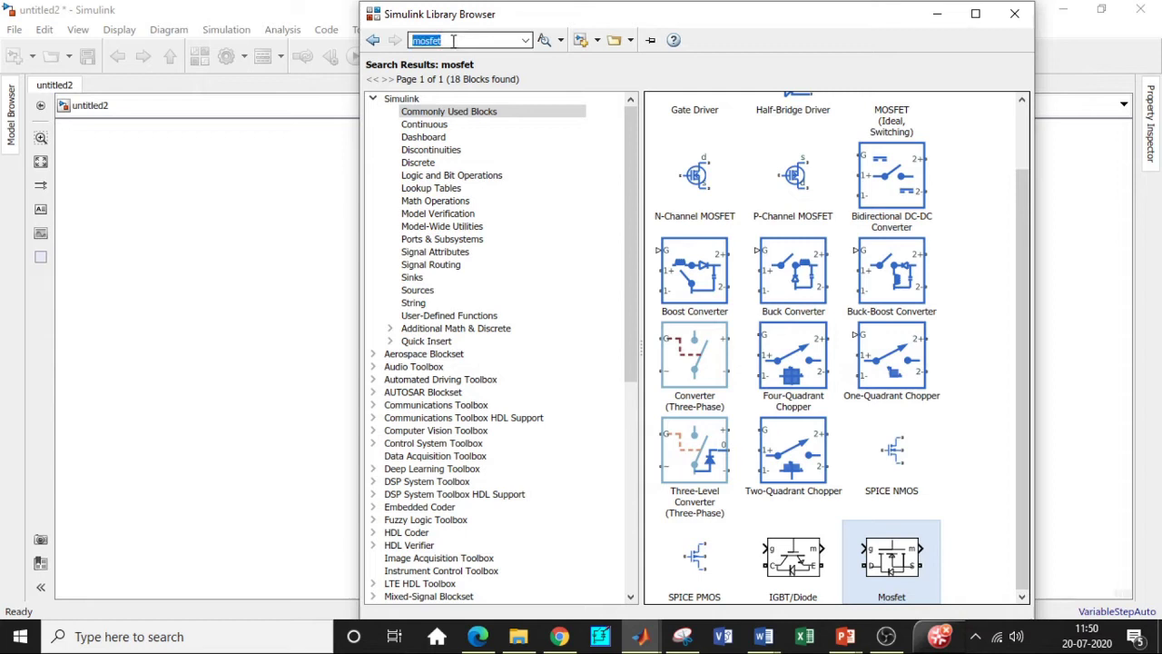
pyautogui.press('BackSpace')
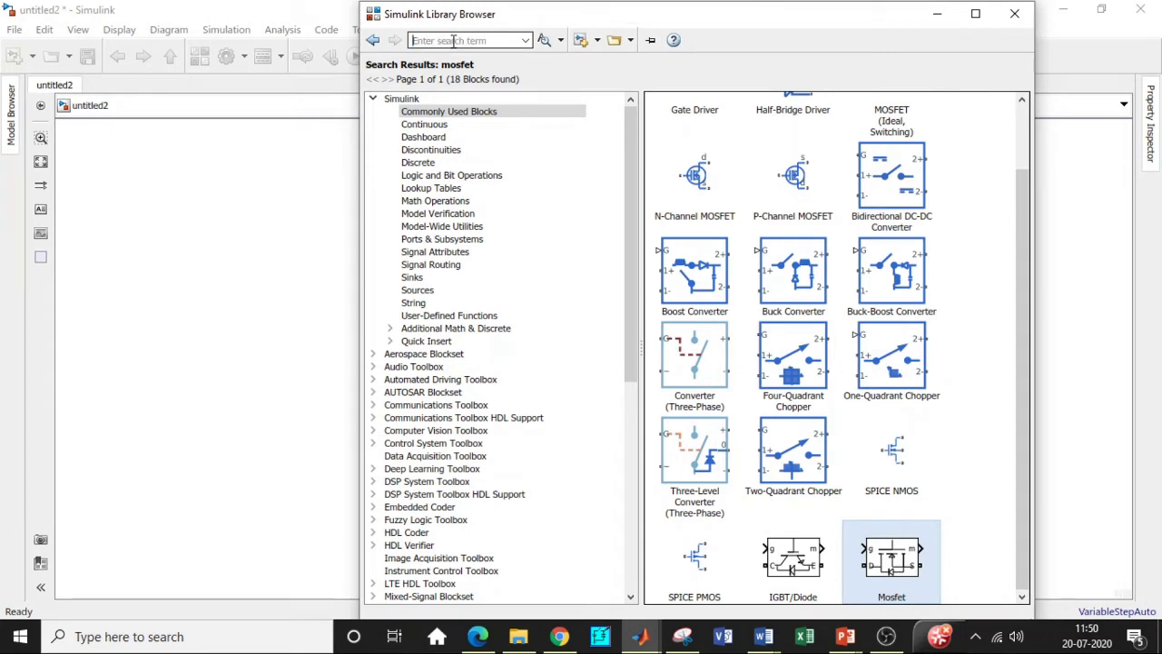
# - Search 'series RLC' and add the Series RLC Branch to untitled2
pyautogui.write('Ser')
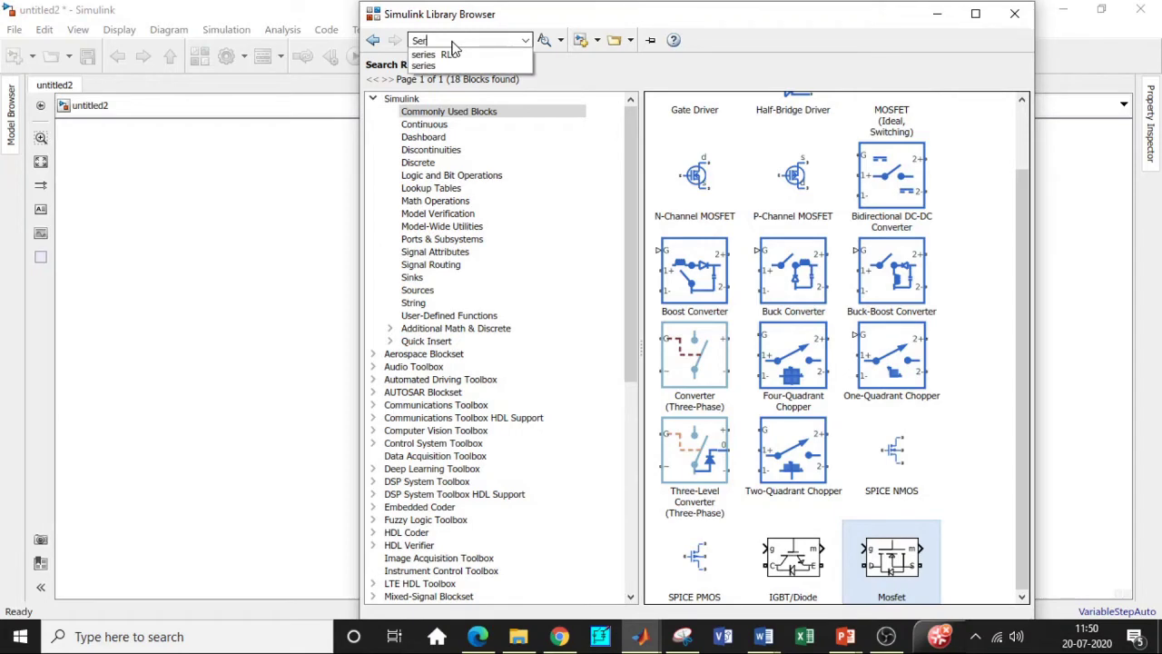
pyautogui.click(442, 54)
pyautogui.press('Return')
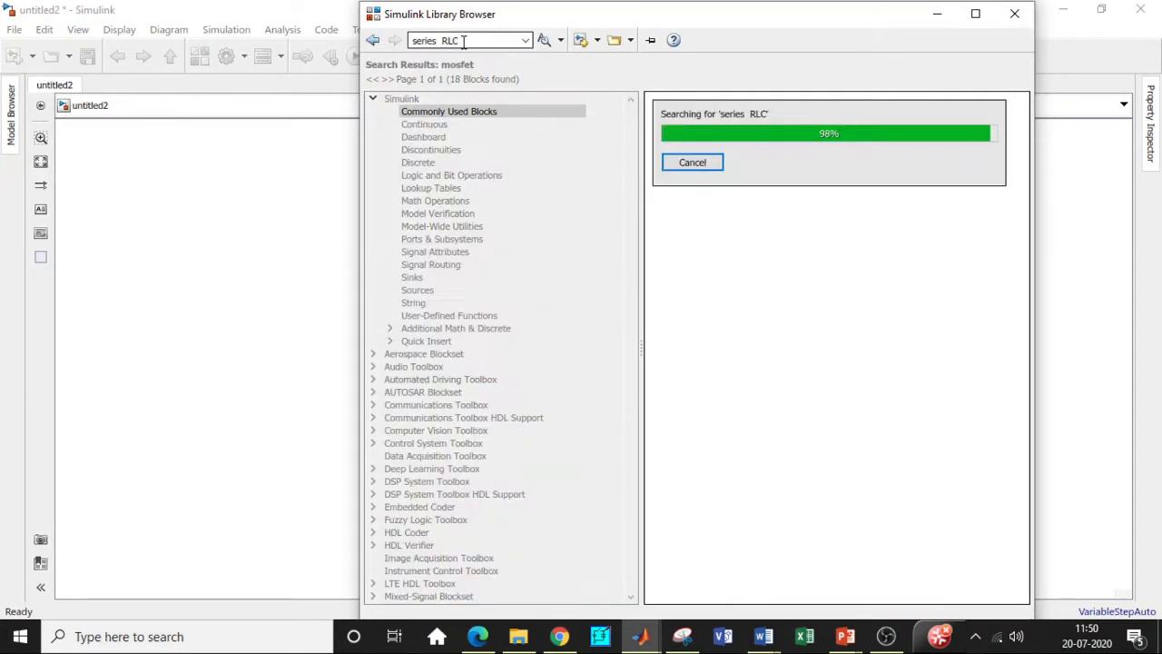
pyautogui.rightClick(696, 229)
pyautogui.click(620, 143)
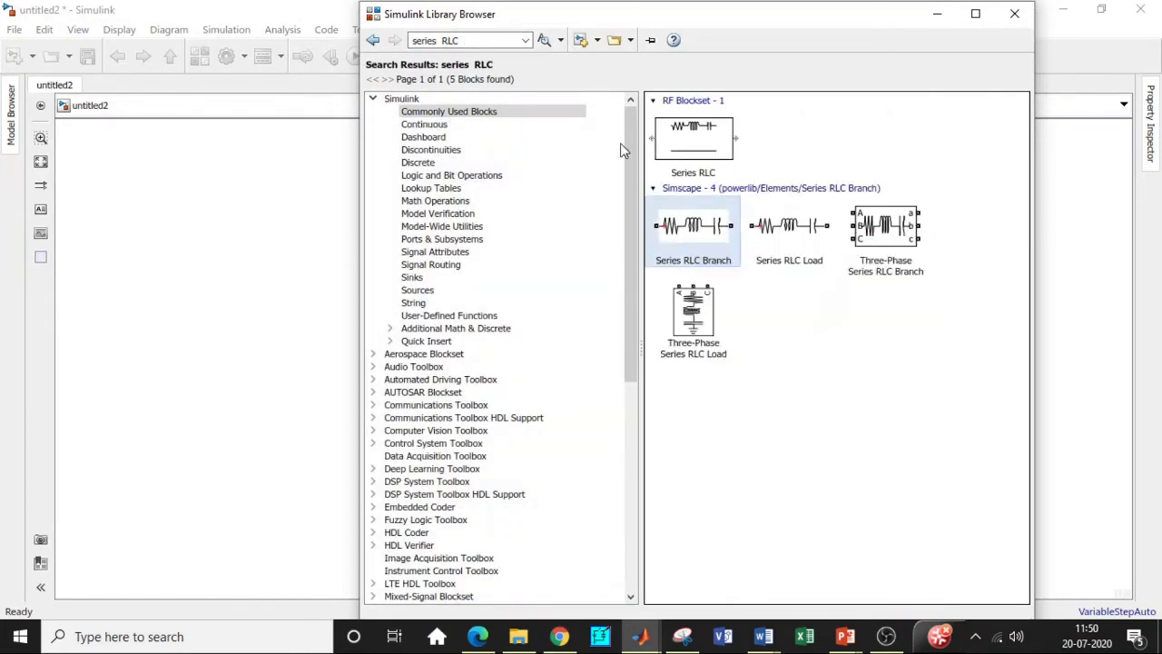
# - Search 'Pulse generator' and add the Pulse Generator block
pyautogui.click(483, 39)
pyautogui.press('BackSpace')
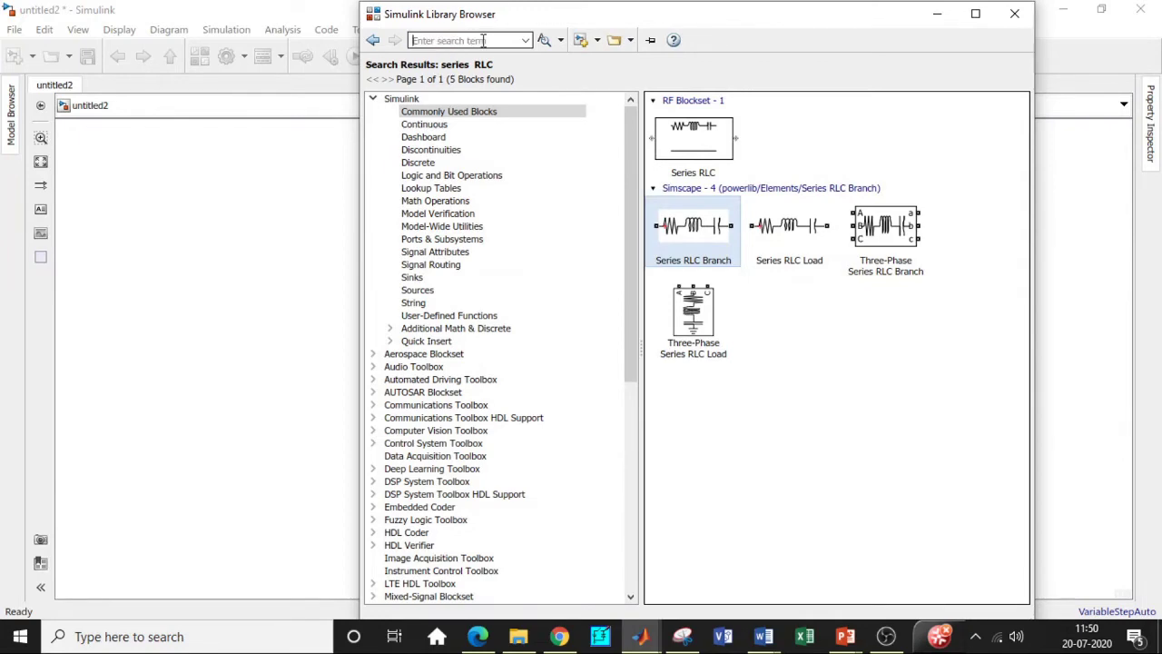
pyautogui.write('Pul')
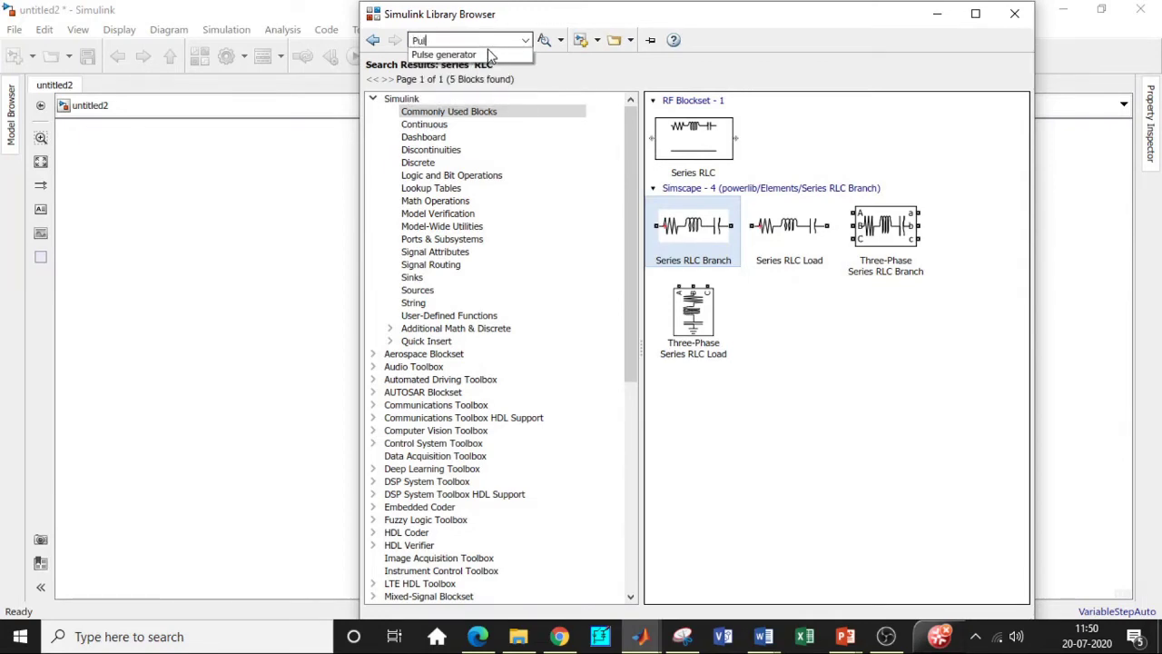
pyautogui.click(488, 54)
pyautogui.press('Return')
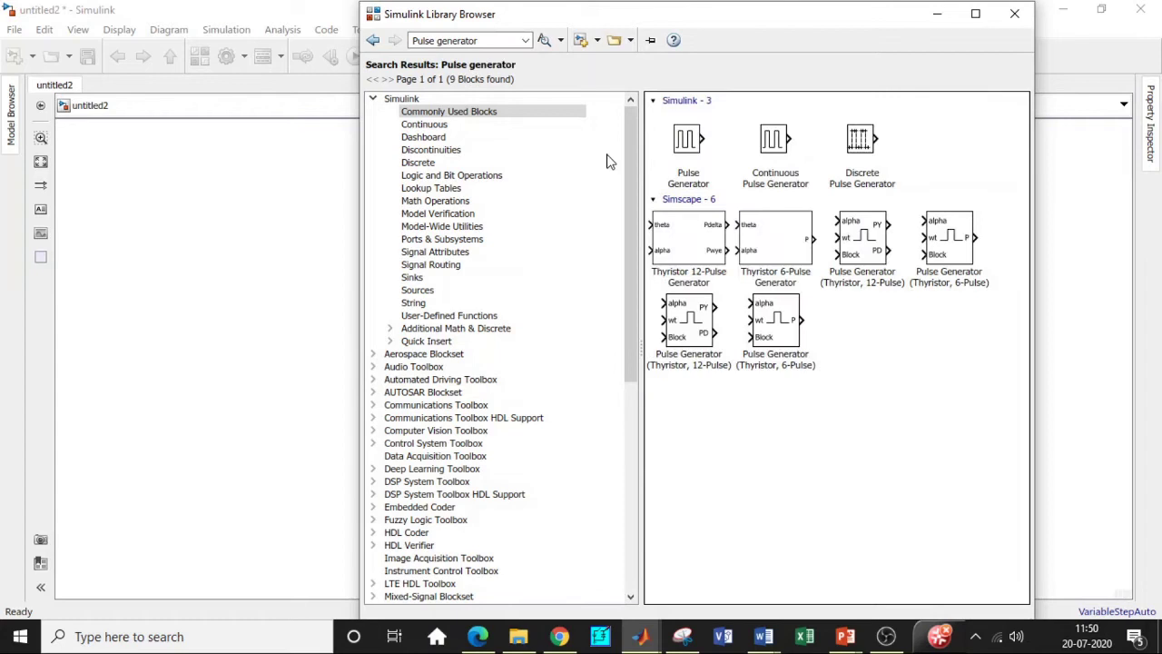
pyautogui.click(687, 143)
pyautogui.rightClick(687, 143)
pyautogui.press('Escape')
# - Search 'display' and add the Display and Scope blocks to untitled2
pyautogui.click(488, 40)
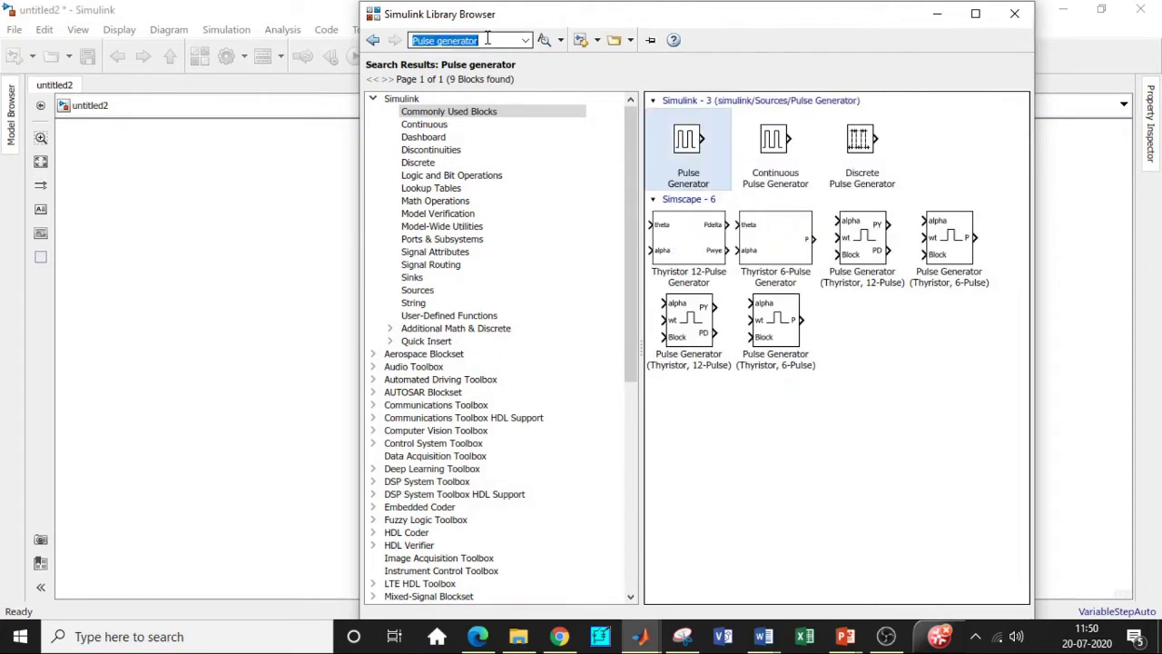
pyautogui.press('BackSpace')
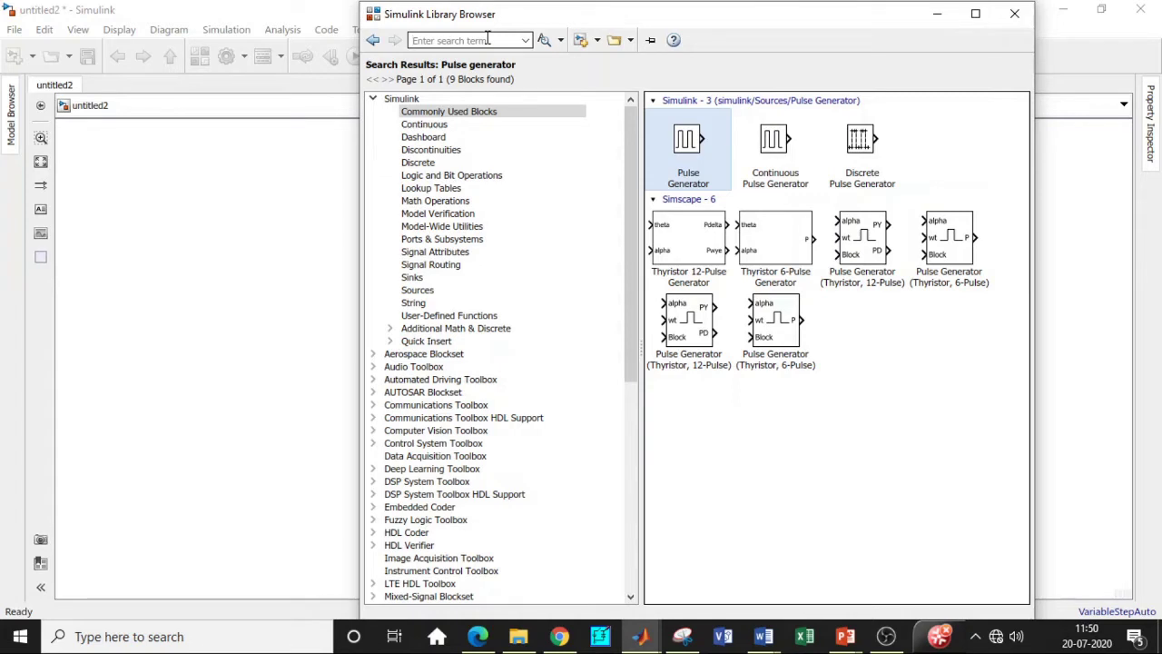
pyautogui.write('Di')
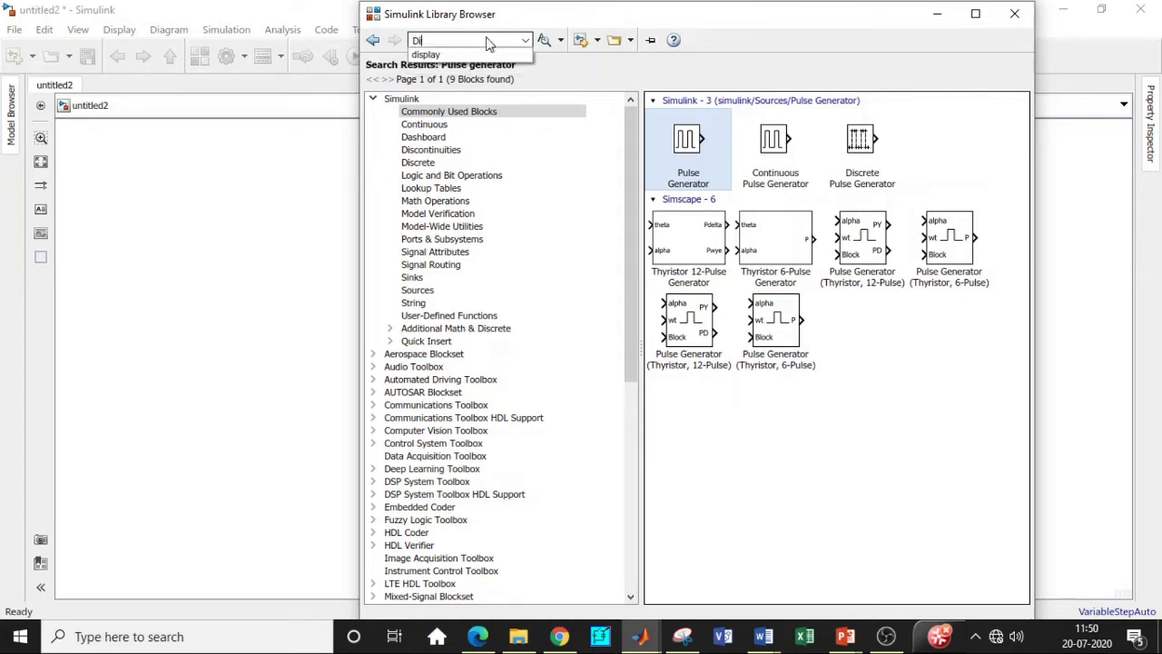
pyautogui.click(474, 55)
pyautogui.press('Return')
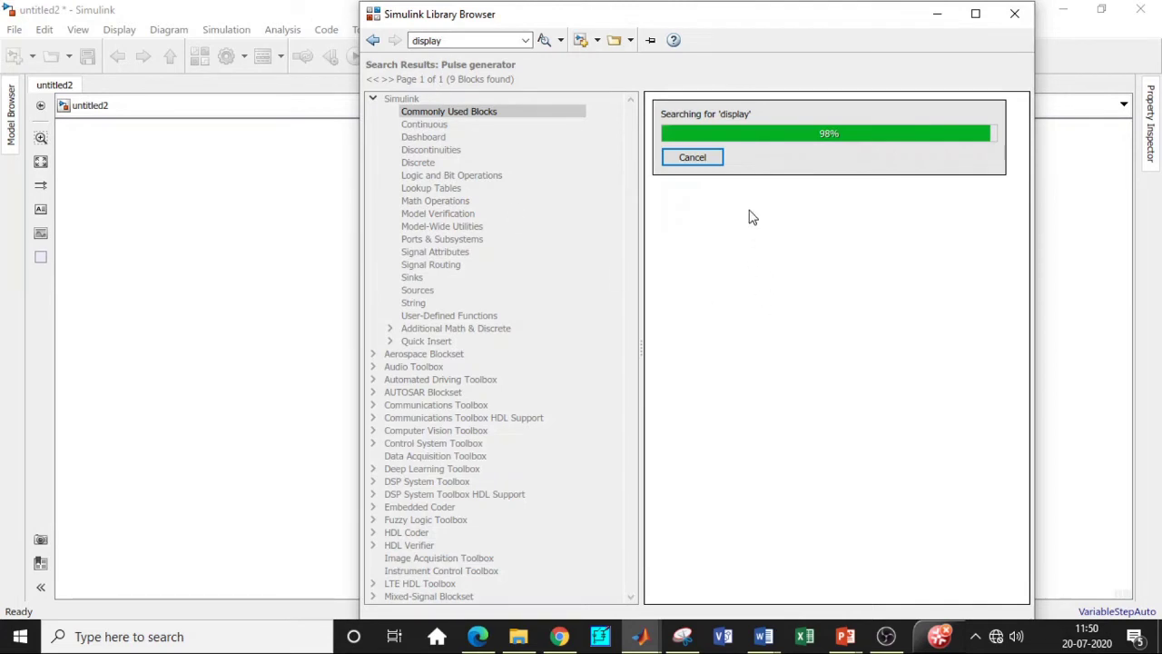
pyautogui.rightClick(874, 329)
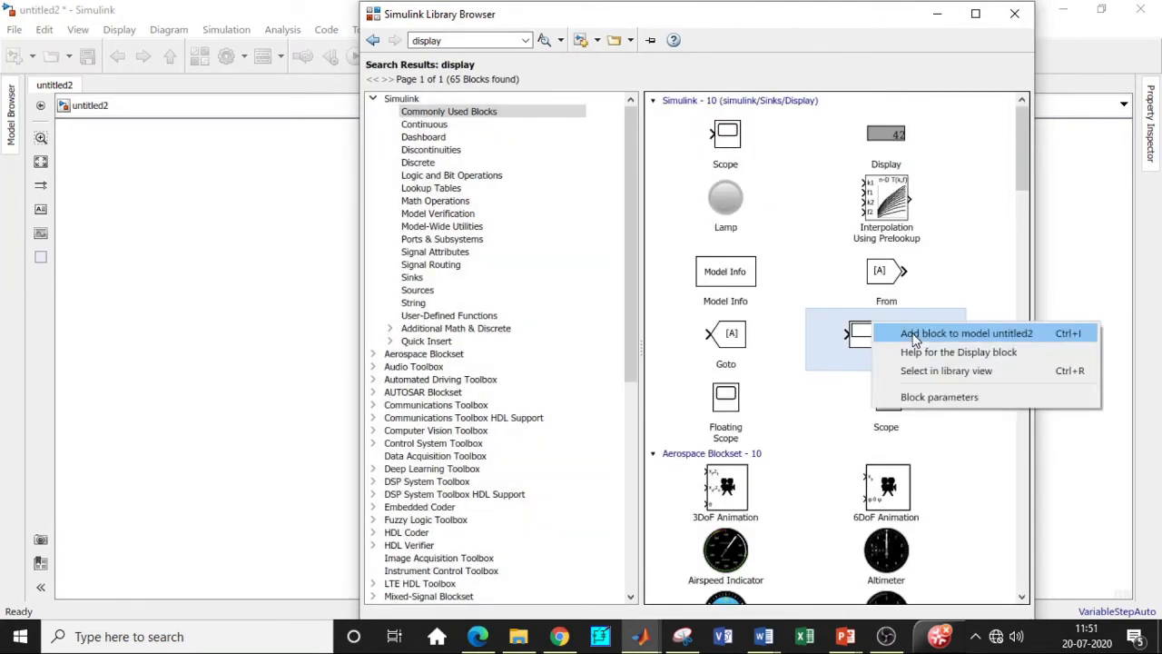
pyautogui.click(917, 334)
pyautogui.click(732, 145)
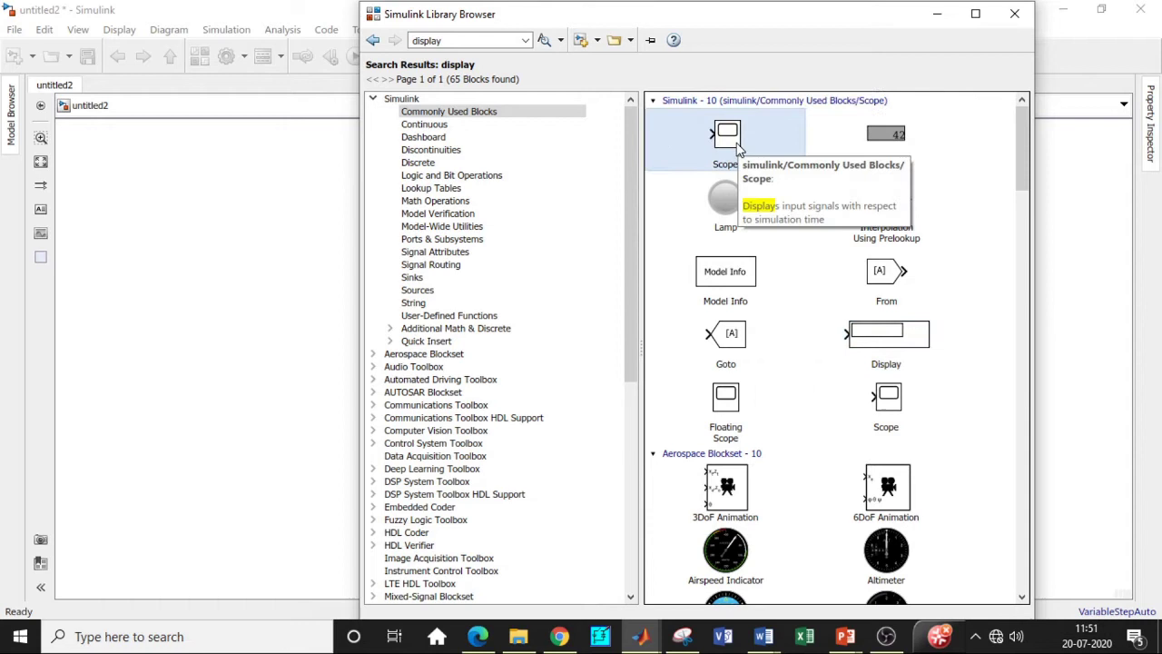
pyautogui.rightClick(739, 150)
pyautogui.click(590, 76)
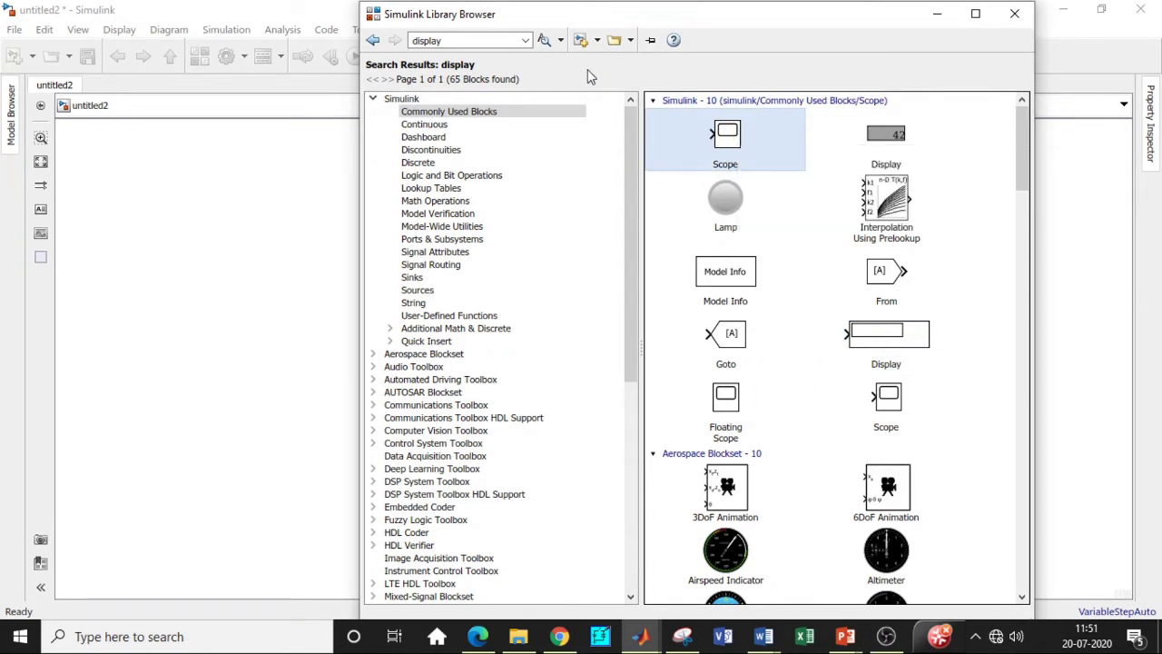
pyautogui.doubleClick(469, 40)
# - Search 'mean' and add the RMS and Mean blocks to untitled2
pyautogui.press('BackSpace')
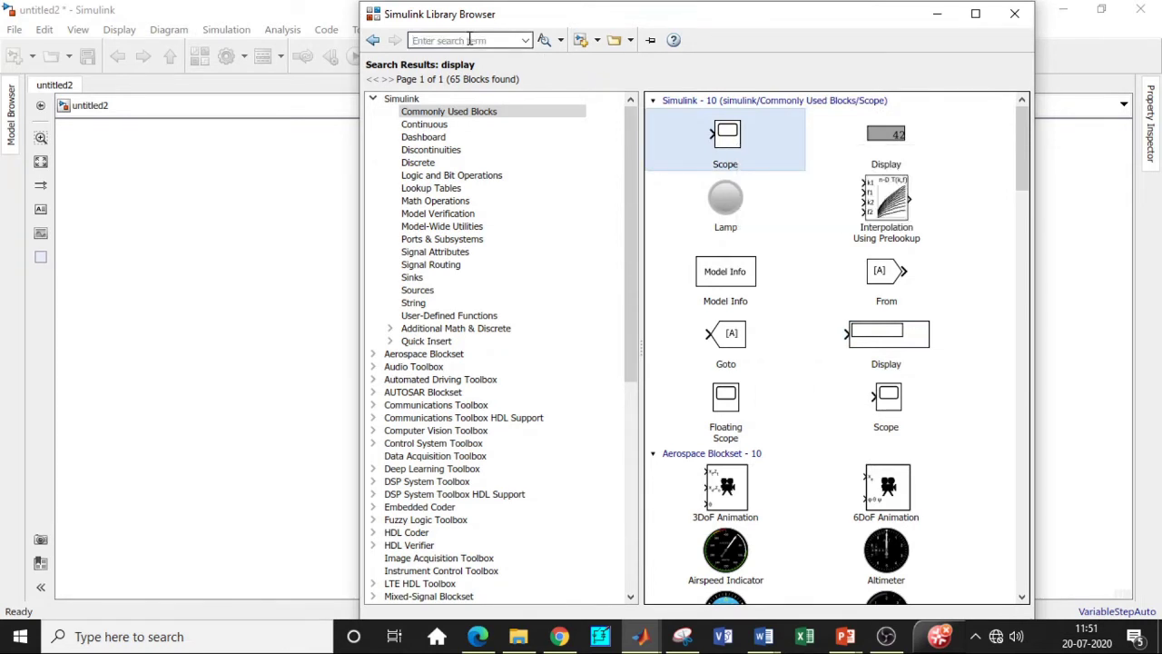
pyautogui.write('Mean')
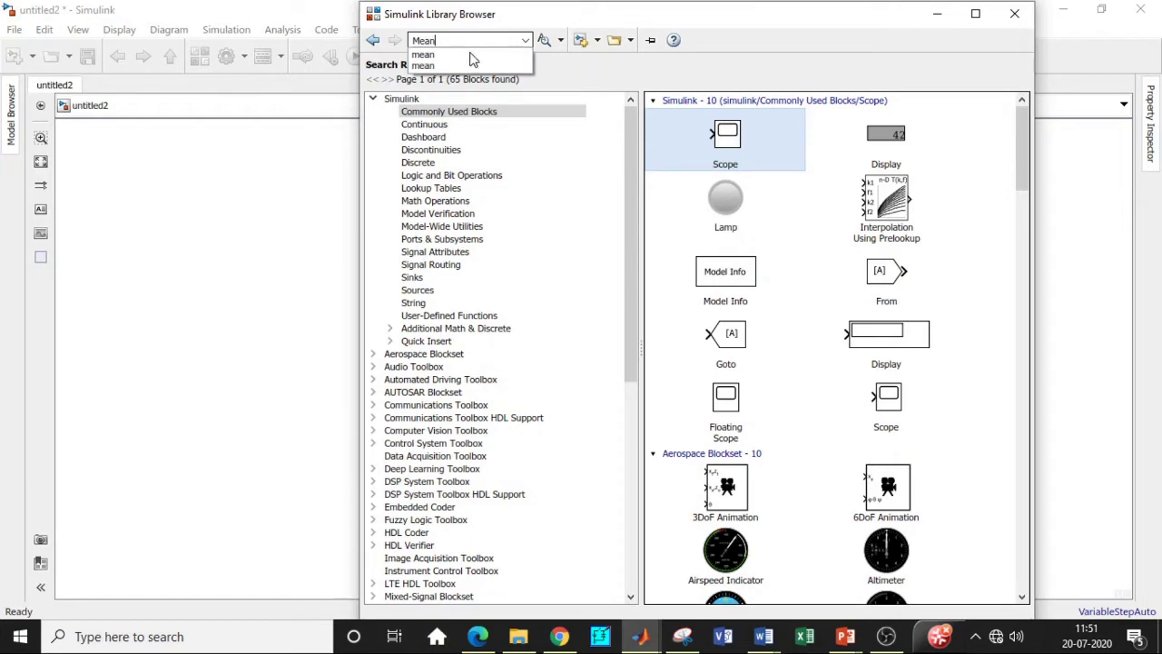
pyautogui.click(471, 56)
pyautogui.press('Return')
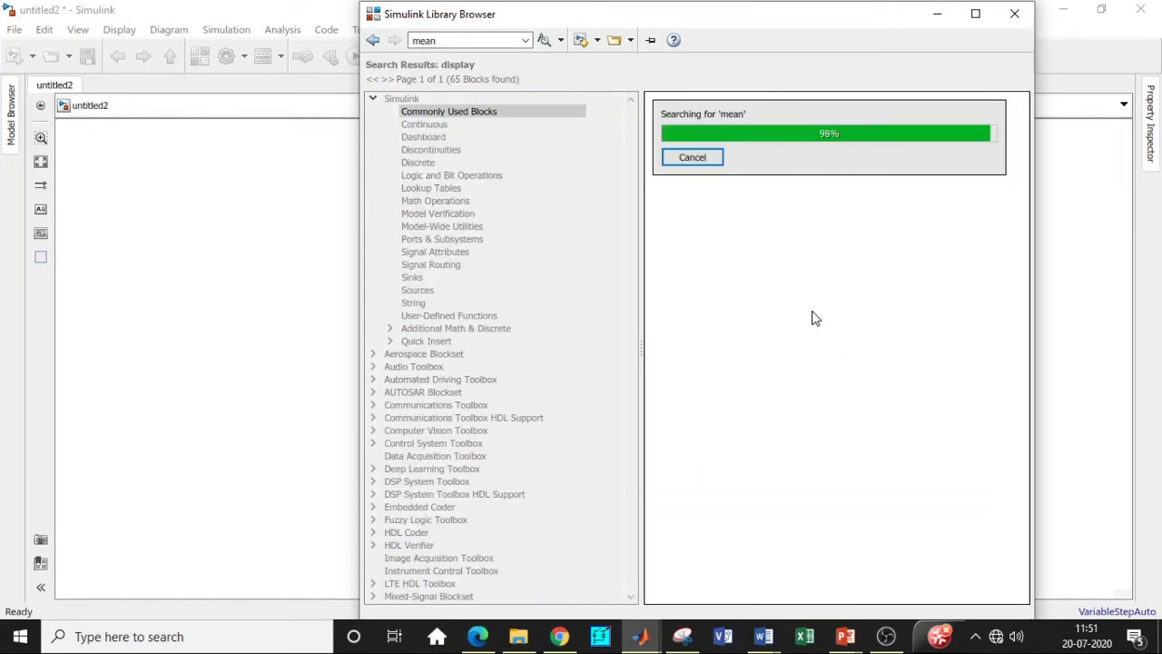
pyautogui.scroll(-3, 908, 372)
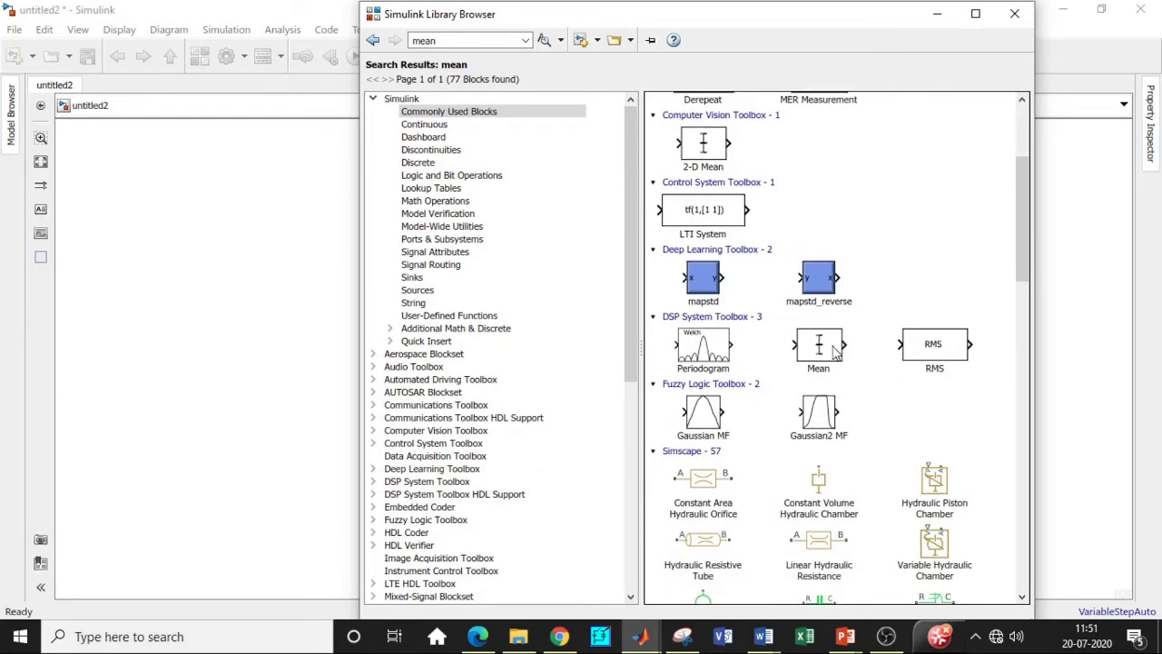
pyautogui.scroll(-3, 941, 354)
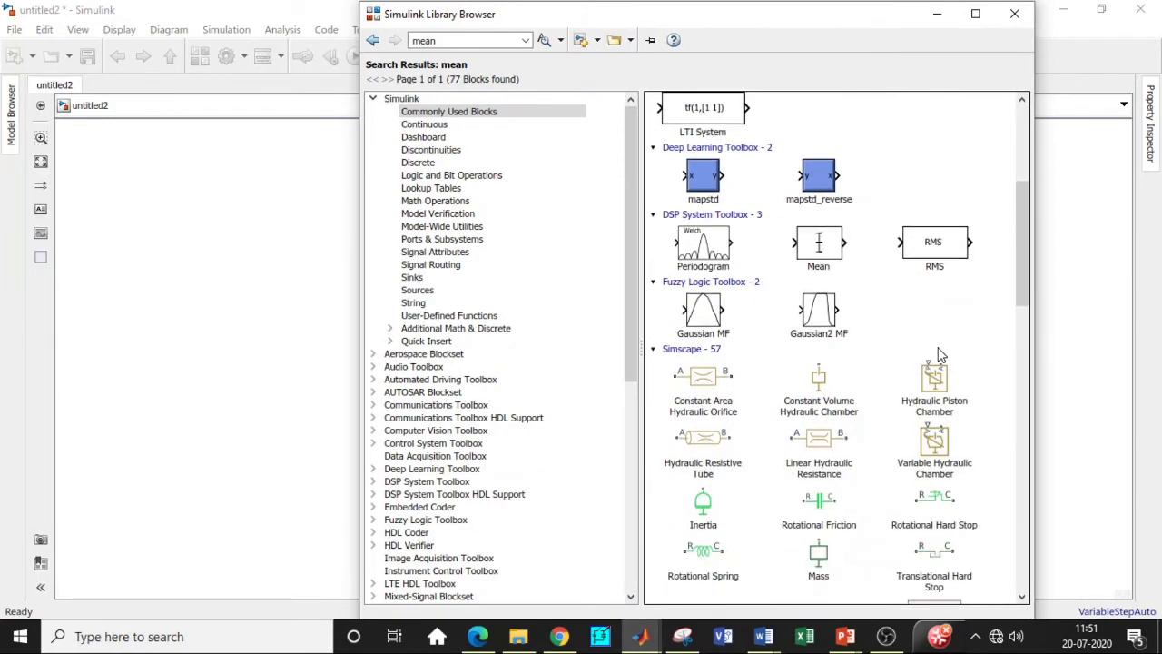
pyautogui.scroll(-15, 941, 354)
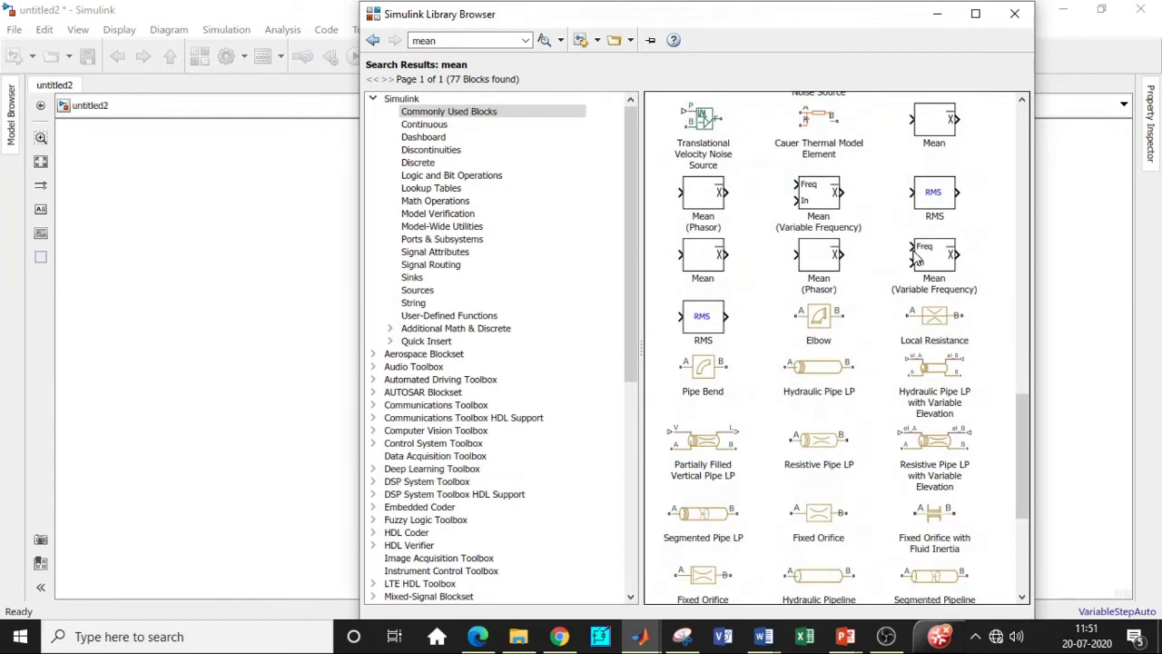
pyautogui.rightClick(948, 207)
pyautogui.click(892, 191)
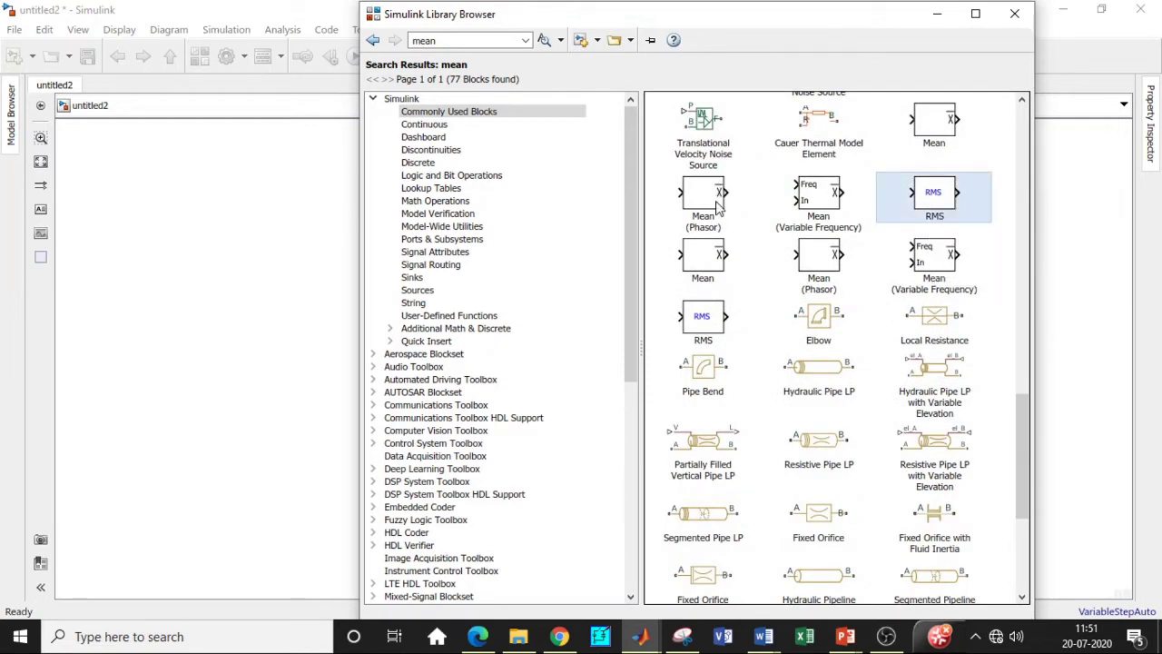
pyautogui.click(715, 252)
pyautogui.rightClick(714, 253)
pyautogui.click(743, 263)
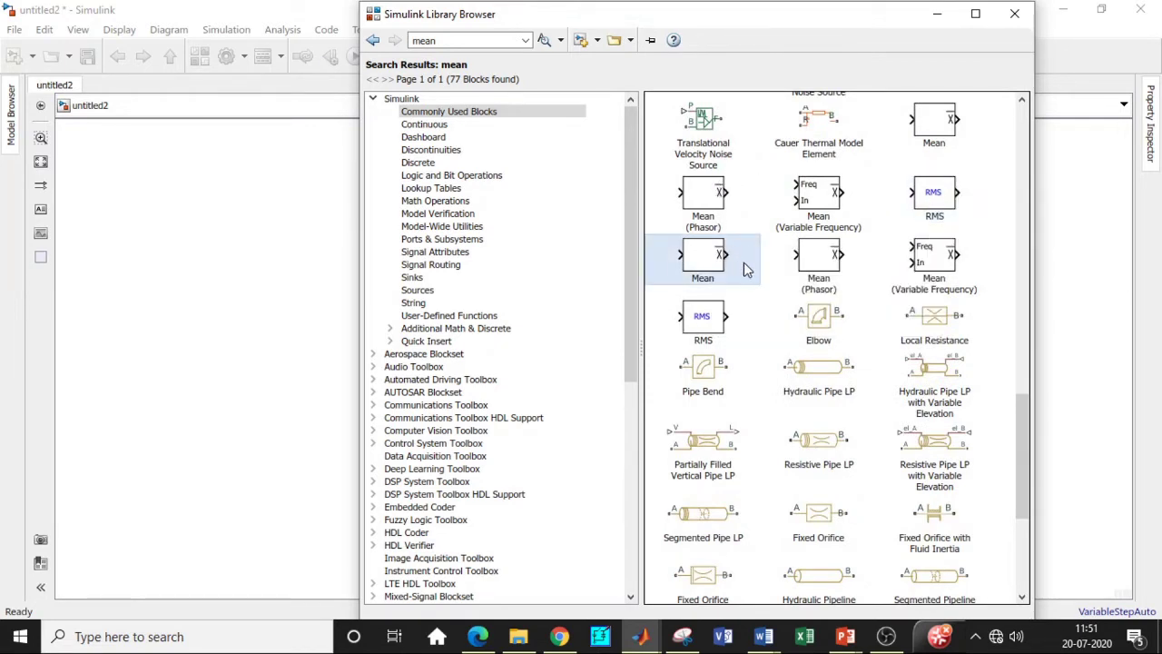
# - Search 'logical operator' and add the Logical Operator block to untitled2
pyautogui.click(460, 42)
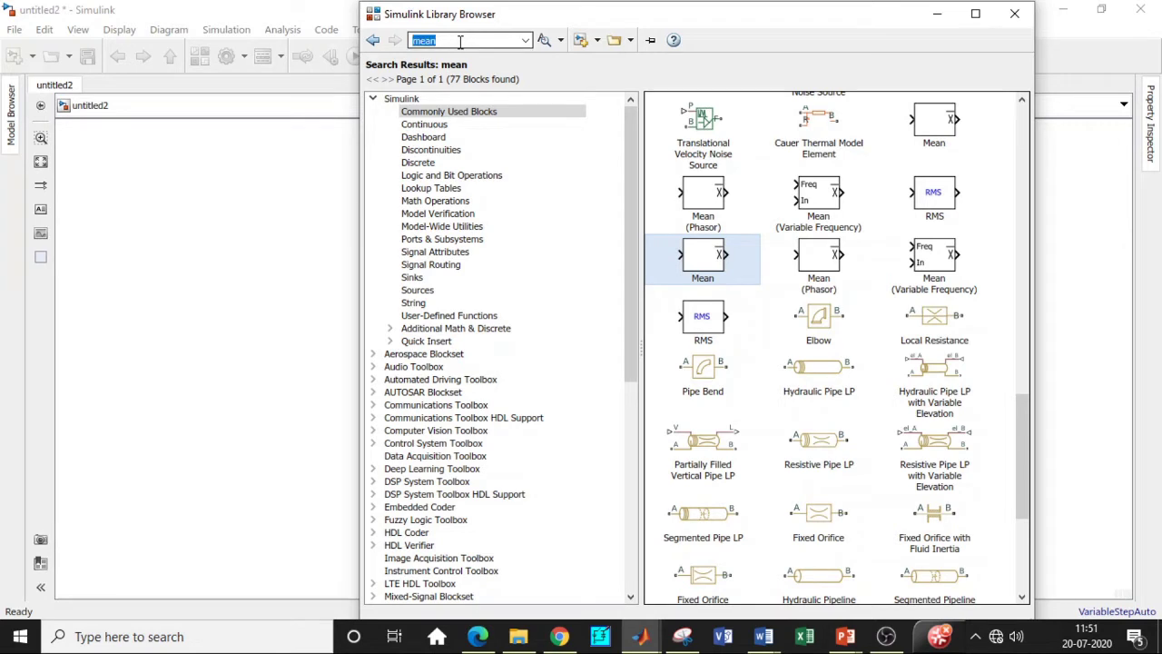
pyautogui.press('BackSpace')
pyautogui.write('Logic')
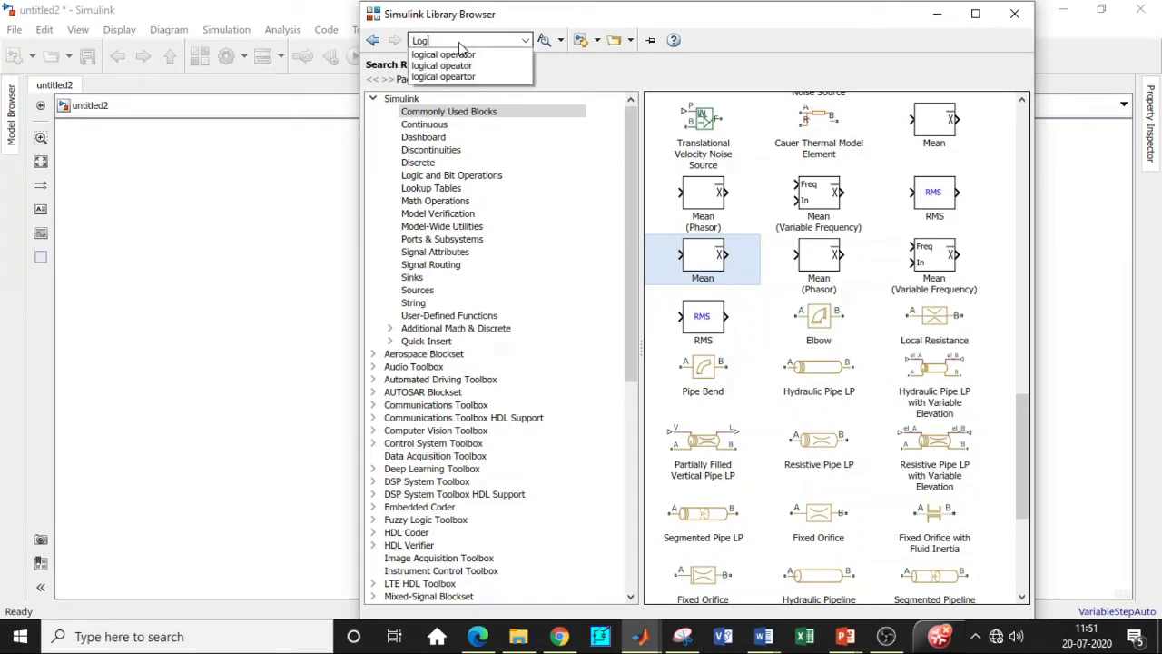
pyautogui.click(465, 55)
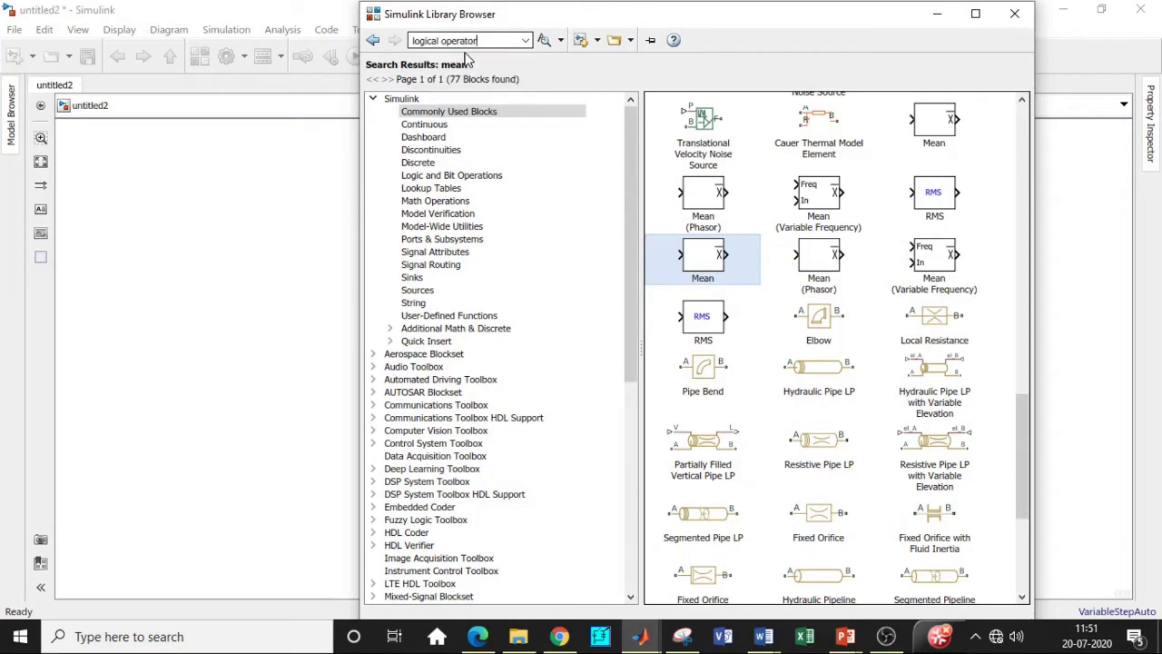
pyautogui.click(469, 43)
pyautogui.press('Return')
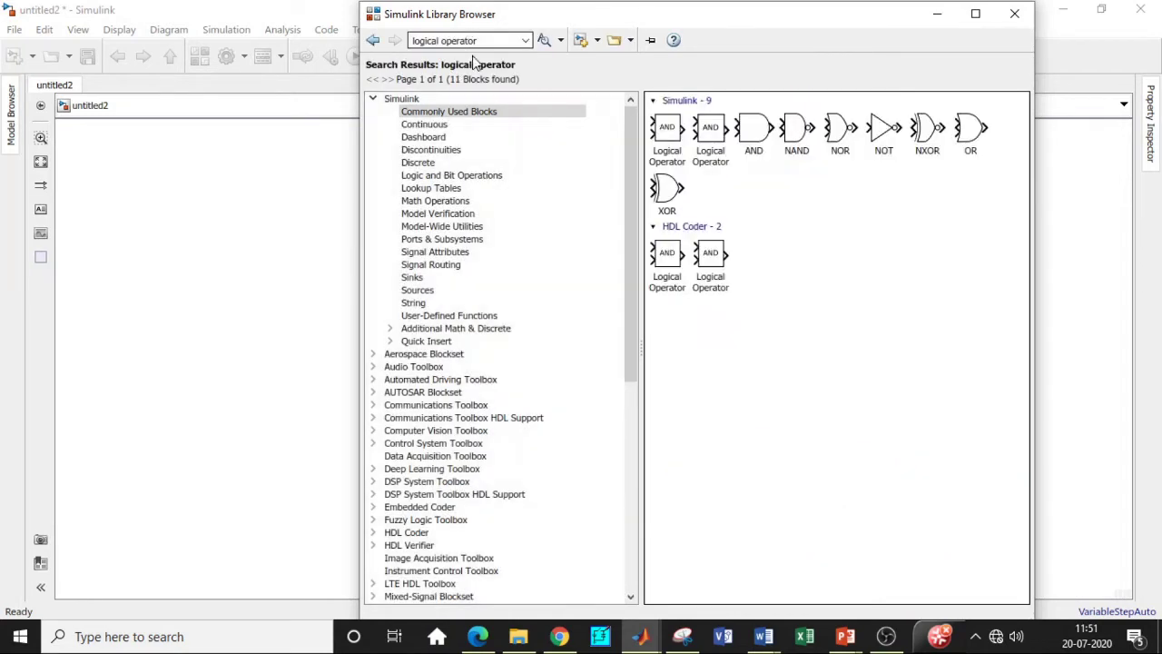
pyautogui.rightClick(664, 256)
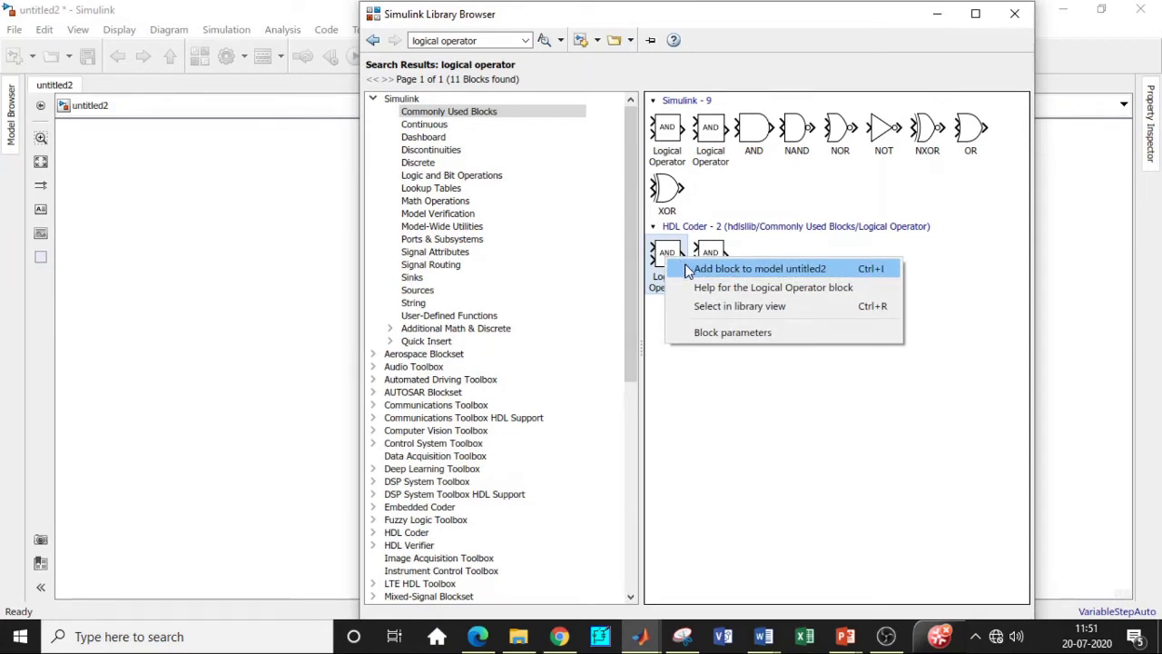
pyautogui.click(685, 268)
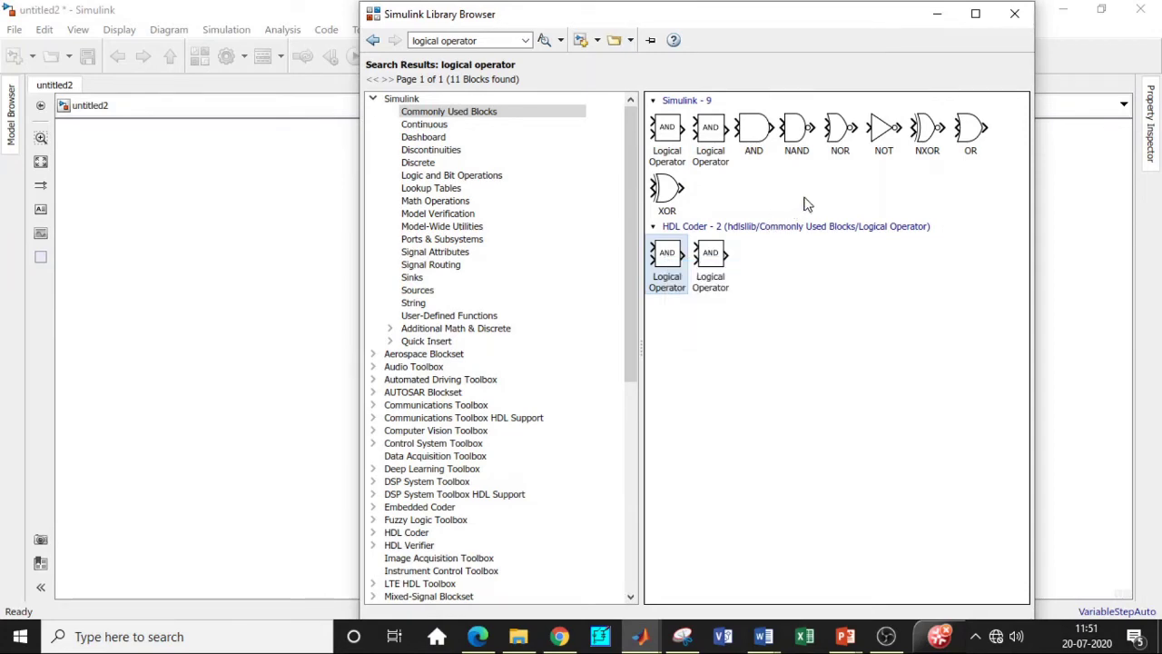
# - Minimize the library and spread out the AND, Mean, Scope, Display, Pulse Generator and RLC blocks
pyautogui.click(937, 14)
pyautogui.moveTo(599, 360); pyautogui.dragTo(811, 363)
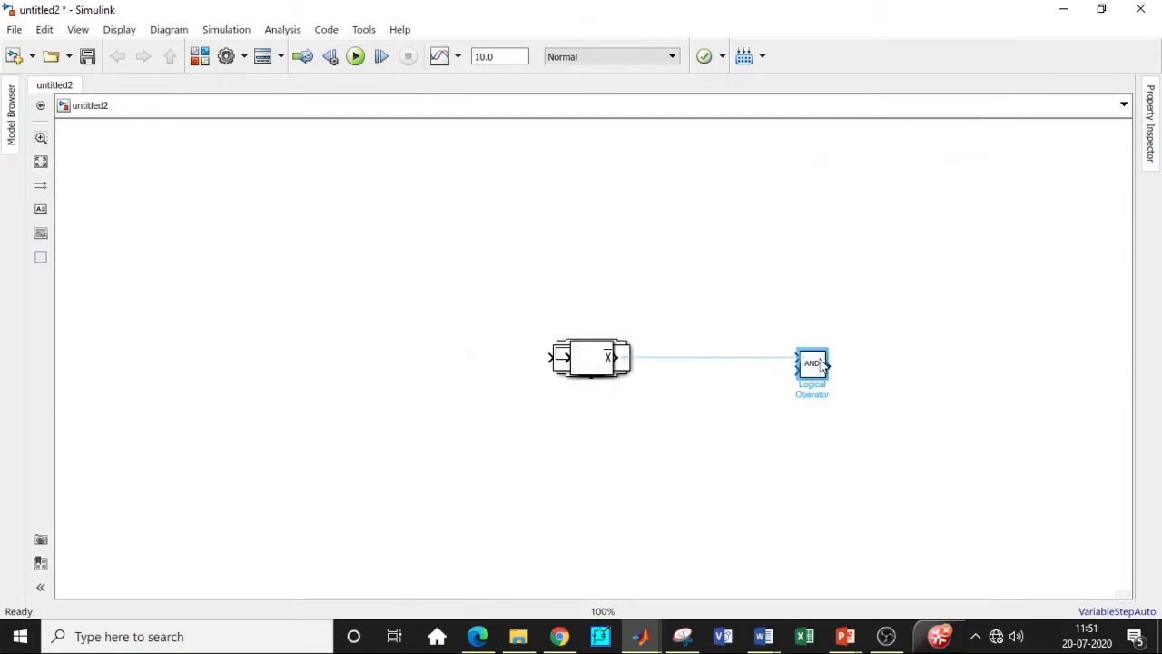
pyautogui.moveTo(592, 358); pyautogui.dragTo(708, 412)
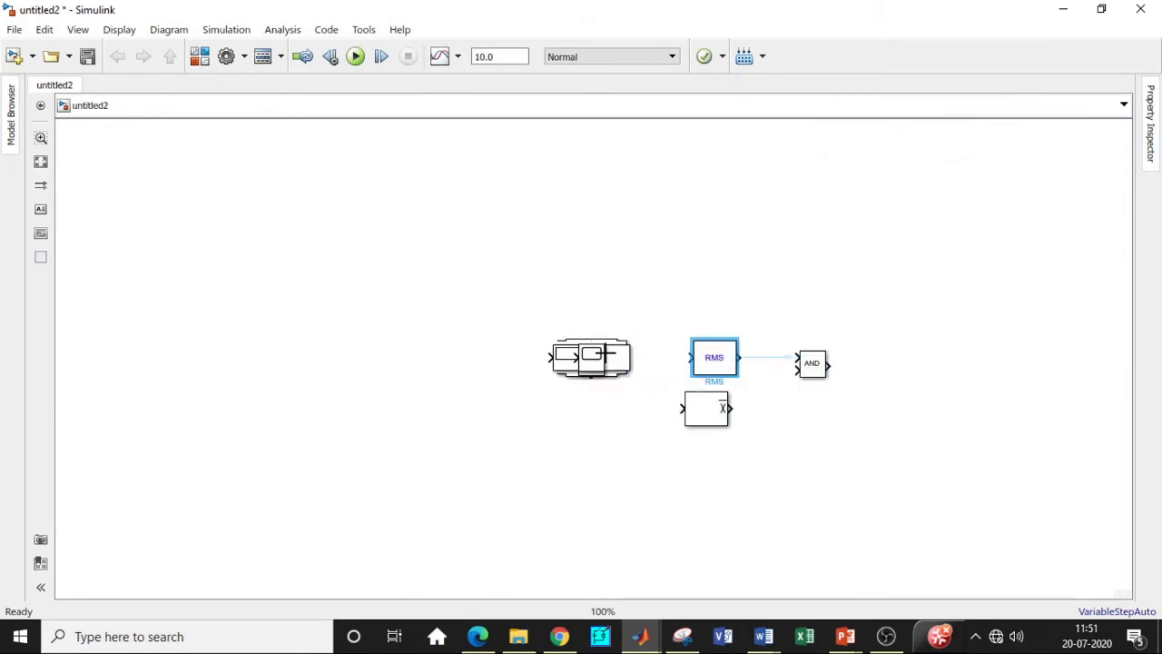
pyautogui.moveTo(604, 352); pyautogui.dragTo(859, 222)
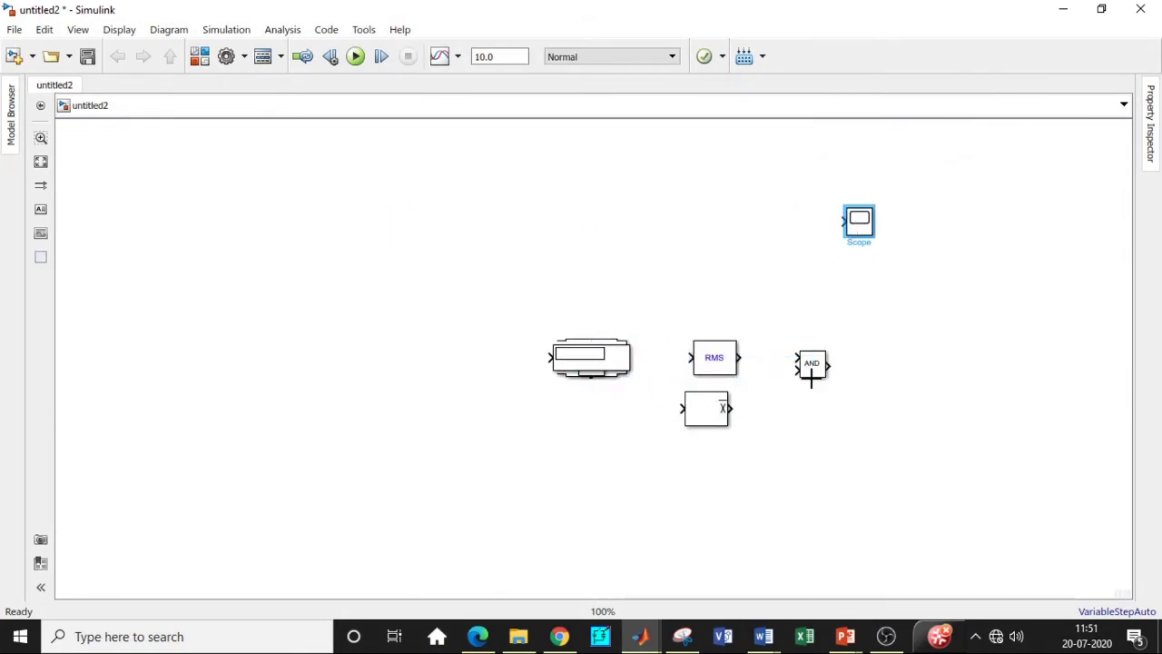
pyautogui.click(811, 377)
pyautogui.moveTo(811, 377); pyautogui.dragTo(450, 182)
pyautogui.moveTo(598, 355); pyautogui.dragTo(874, 442)
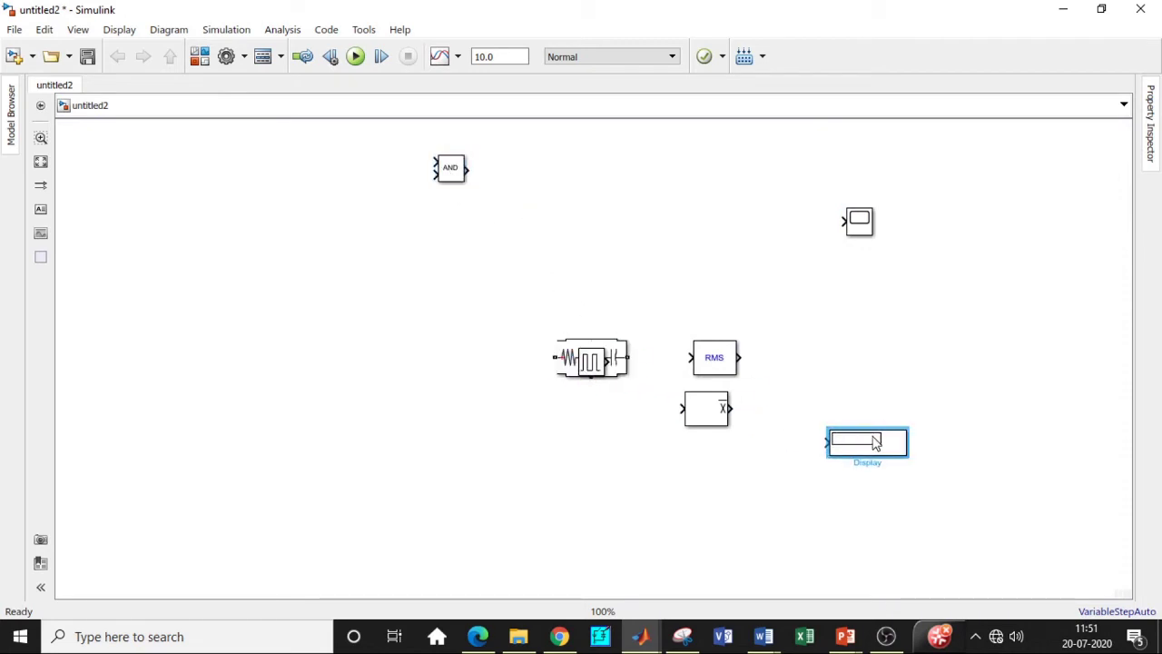
pyautogui.moveTo(581, 361); pyautogui.dragTo(304, 222)
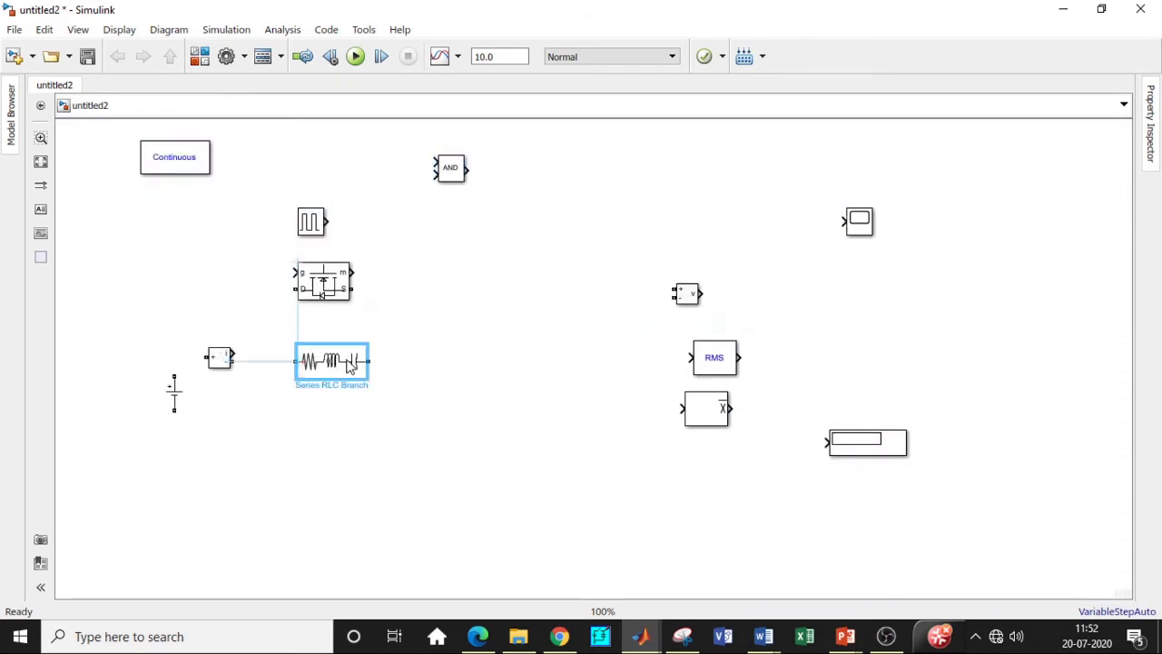
pyautogui.moveTo(349, 363); pyautogui.dragTo(435, 363)
pyautogui.click(318, 298)
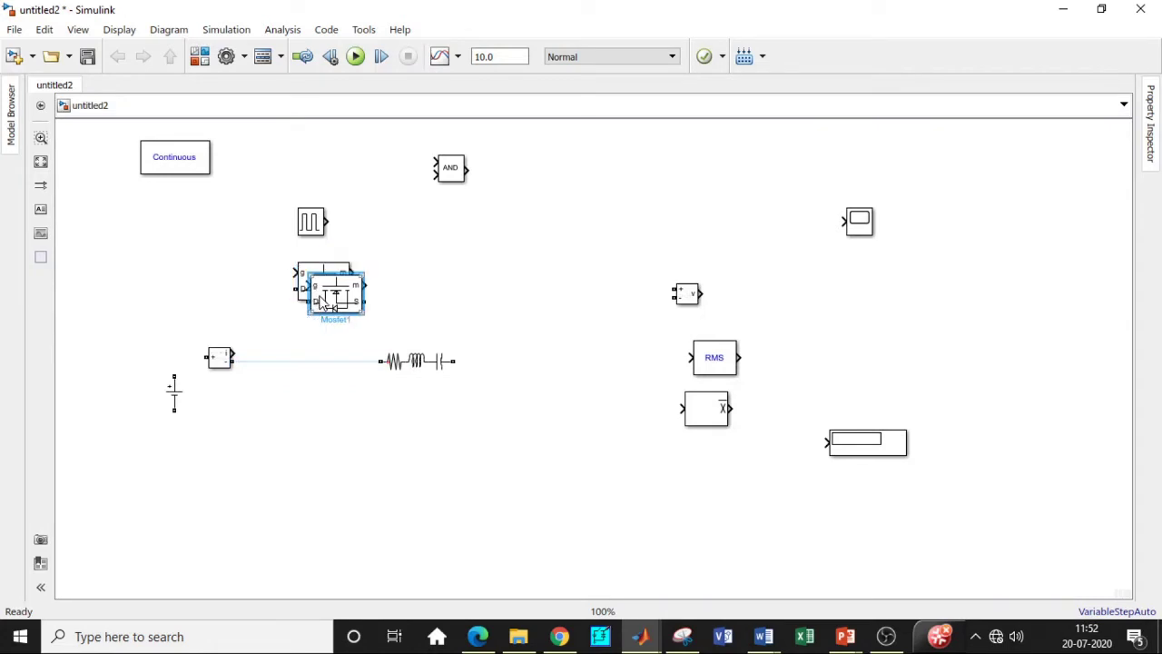
# - Keep the Mosfet's default parameters and duplicate it below
pyautogui.doubleClick(320, 289)
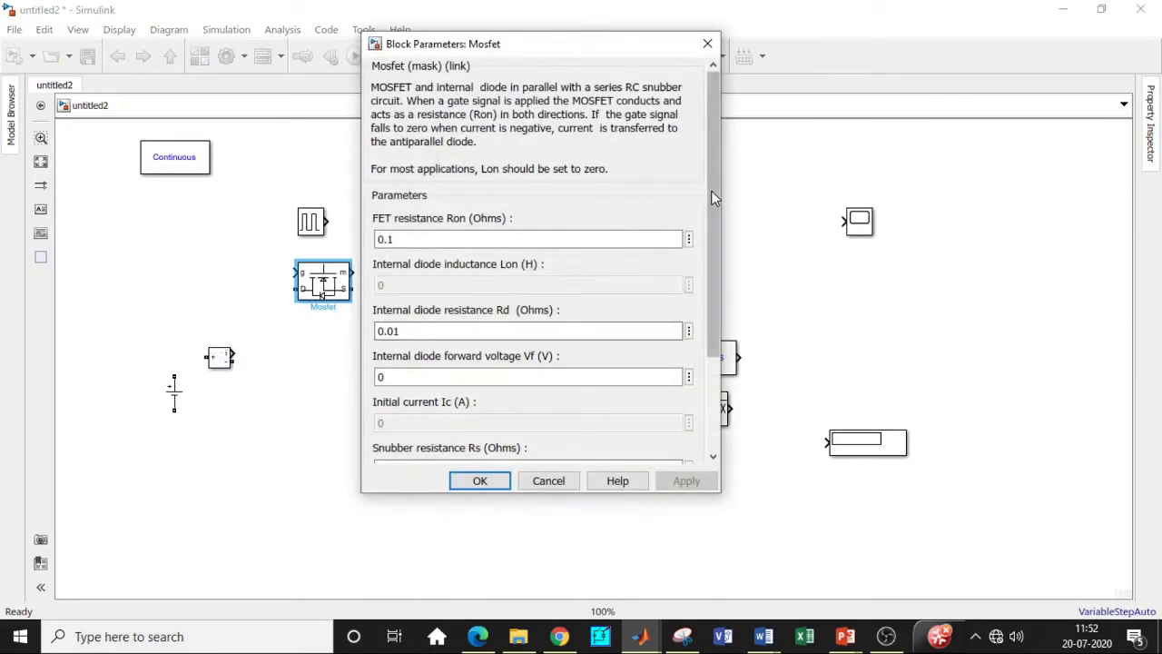
pyautogui.scroll(-3, 536, 391)
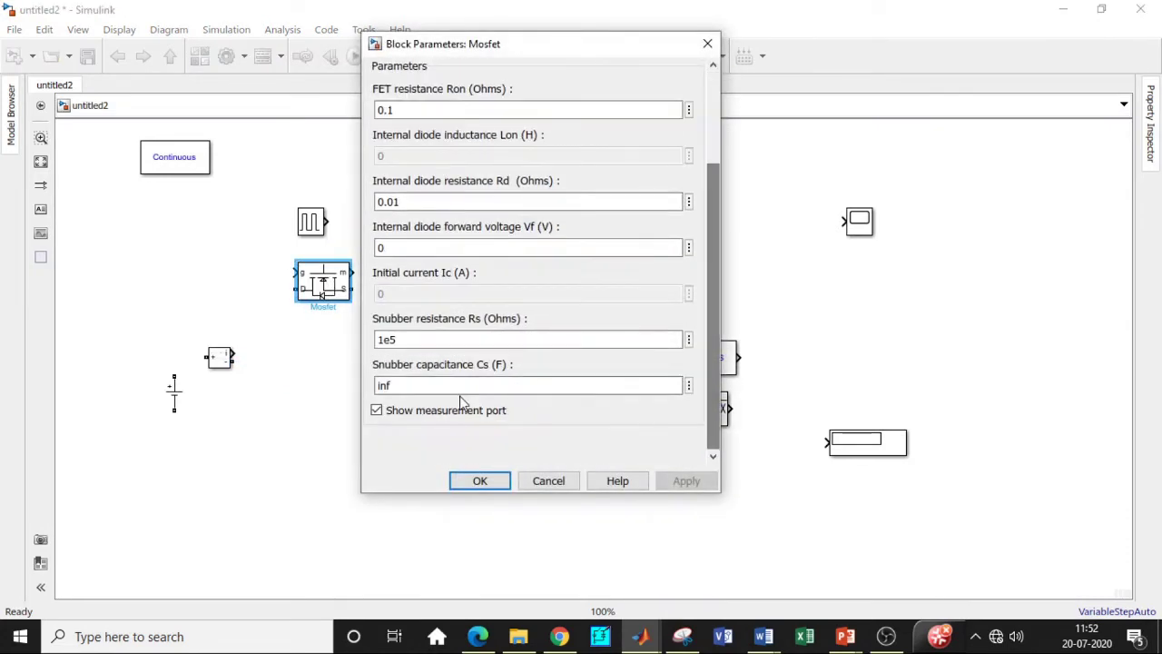
pyautogui.click(479, 481)
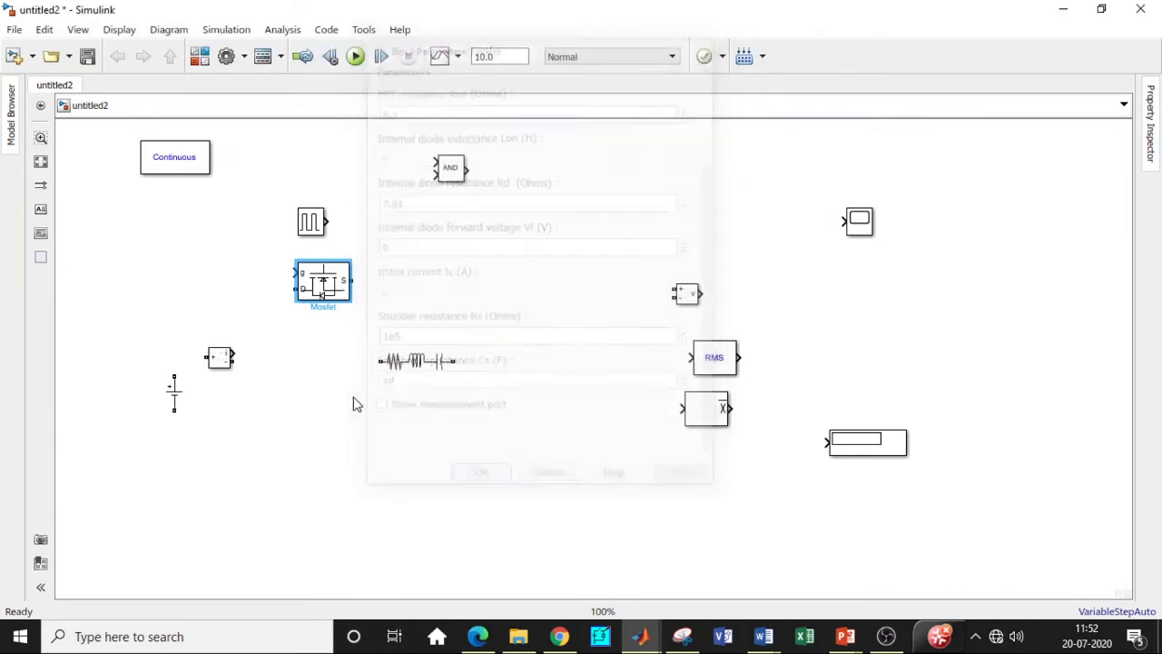
pyautogui.moveTo(325, 284); pyautogui.dragTo(324, 394)
# - Rotate both Mosfets vertical with Ctrl+R and copy the pair to the right
pyautogui.click(319, 290)
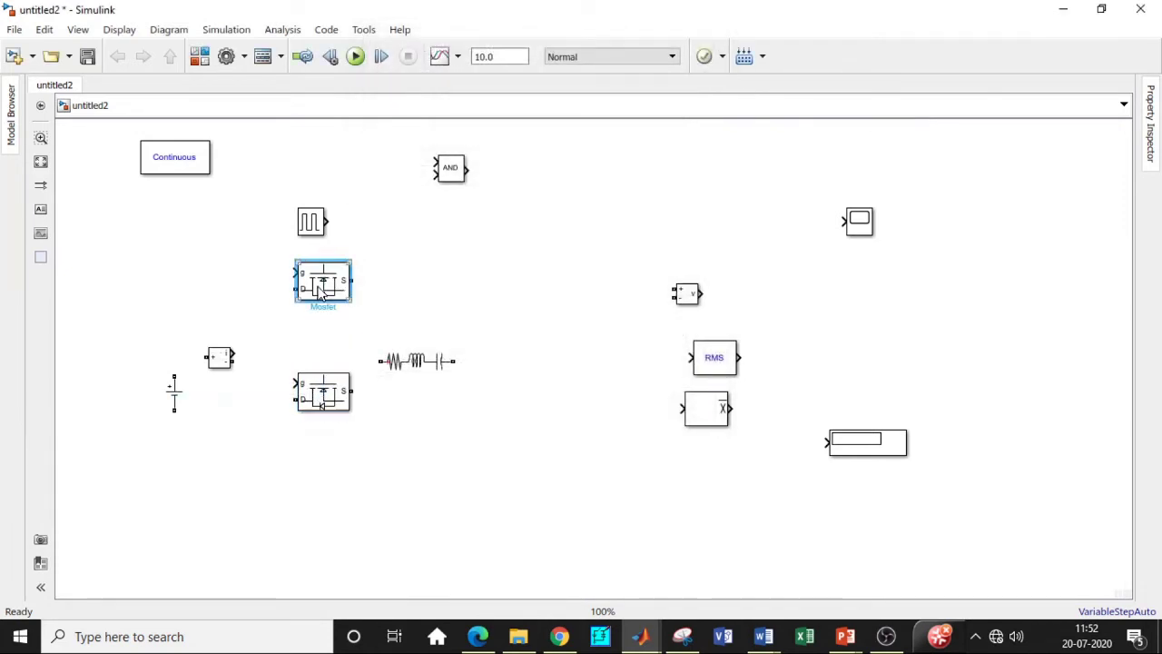
pyautogui.hotkey('ctrl', 'r')
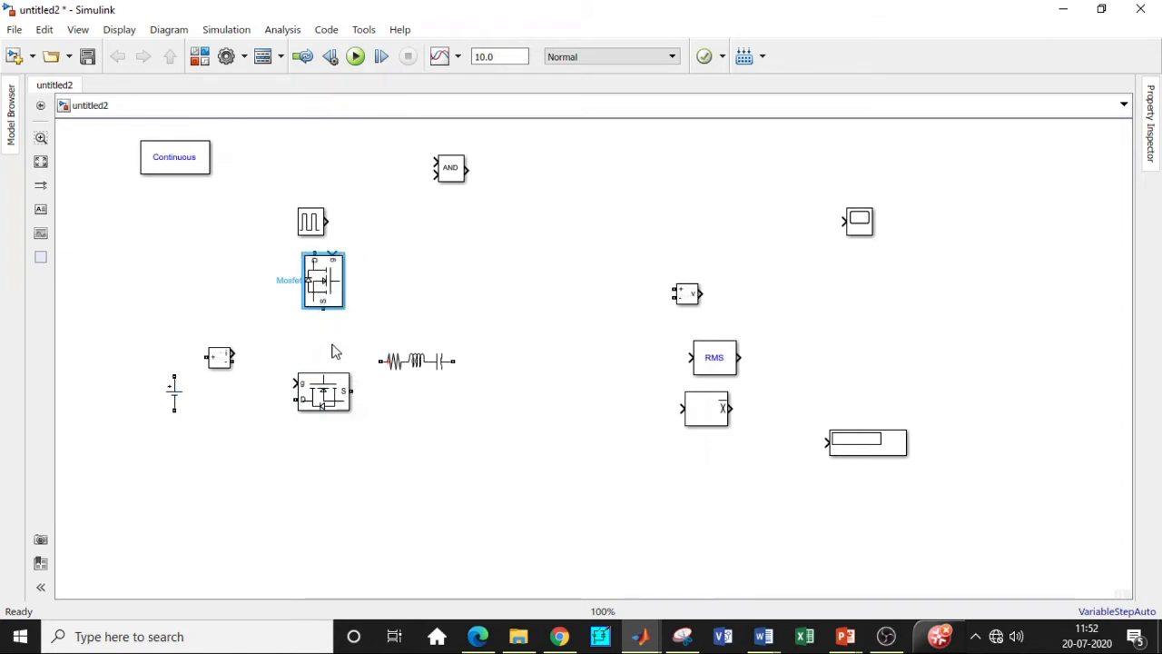
pyautogui.click(333, 388)
pyautogui.hotkey('ctrl', 'r')
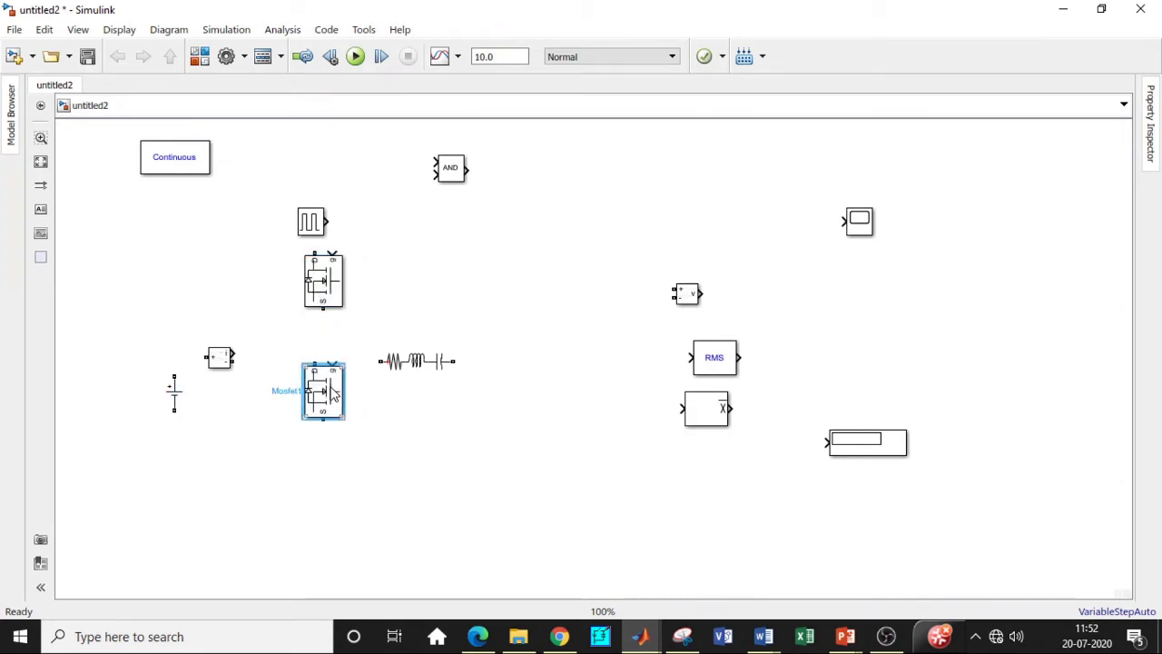
pyautogui.moveTo(351, 448); pyautogui.dragTo(499, 302)
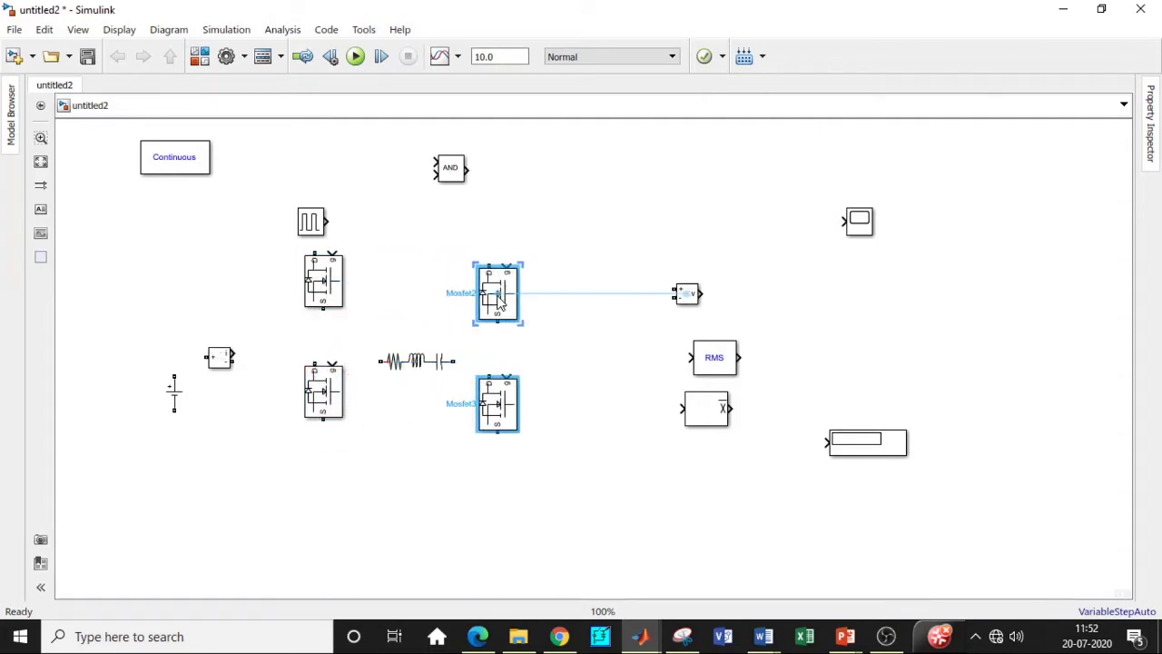
pyautogui.click(406, 404)
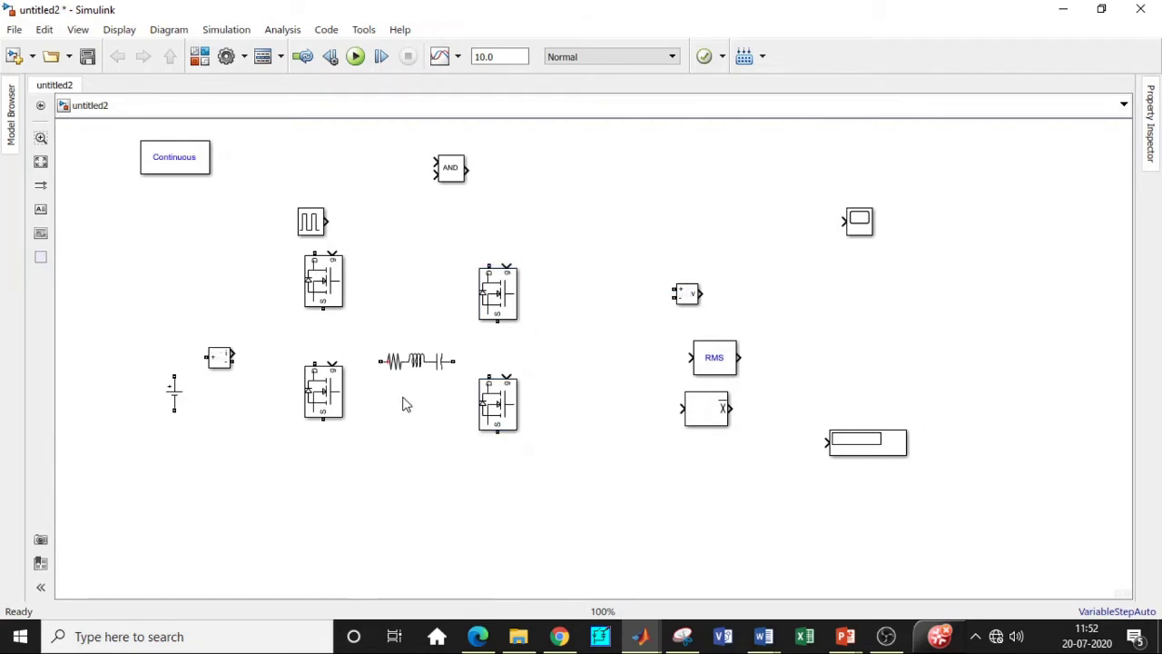
pyautogui.click(221, 358)
# - Set the Logical Operator to NOT and reposition it with Current Measurement, Pulse Generator and DC source
pyautogui.moveTo(220, 358); pyautogui.dragTo(385, 325)
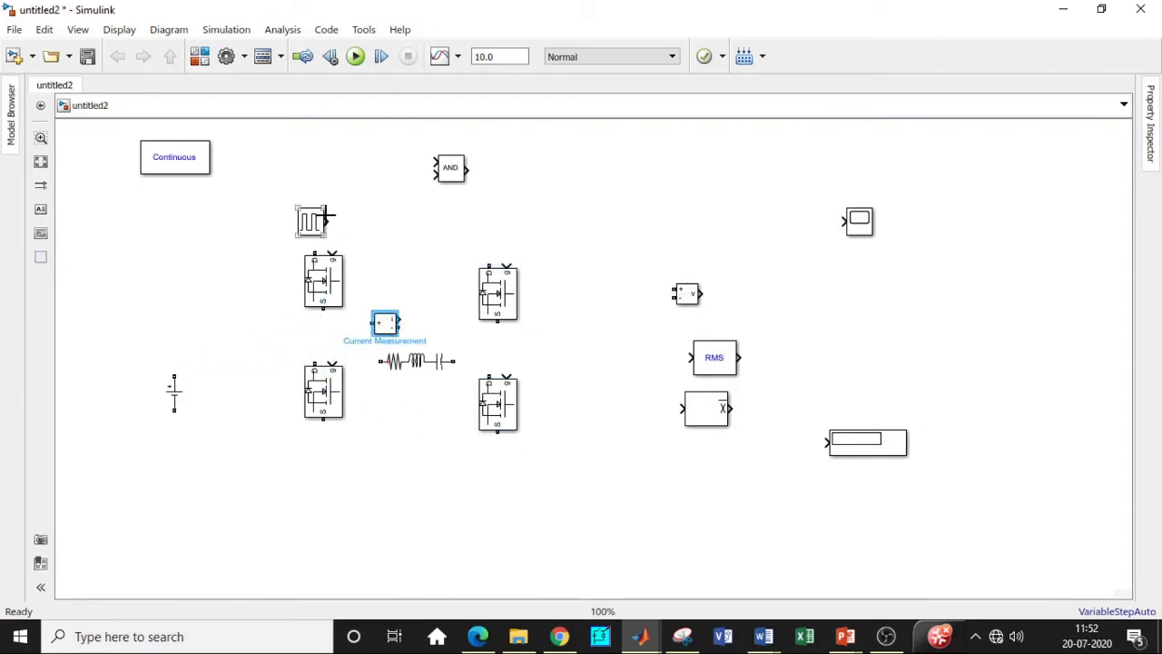
pyautogui.moveTo(313, 227); pyautogui.dragTo(297, 171)
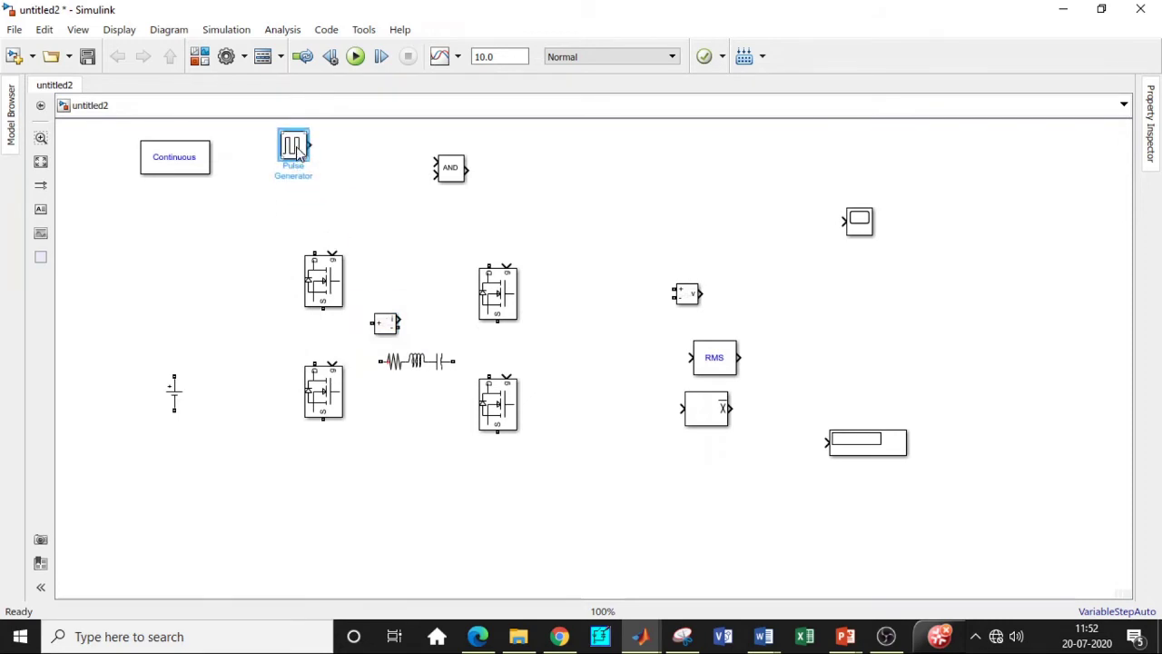
pyautogui.doubleClick(451, 168)
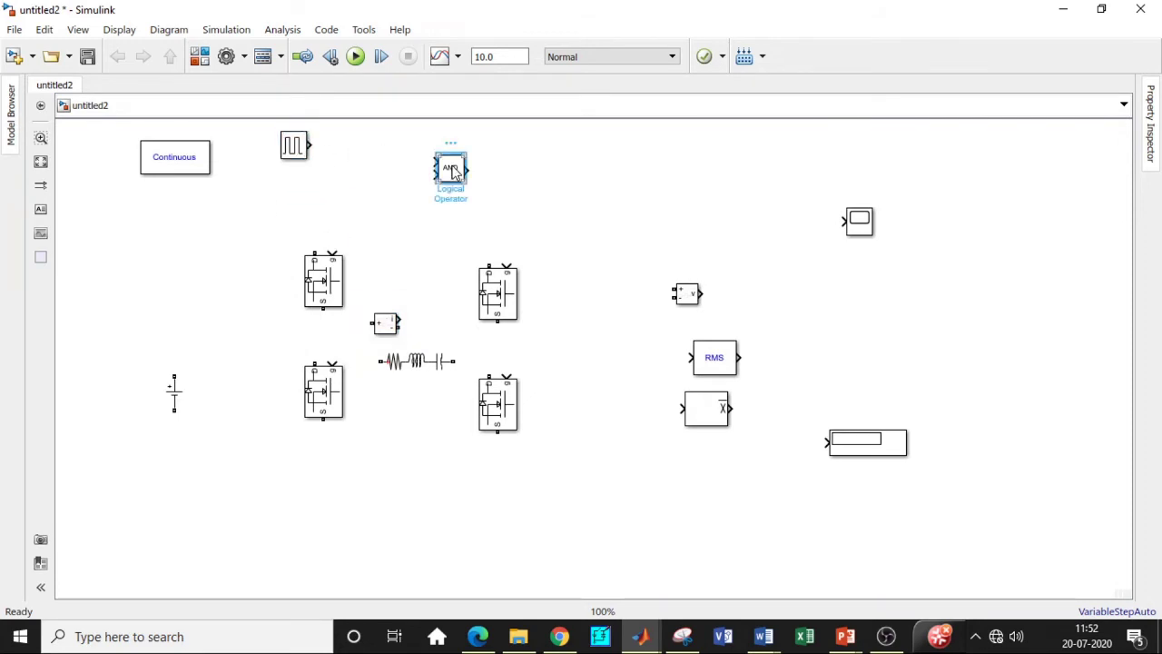
pyautogui.click(582, 157)
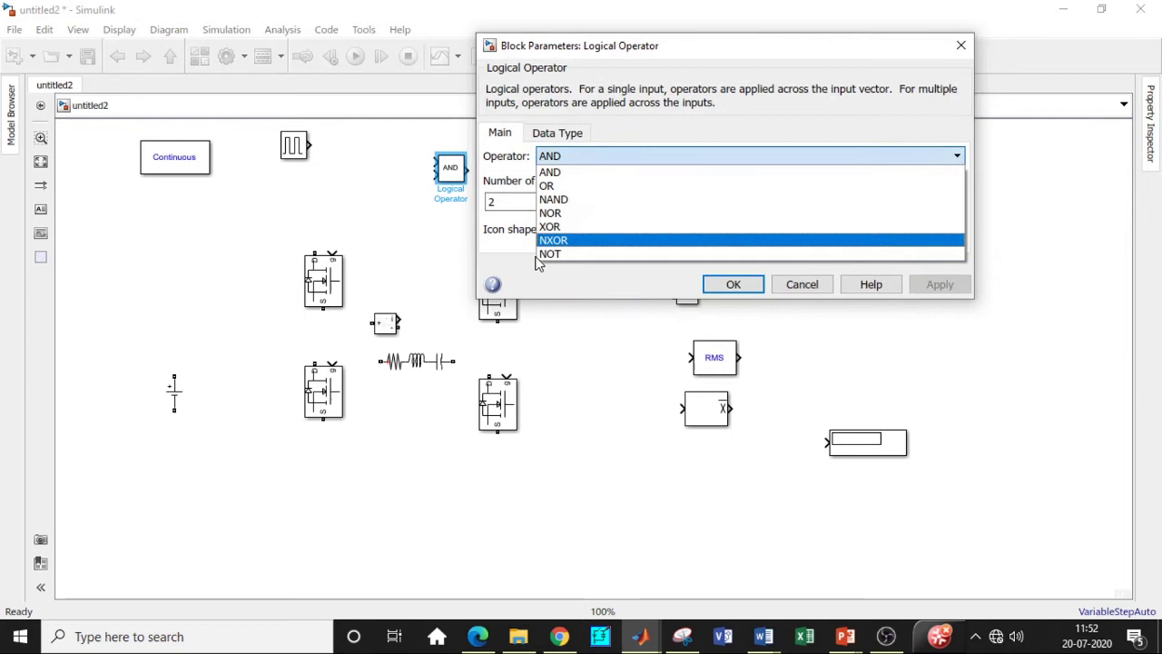
pyautogui.click(557, 253)
pyautogui.click(717, 244)
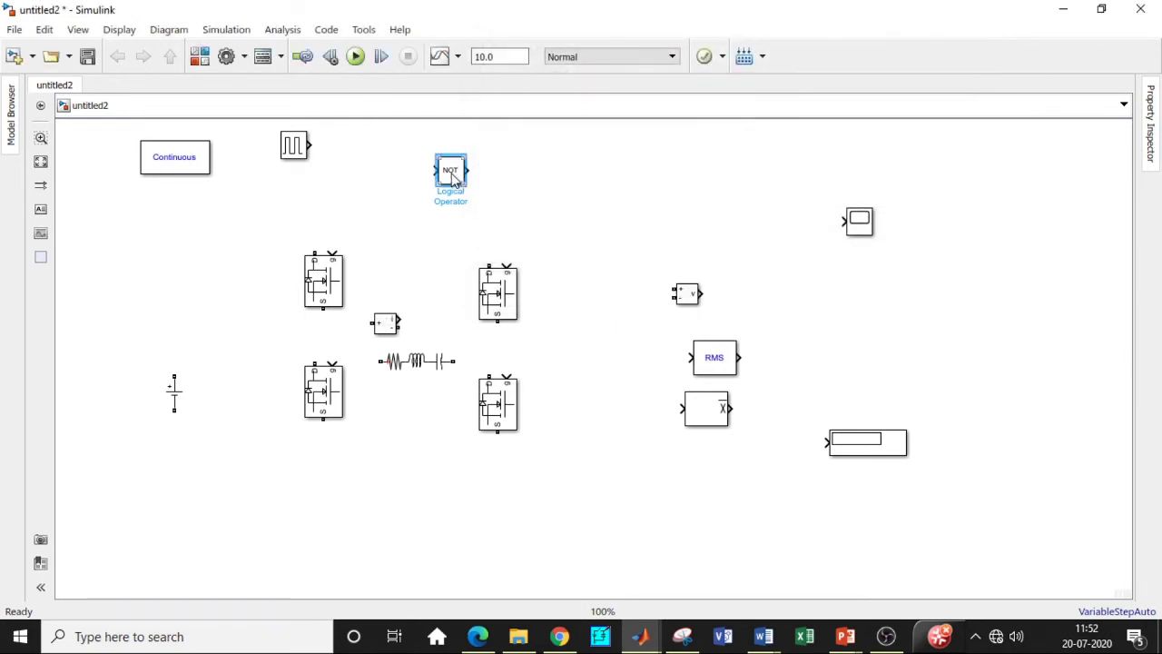
pyautogui.moveTo(452, 178); pyautogui.dragTo(440, 153)
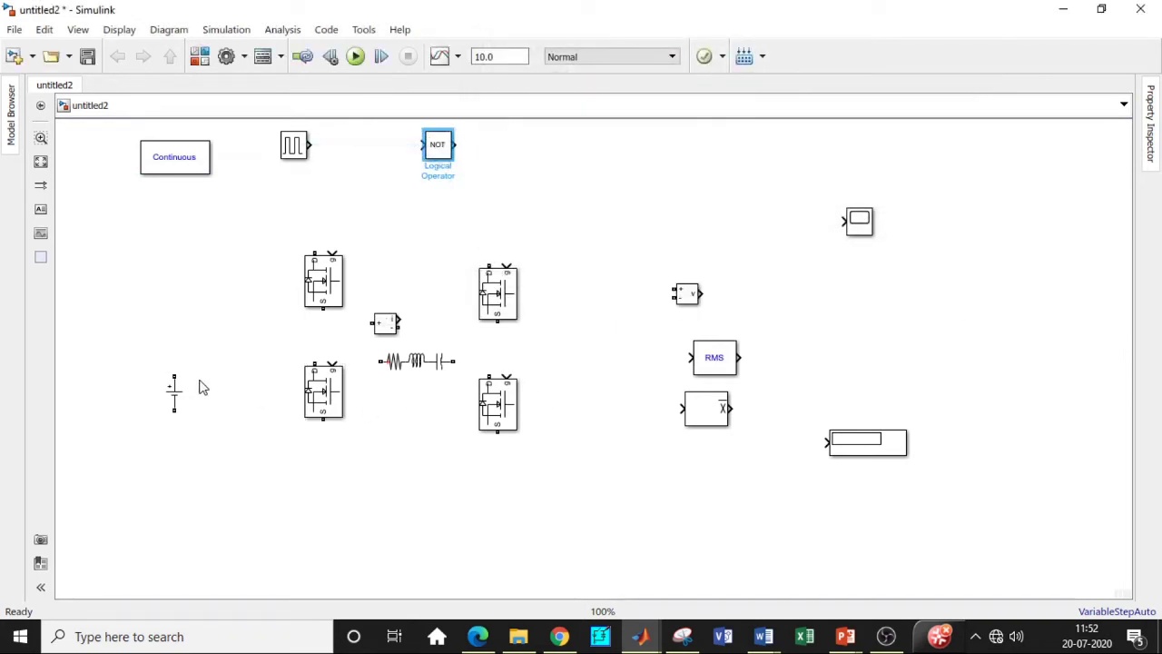
pyautogui.moveTo(174, 391); pyautogui.dragTo(175, 342)
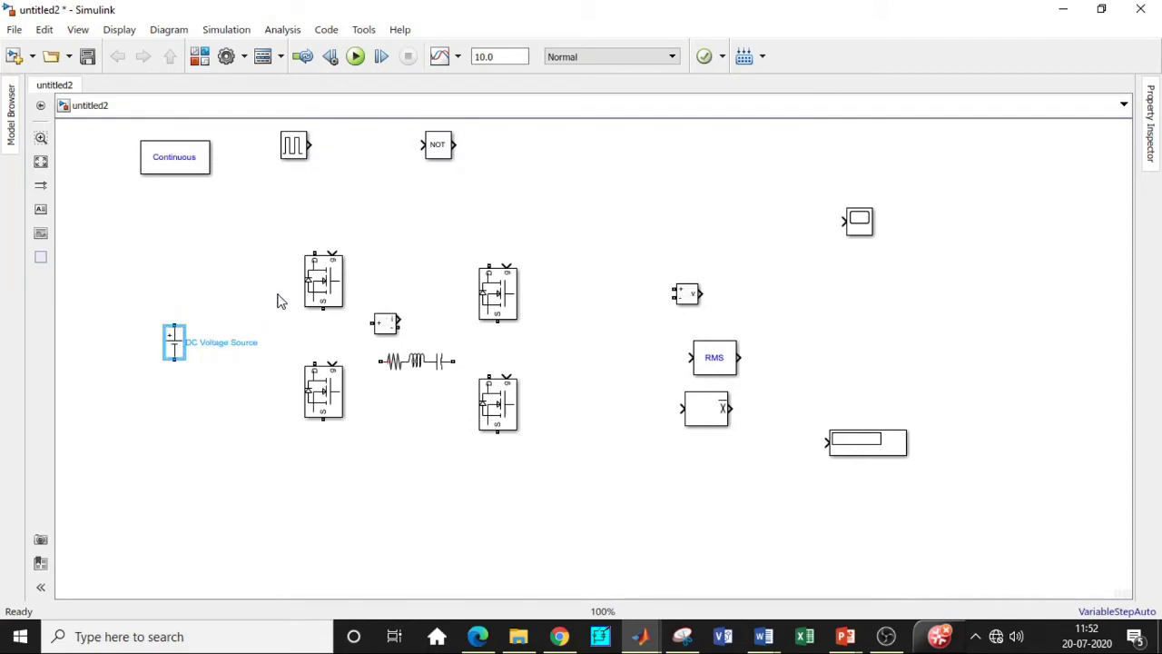
# - Wire the four MOSFETs into two legs joined by top and bottom rails
pyautogui.moveTo(324, 309); pyautogui.dragTo(316, 367)
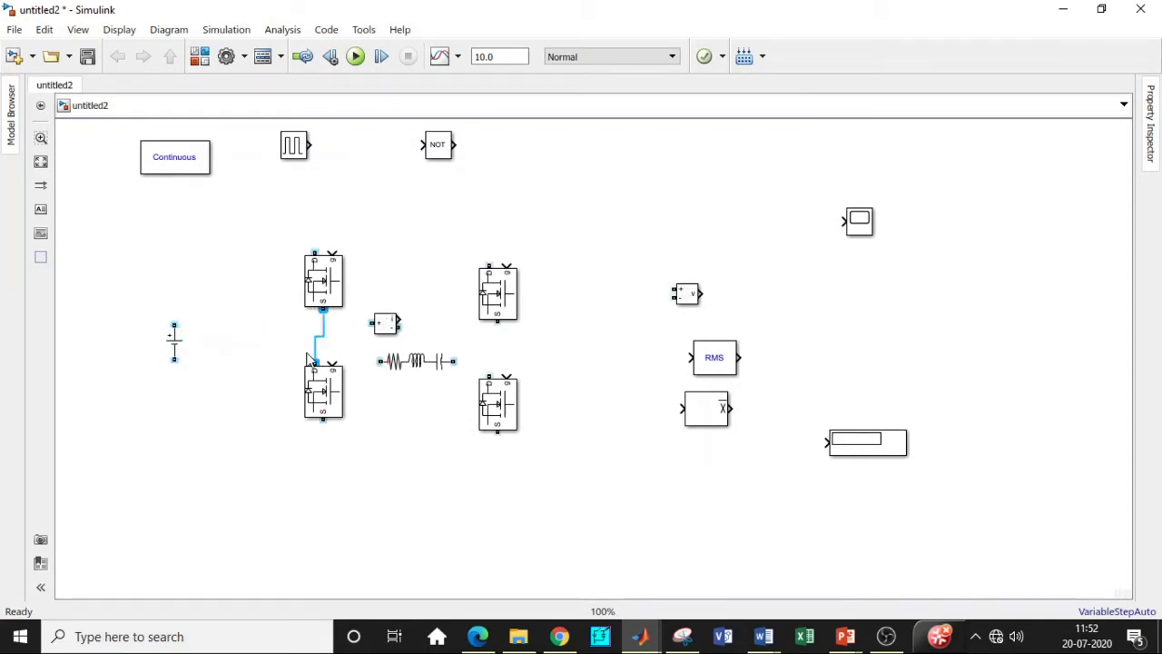
pyautogui.click(331, 403)
pyautogui.moveTo(324, 420)
pyautogui.mouseDown()
pyautogui.moveTo(503, 446)
pyautogui.moveTo(467, 444)
pyautogui.moveTo(495, 433)
pyautogui.mouseUp()
pyautogui.moveTo(486, 373); pyautogui.dragTo(496, 325)
pyautogui.moveTo(483, 258)
pyautogui.mouseDown()
pyautogui.moveTo(317, 218)
pyautogui.moveTo(315, 258)
pyautogui.mouseUp()
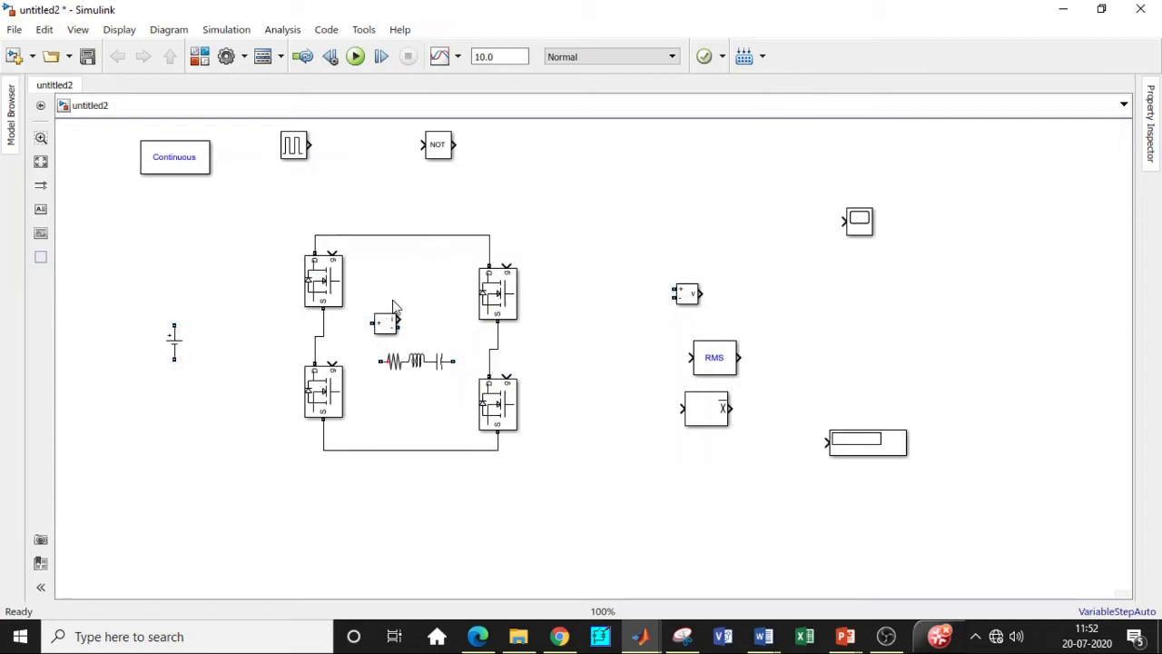
# - Put Current Measurement in series with the RLC branch between legs and feed the Scope
pyautogui.moveTo(391, 323); pyautogui.dragTo(383, 310)
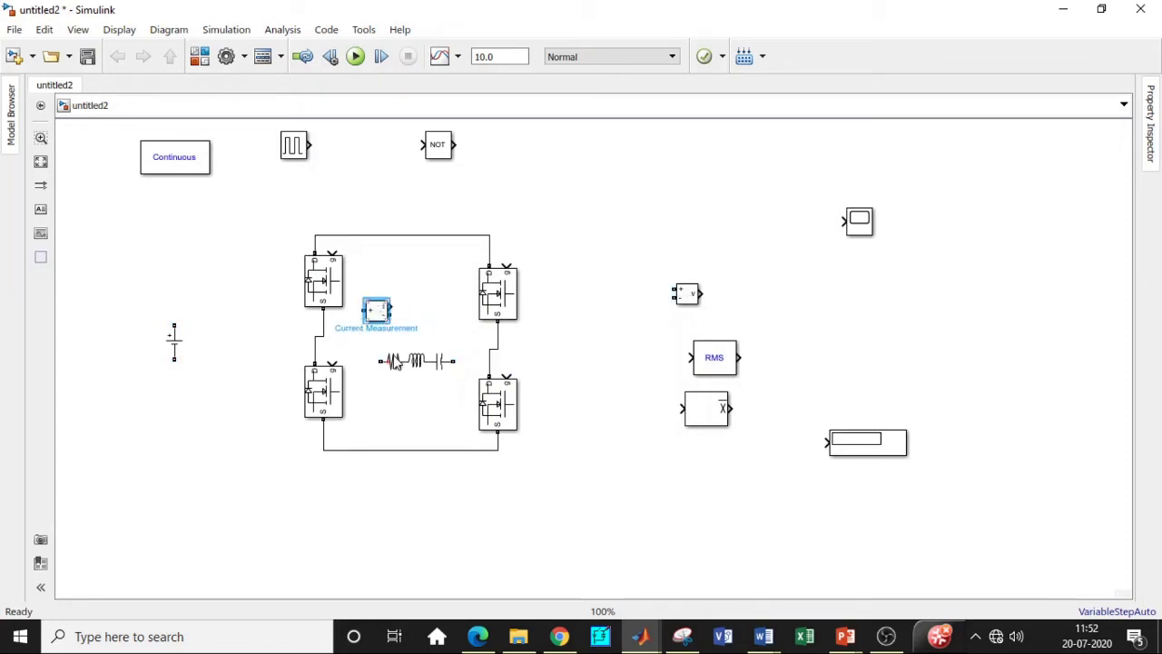
pyautogui.moveTo(400, 362); pyautogui.dragTo(423, 345)
pyautogui.moveTo(367, 312); pyautogui.dragTo(356, 336)
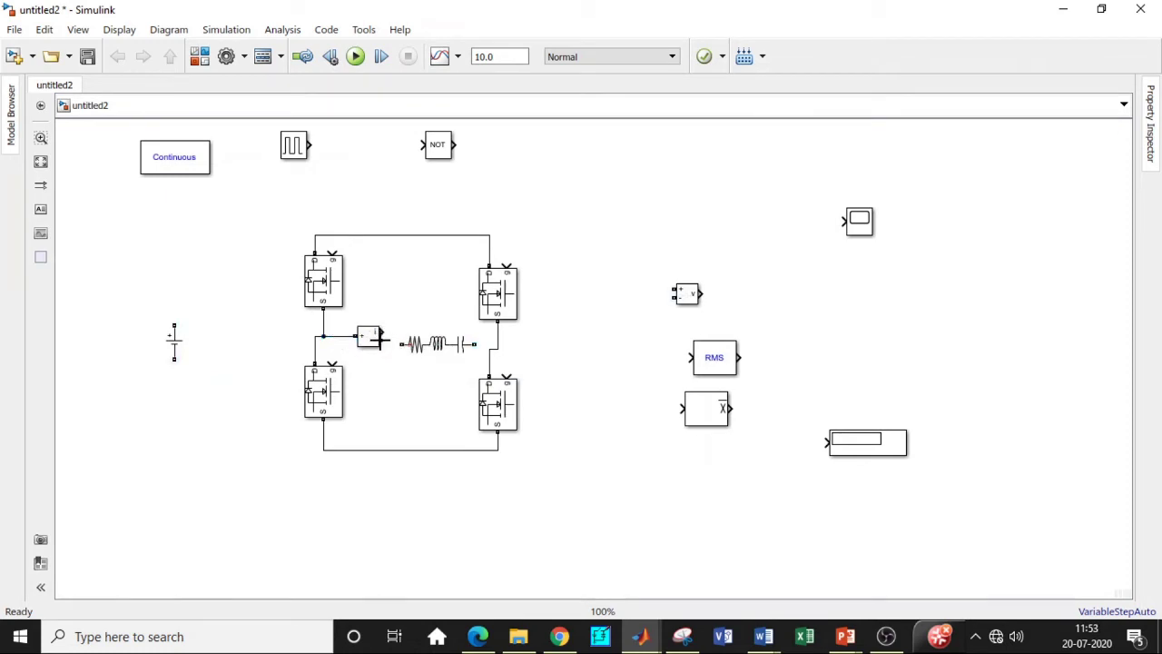
pyautogui.moveTo(380, 337); pyautogui.dragTo(401, 344)
pyautogui.click(472, 352)
pyautogui.moveTo(475, 343); pyautogui.dragTo(497, 344)
pyautogui.moveTo(383, 328)
pyautogui.mouseDown()
pyautogui.moveTo(481, 259)
pyautogui.moveTo(532, 246)
pyautogui.moveTo(633, 273)
pyautogui.moveTo(842, 221)
pyautogui.mouseUp()
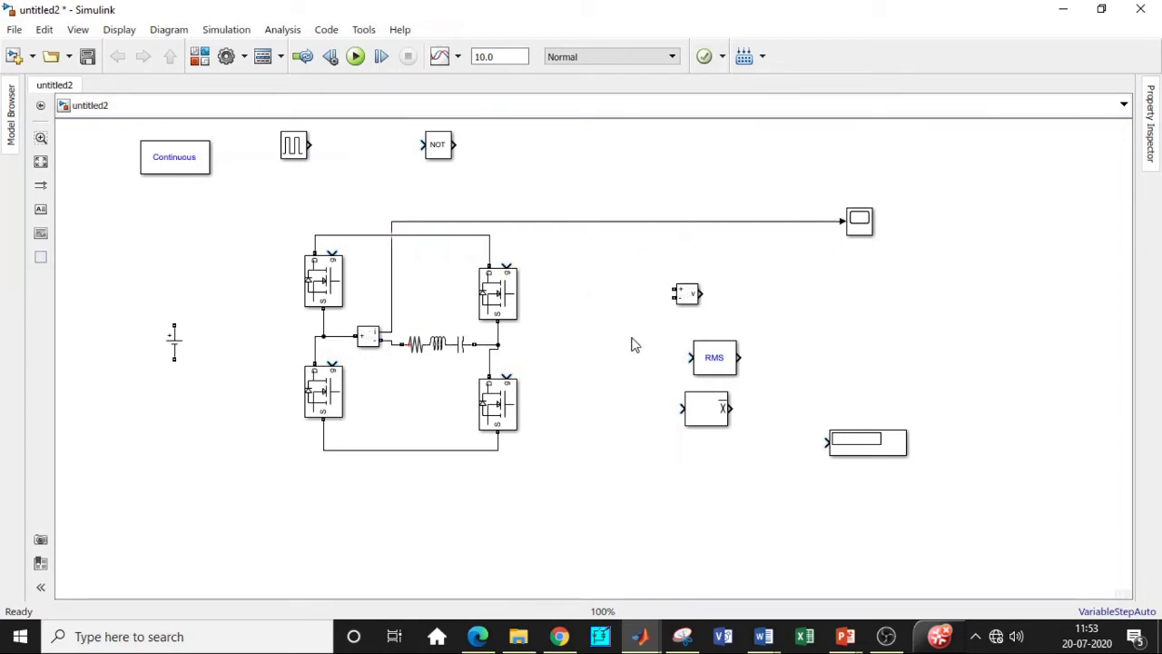
# - Connect the DC source to the top and bottom rails and Voltage Measurement across the load
pyautogui.moveTo(174, 324); pyautogui.dragTo(315, 236)
pyautogui.moveTo(175, 359)
pyautogui.mouseDown()
pyautogui.moveTo(267, 436)
pyautogui.moveTo(323, 449)
pyautogui.mouseUp()
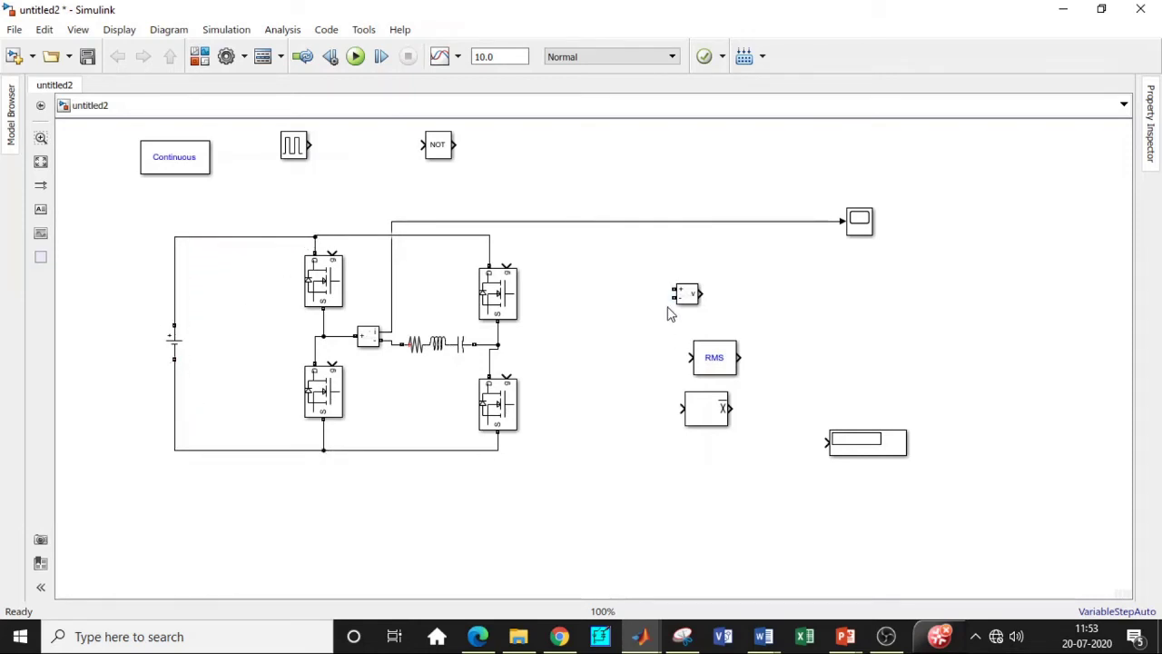
pyautogui.moveTo(676, 296); pyautogui.dragTo(340, 336)
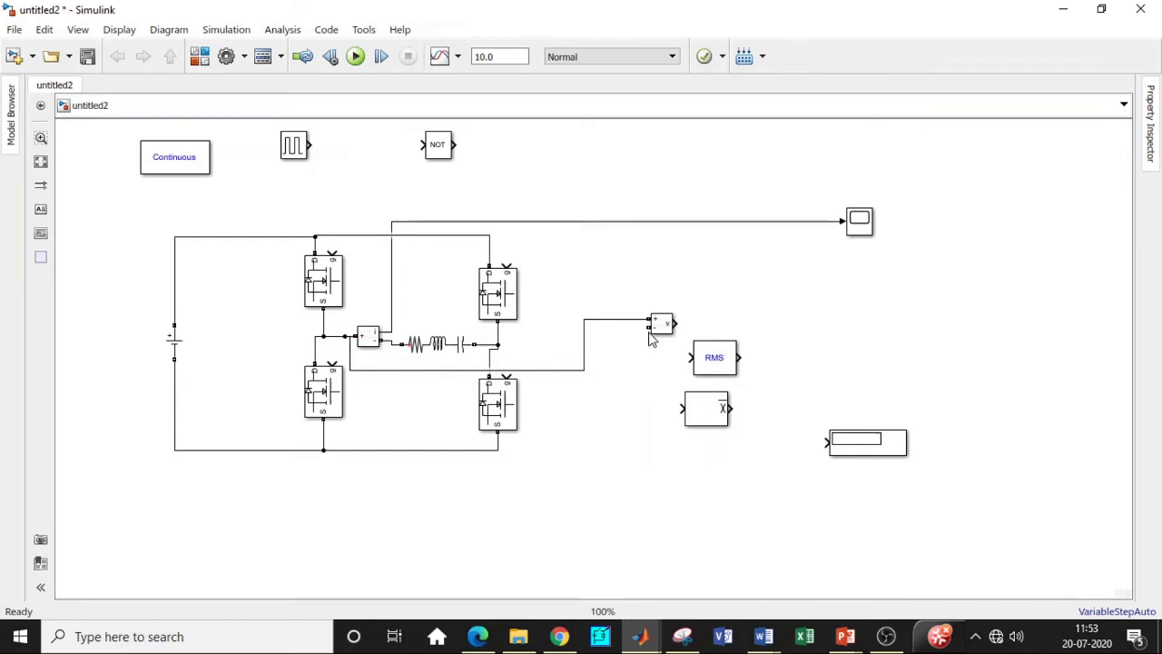
pyautogui.moveTo(650, 326); pyautogui.dragTo(496, 345)
pyautogui.click(724, 363)
# - Arrange RMS, Mean and a Display, wiring measured voltage to RMS and Mean, RMS to Display
pyautogui.moveTo(723, 363); pyautogui.dragTo(770, 339)
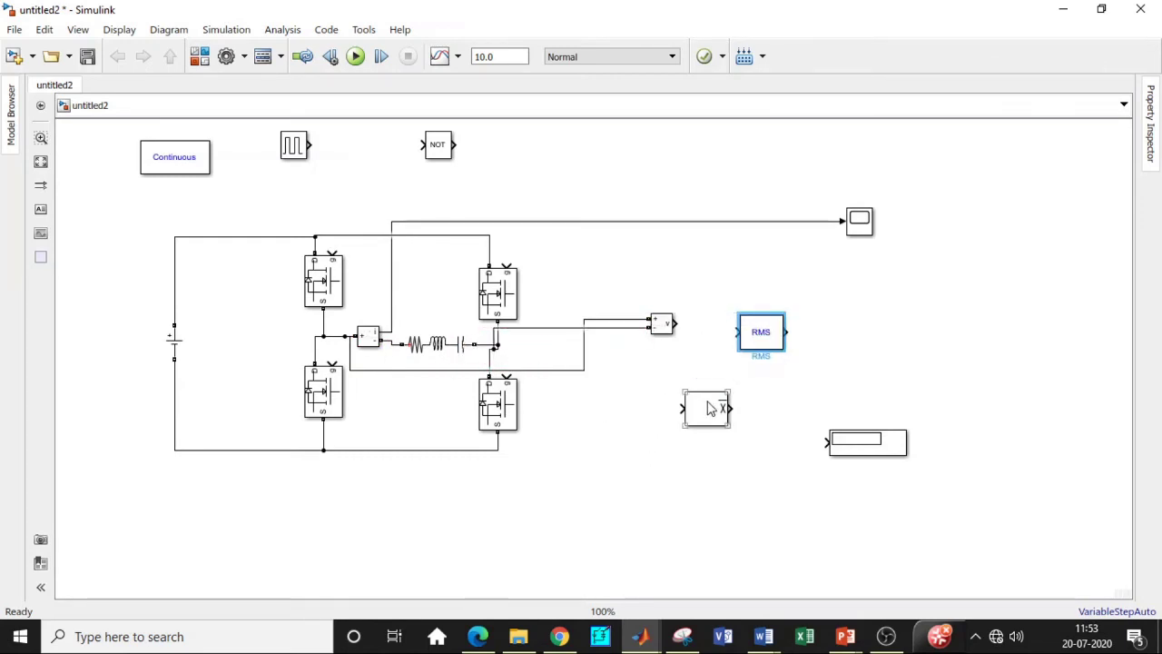
pyautogui.moveTo(709, 411); pyautogui.dragTo(763, 444)
pyautogui.moveTo(886, 448); pyautogui.dragTo(900, 340)
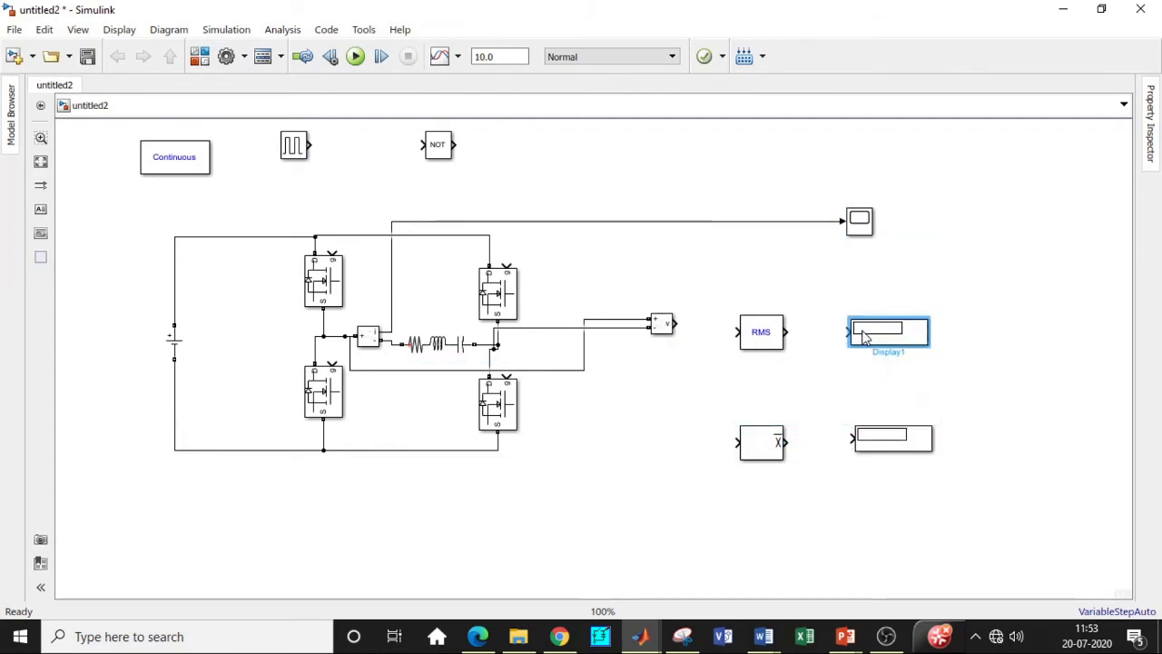
pyautogui.moveTo(790, 334); pyautogui.dragTo(850, 332)
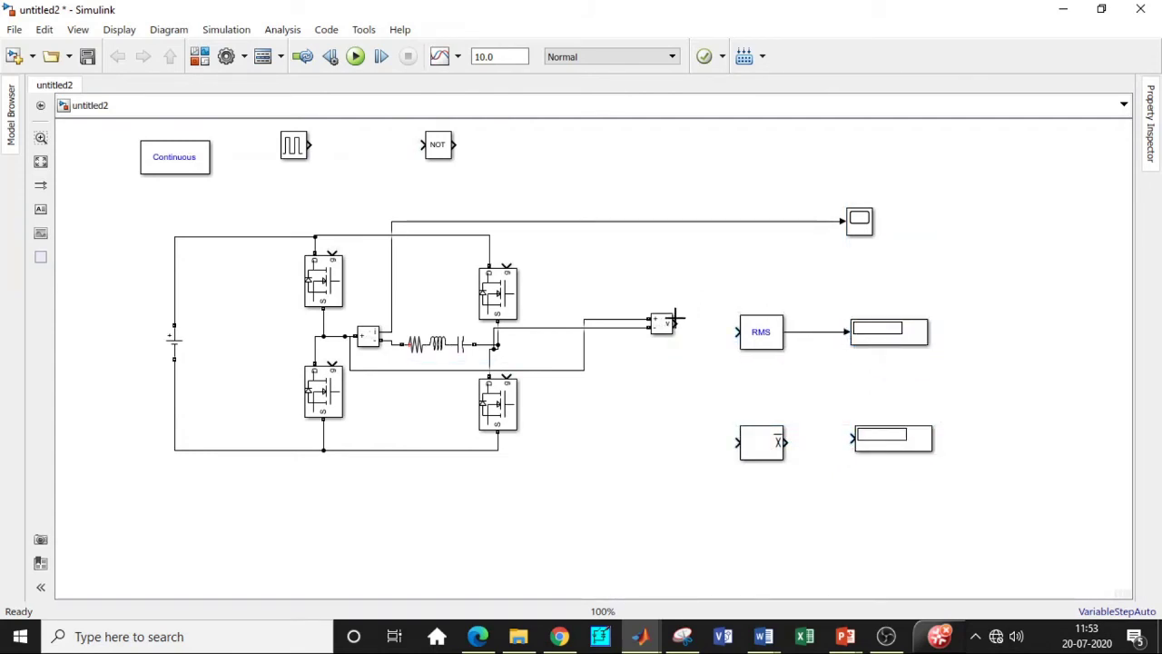
pyautogui.moveTo(674, 324); pyautogui.dragTo(737, 332)
pyautogui.moveTo(737, 444); pyautogui.dragTo(707, 332)
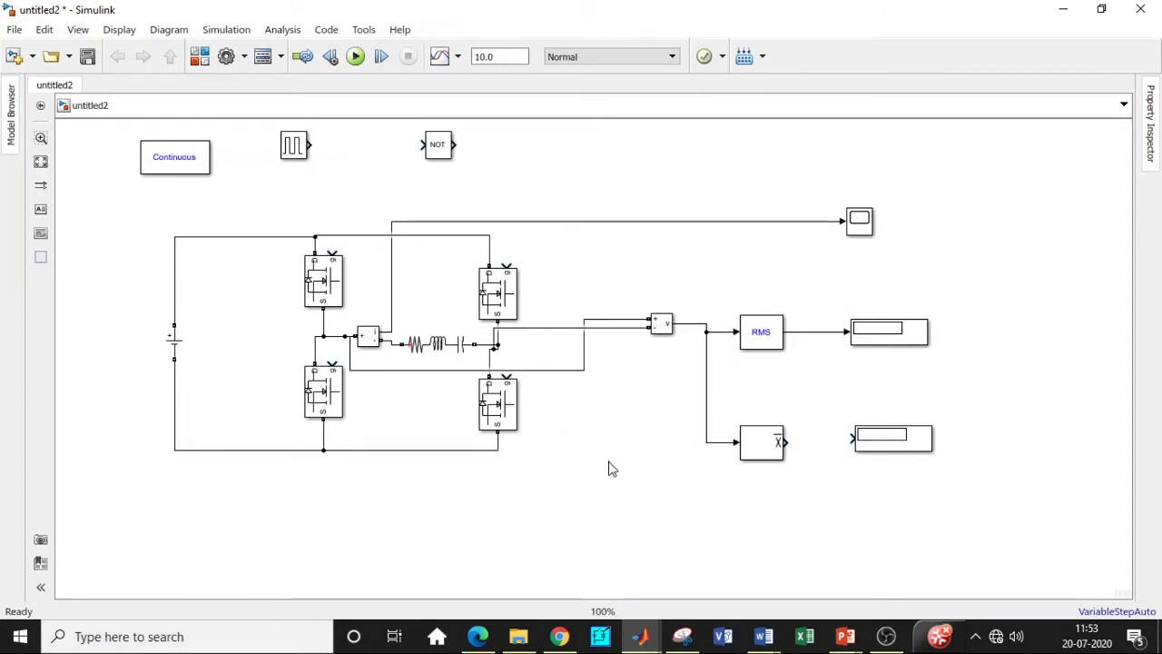
# - Set the DC Voltage Source amplitude to 24 V
pyautogui.doubleClick(175, 341)
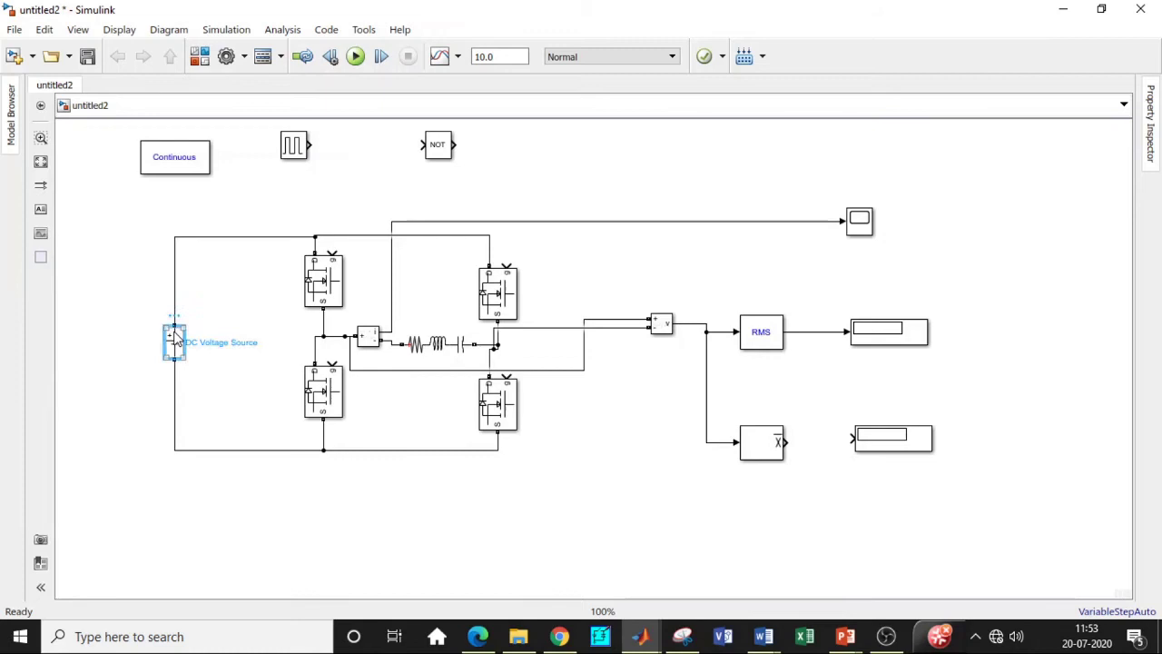
pyautogui.doubleClick(245, 345)
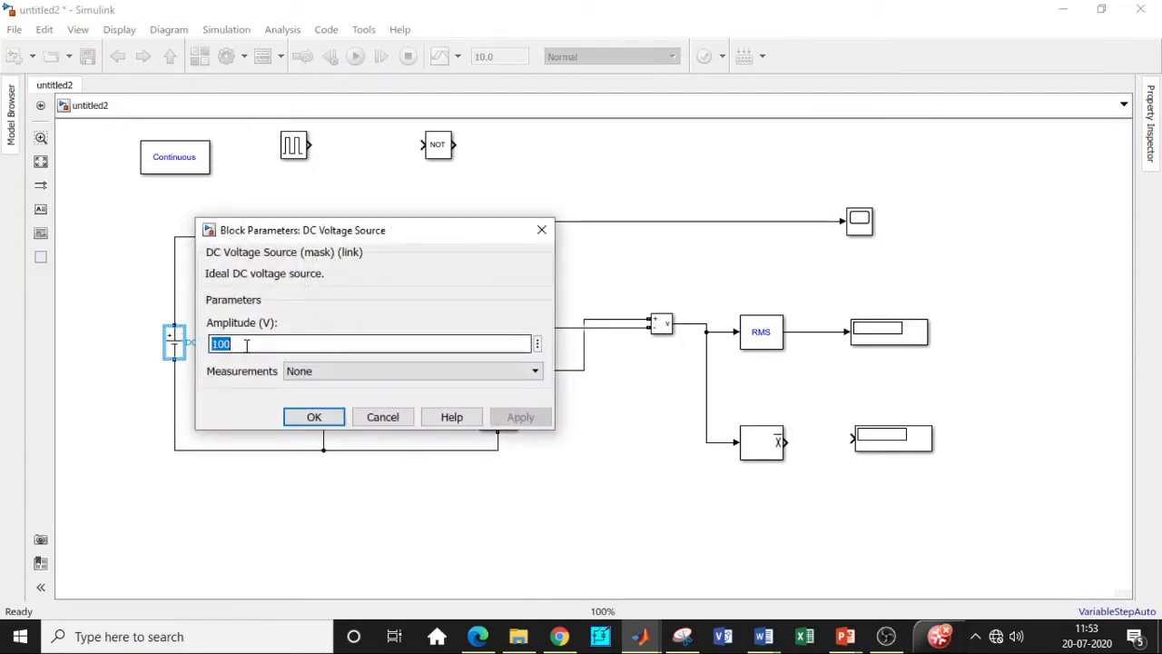
pyautogui.write('24')
pyautogui.click(305, 417)
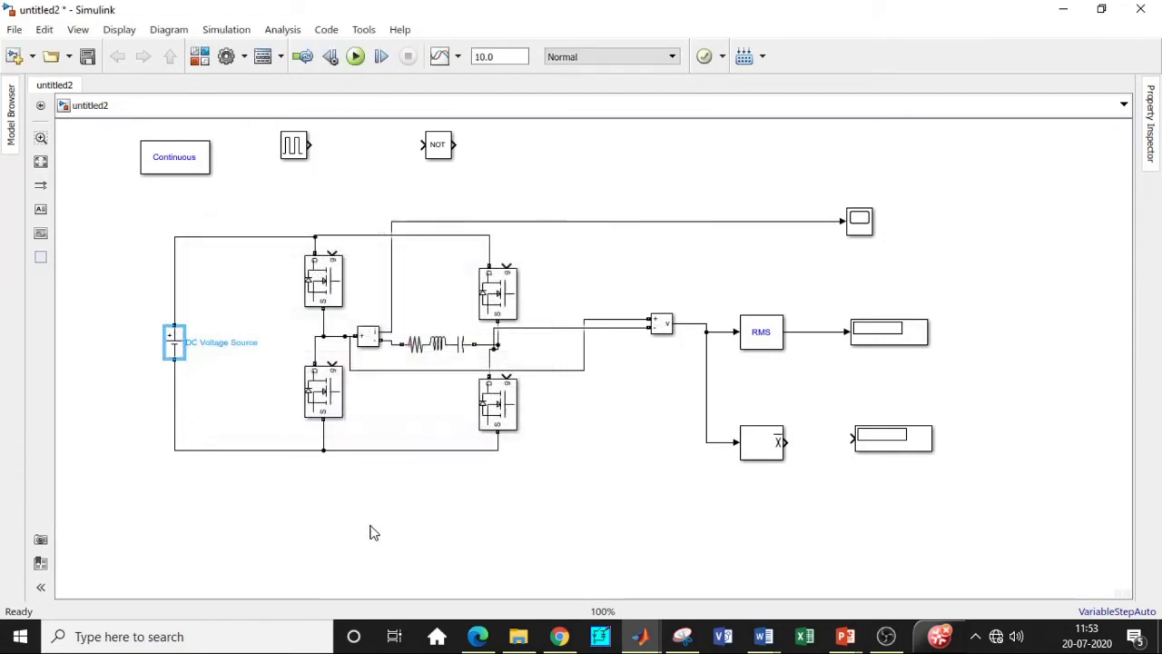
# - Give the Pulse Generator a 0.01 s period and 50% width, wiring it to NOT and the upper-left gate
pyautogui.doubleClick(296, 145)
pyautogui.scroll(-3, 496, 211)
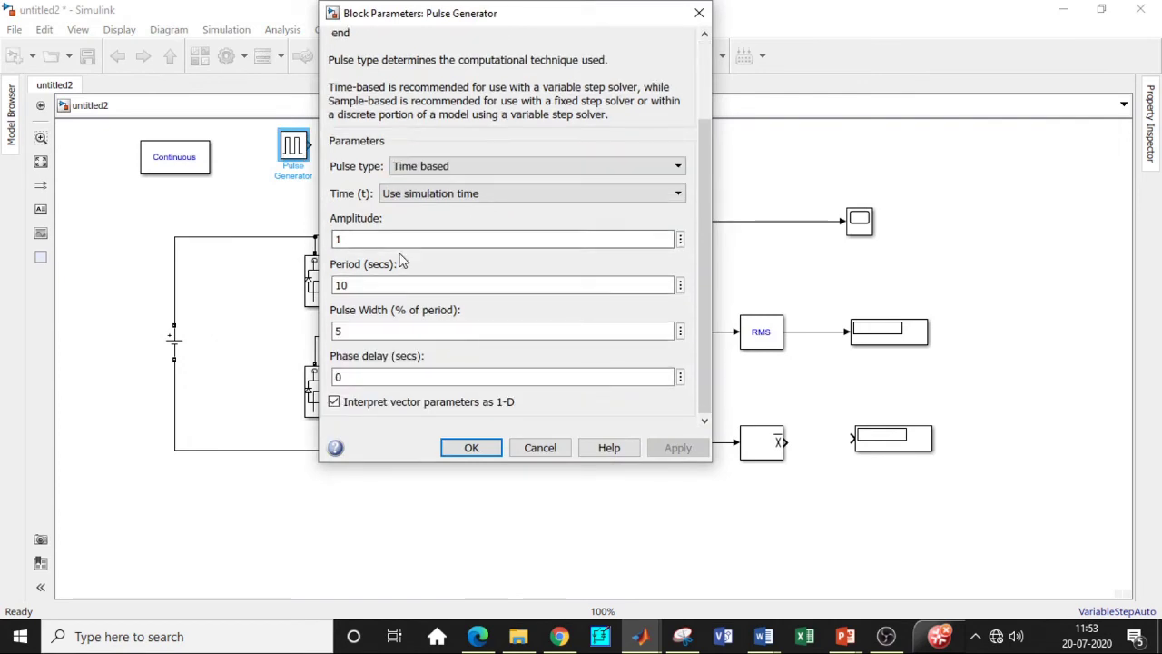
pyautogui.doubleClick(379, 284)
pyautogui.write('0')
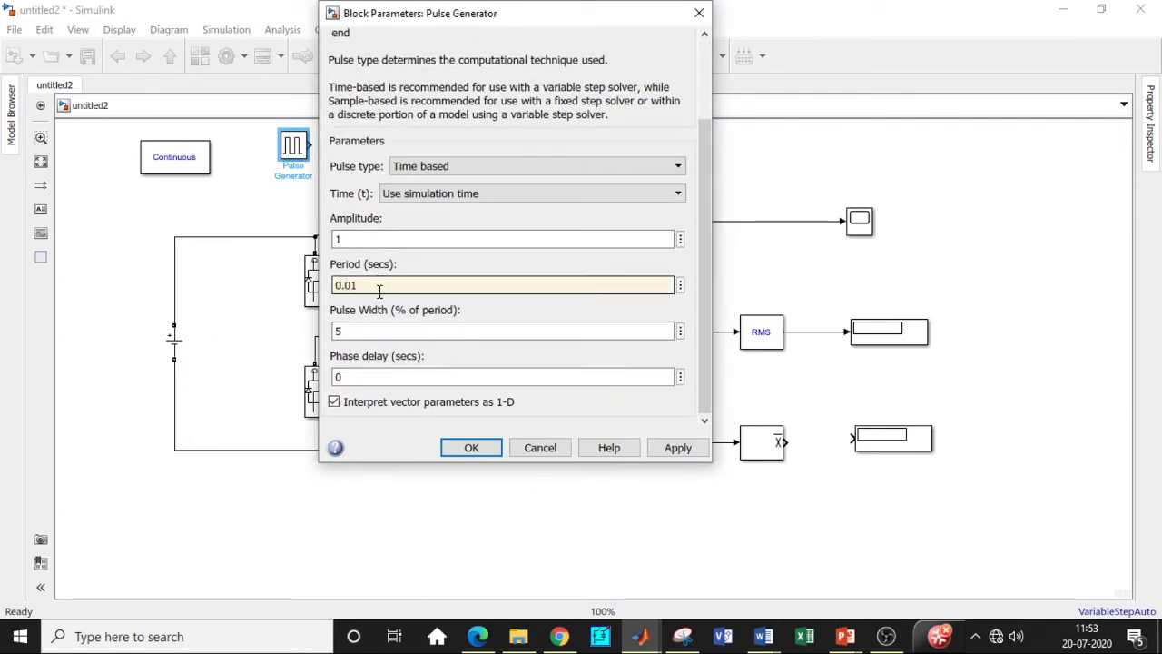
pyautogui.doubleClick(371, 331)
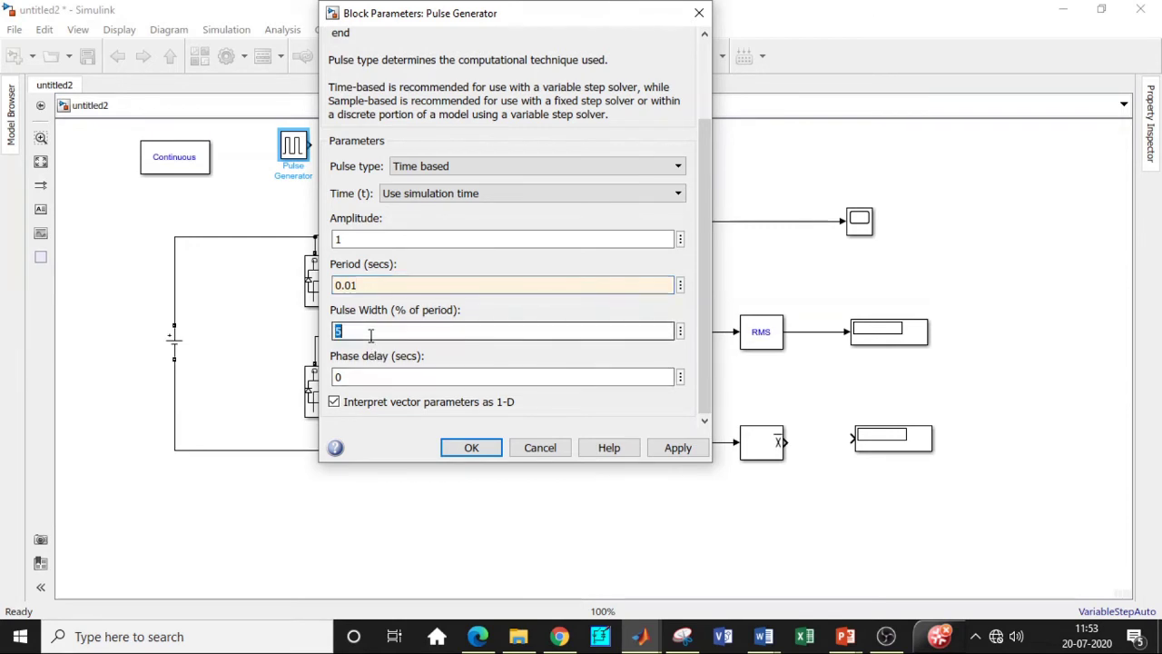
pyautogui.write('5')
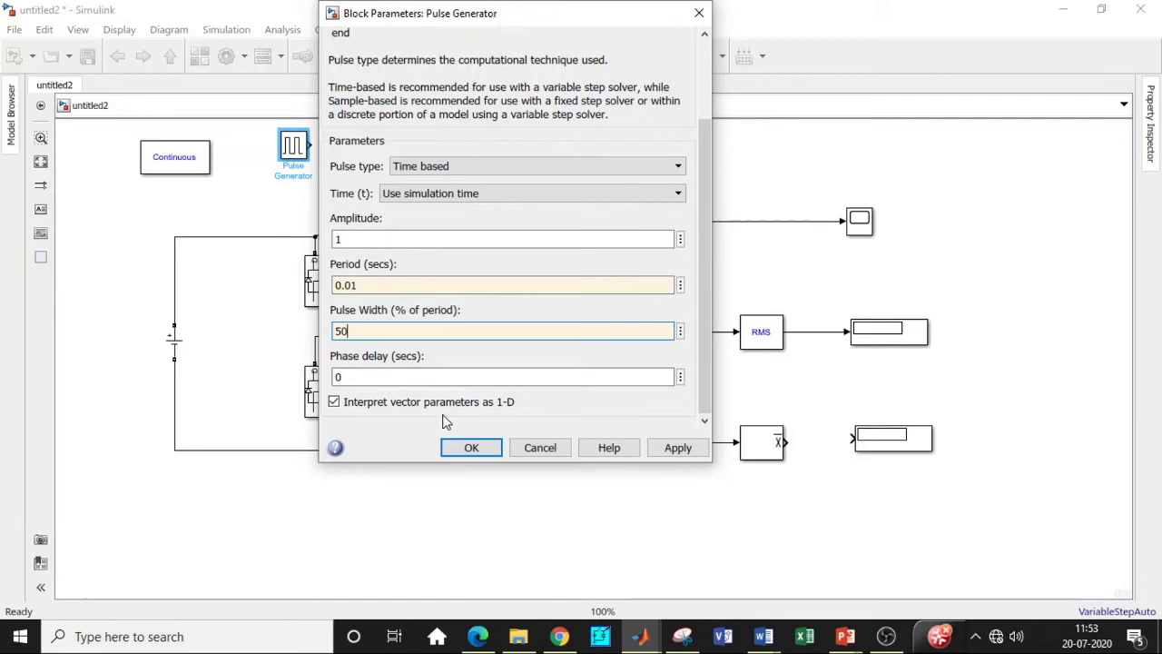
pyautogui.click(472, 449)
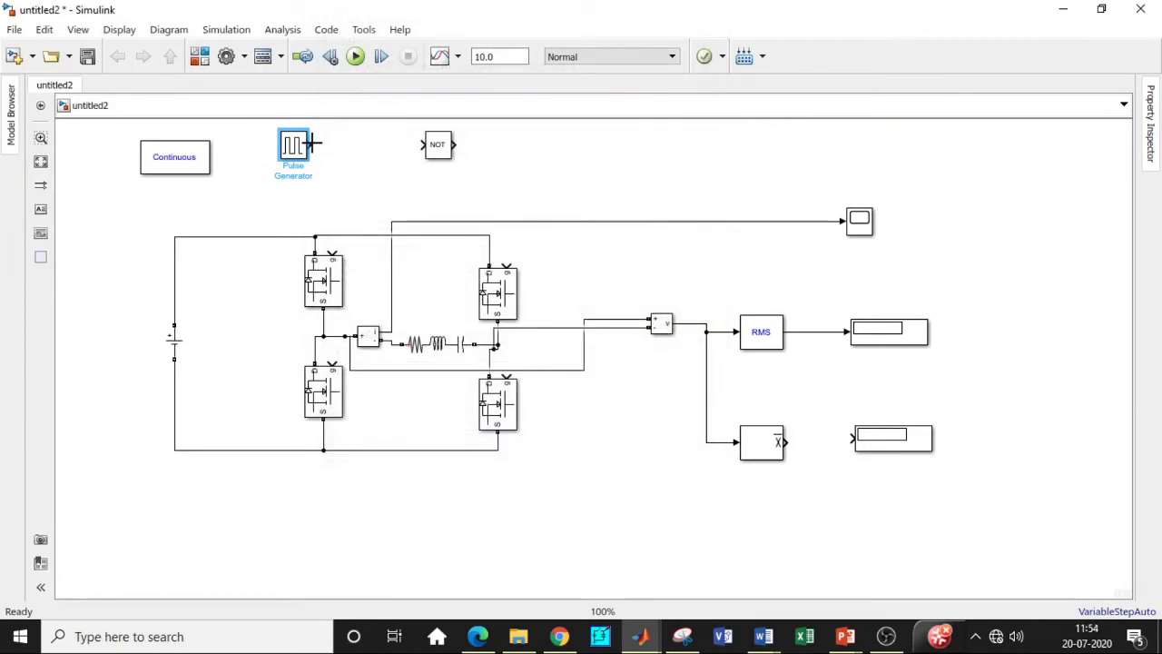
pyautogui.moveTo(313, 145); pyautogui.dragTo(423, 144)
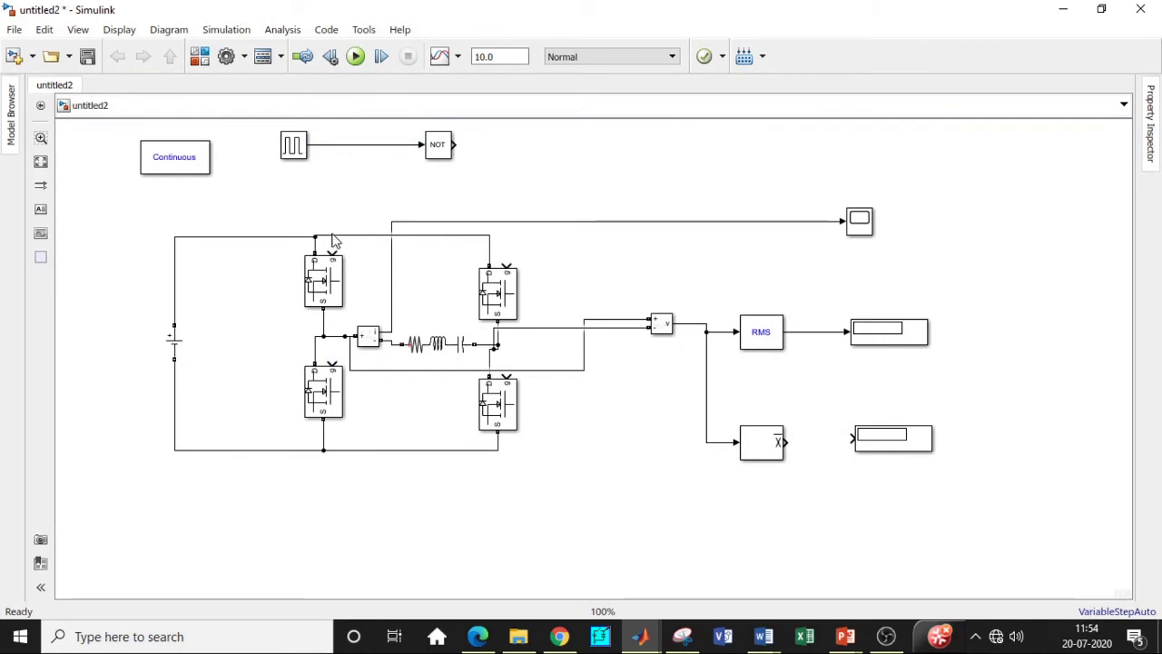
pyautogui.moveTo(330, 246); pyautogui.dragTo(332, 144)
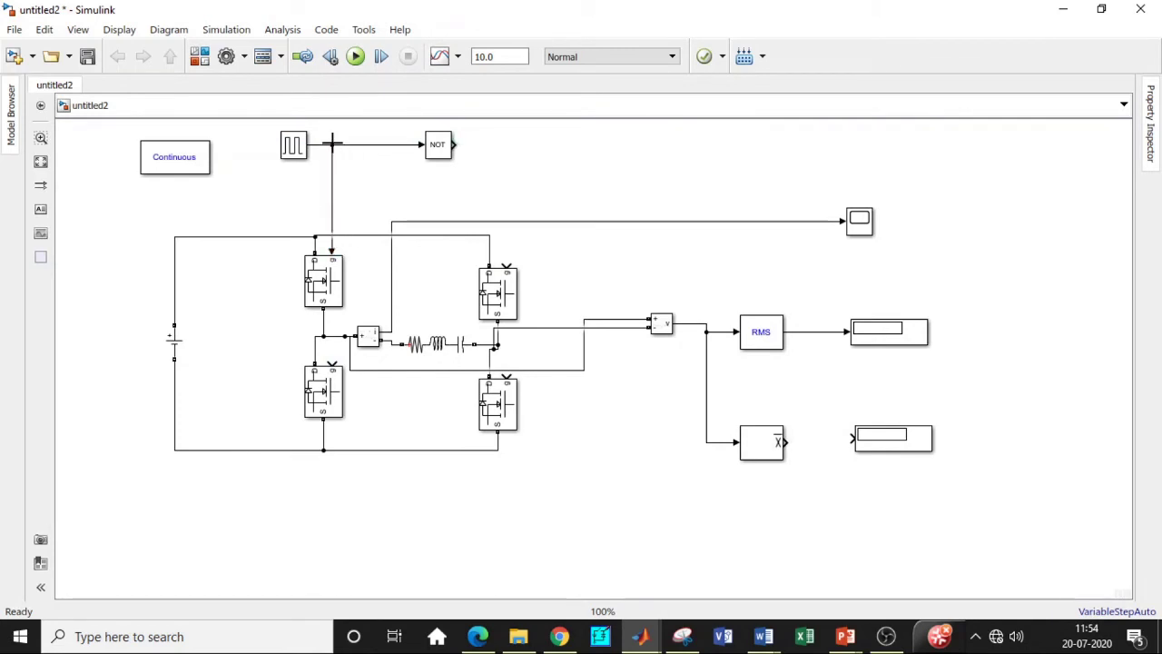
# - Wire the pulse to the lower-right MOSFET gate, and the NOT output to the upper-right and lower-left gates
pyautogui.moveTo(506, 375); pyautogui.dragTo(379, 145)
pyautogui.moveTo(454, 144); pyautogui.dragTo(506, 263)
pyautogui.moveTo(332, 362); pyautogui.dragTo(485, 144)
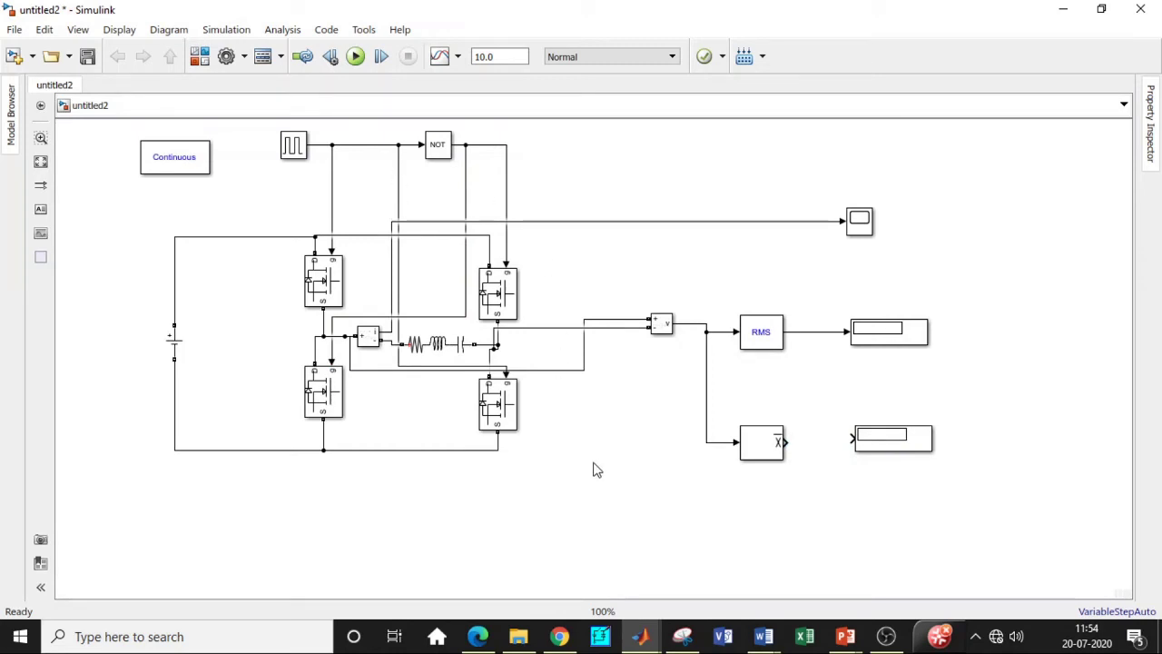
# - Change the Series RLC Branch to branch type R with a resistance of 10 ohms
pyautogui.doubleClick(439, 344)
pyautogui.click(668, 263)
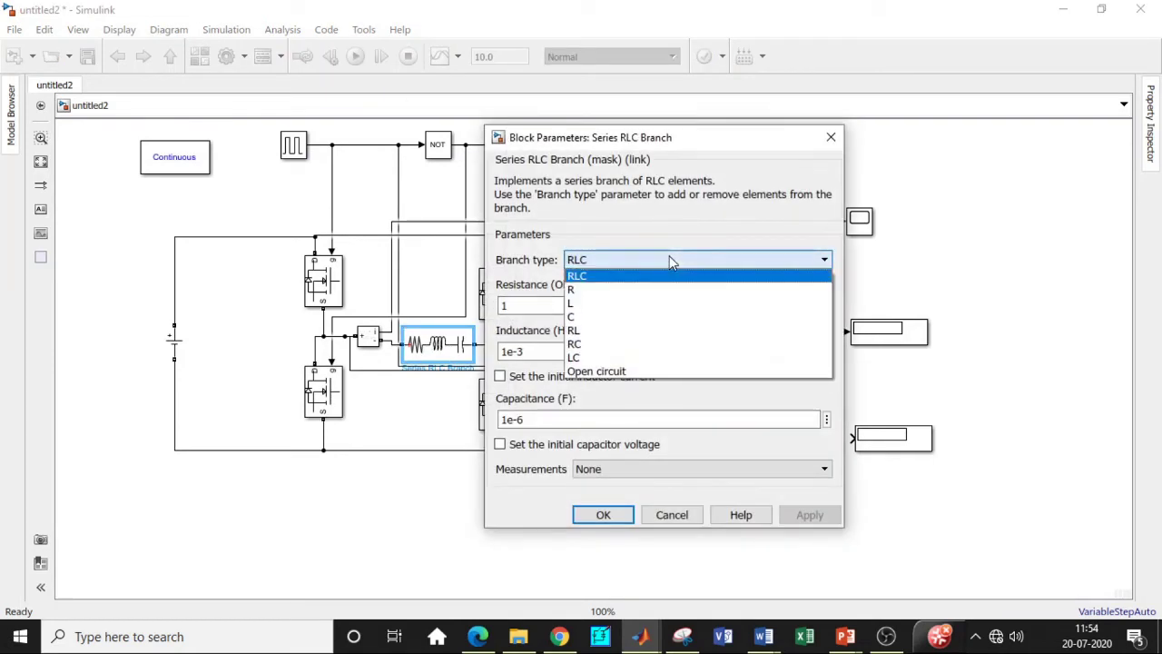
pyautogui.click(633, 294)
pyautogui.doubleClick(535, 304)
pyautogui.write('10')
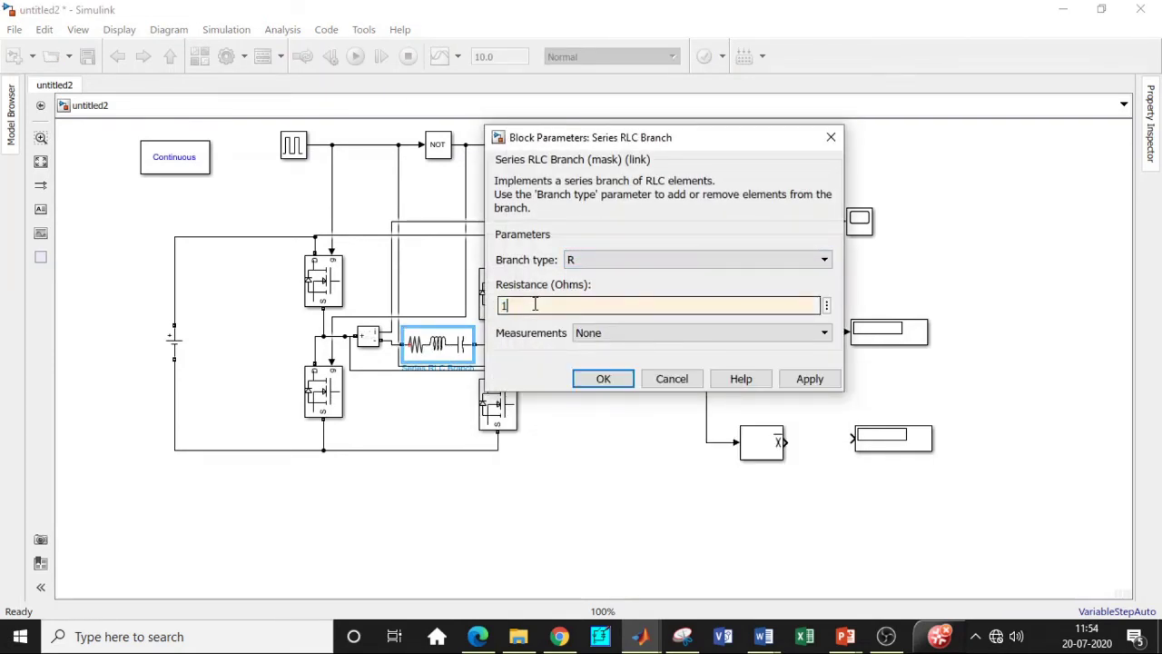
pyautogui.click(597, 379)
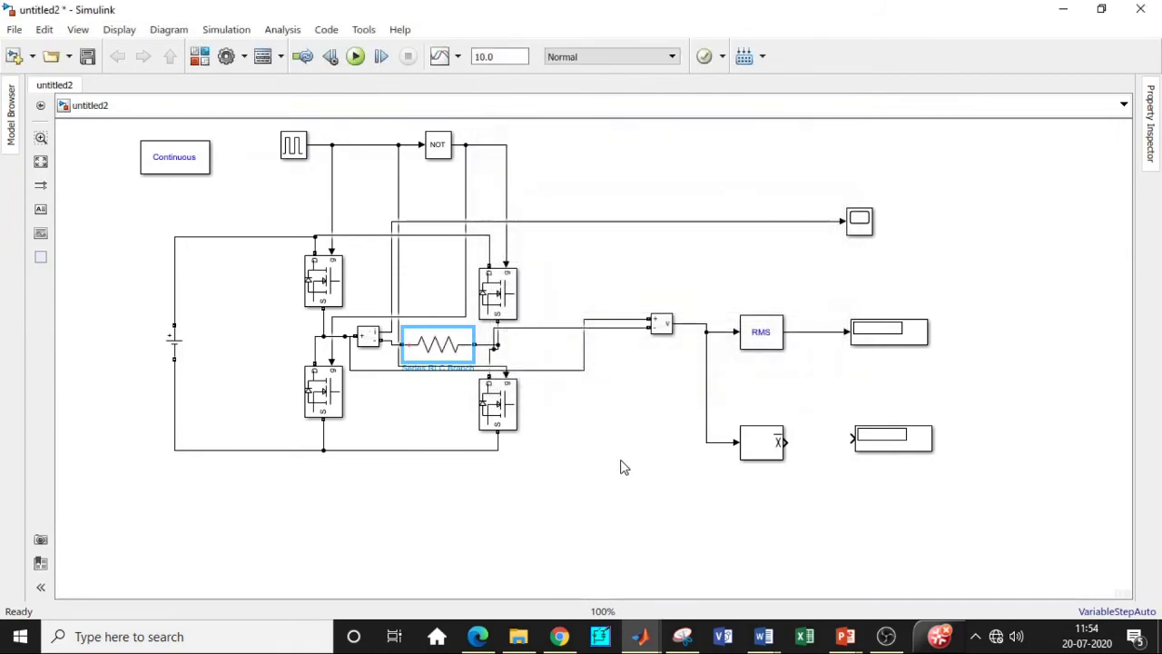
pyautogui.click(640, 416)
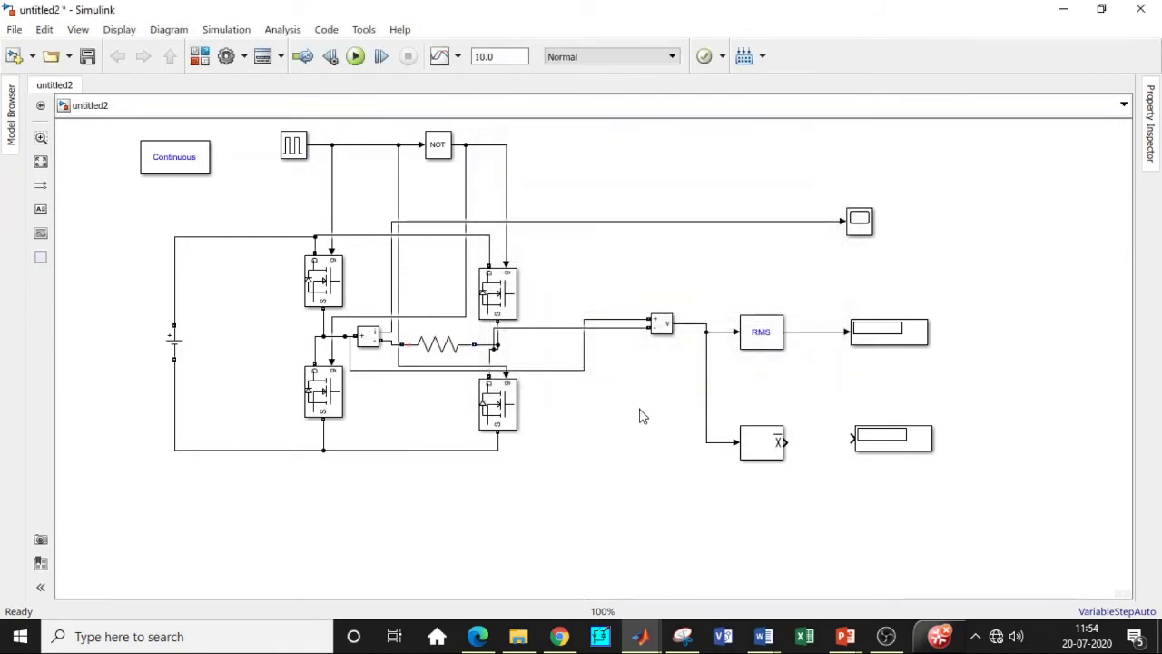
# - Replace the sensor output line so the load voltage feeds the Scope's second input, RMS and Mean blocks
pyautogui.click(697, 329)
pyautogui.press('Delete')
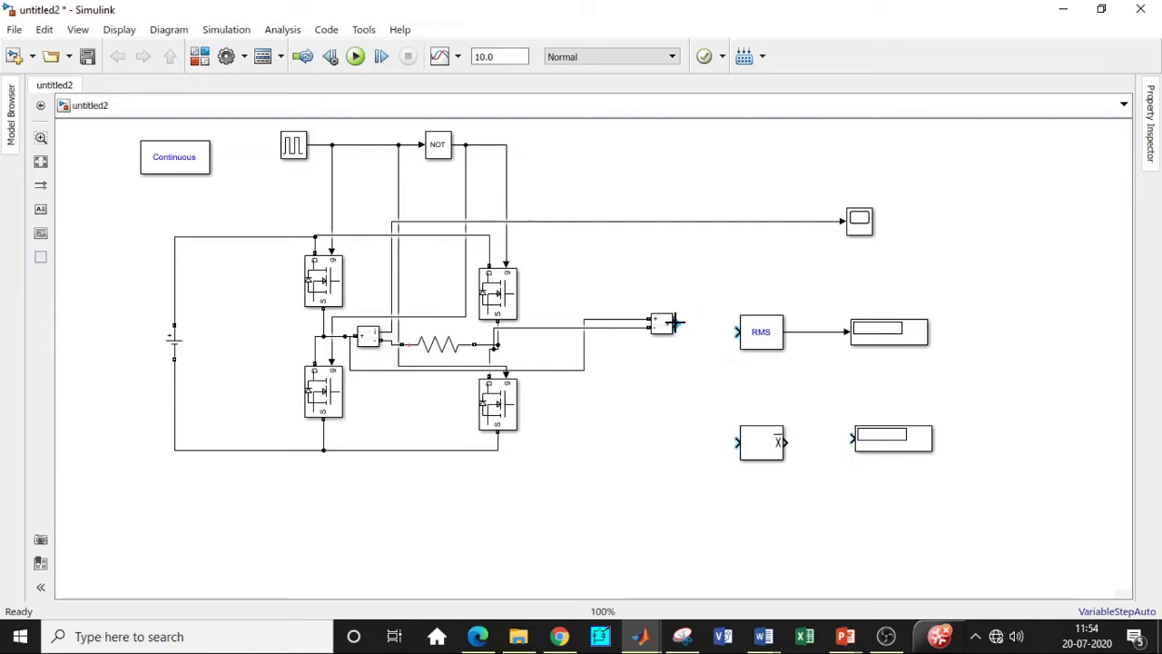
pyautogui.moveTo(675, 322); pyautogui.dragTo(843, 227)
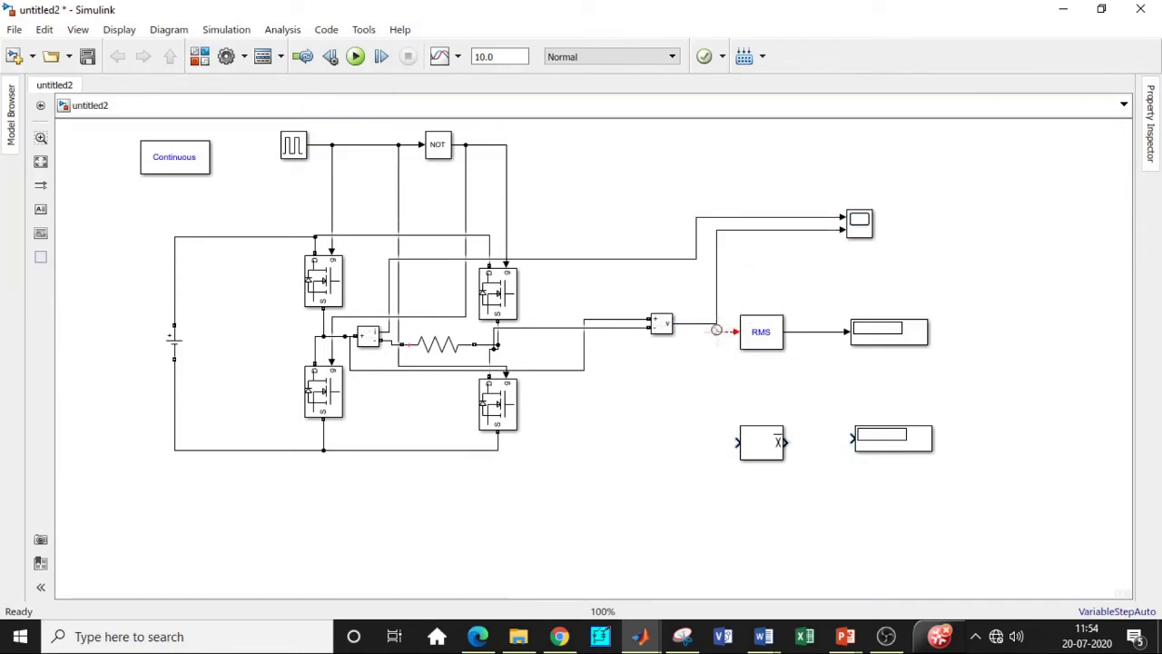
pyautogui.moveTo(717, 330); pyautogui.dragTo(707, 325)
pyautogui.moveTo(732, 437); pyautogui.dragTo(683, 326)
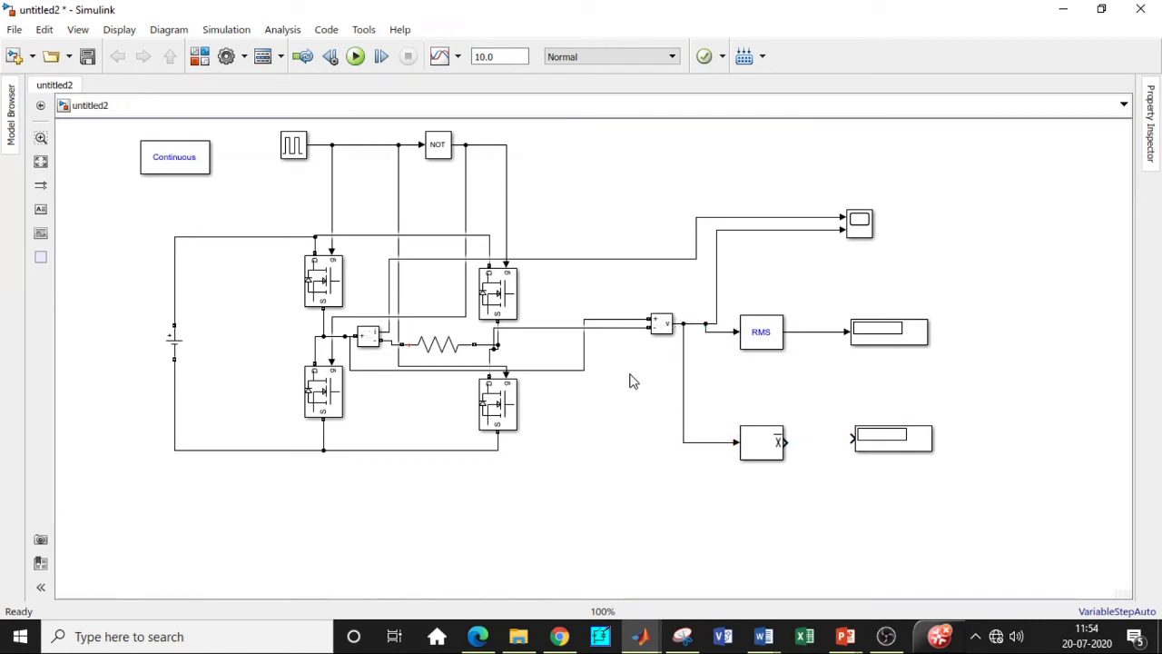
# - Set the simulation stop time to 0.5
pyautogui.click(503, 58)
pyautogui.write('0')
pyautogui.click(568, 184)
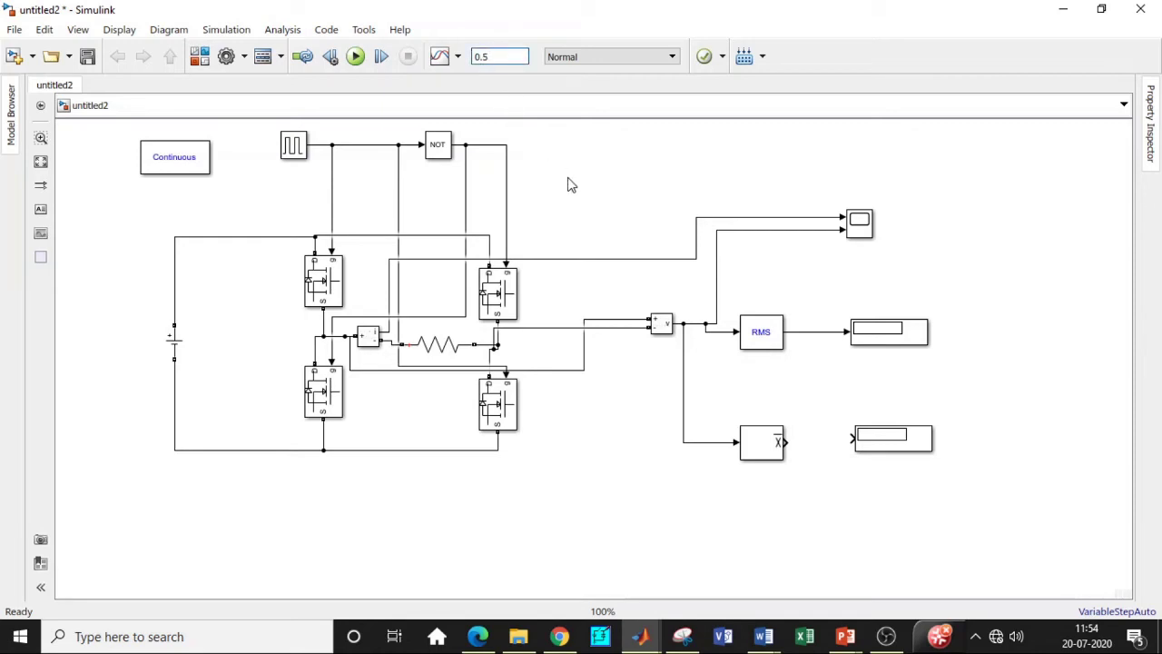
# - Connect the Mean block to its display and run the simulation, giving 23.53 RMS and -4.706 mean
pyautogui.moveTo(853, 438); pyautogui.dragTo(788, 441)
pyautogui.click(355, 57)
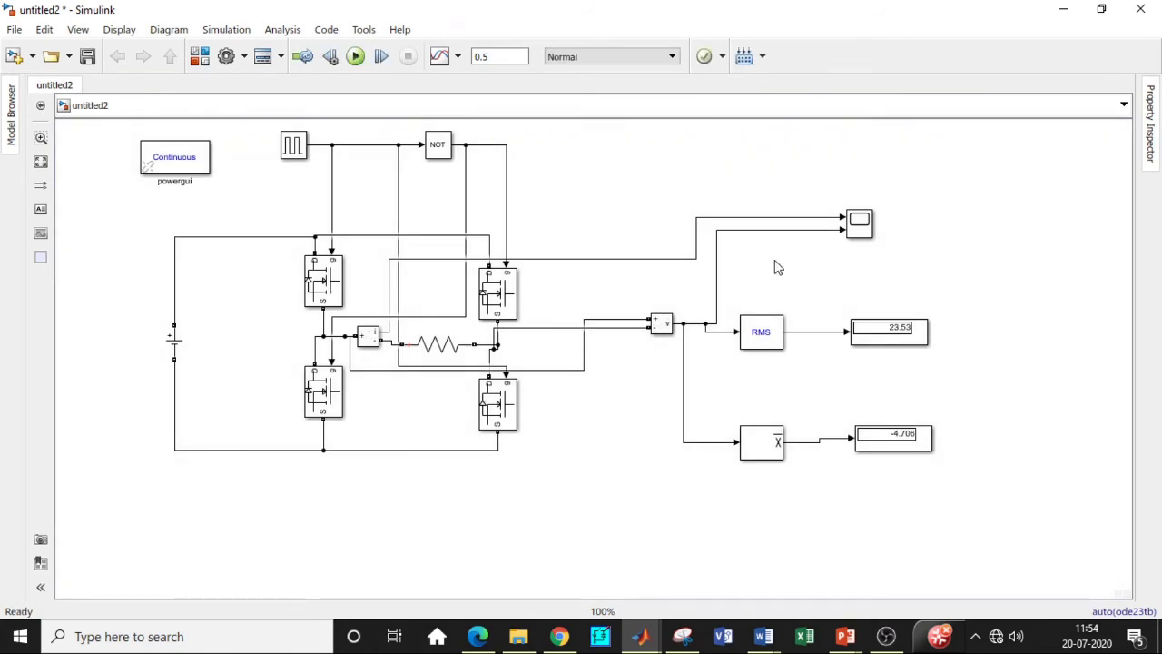
pyautogui.click(883, 330)
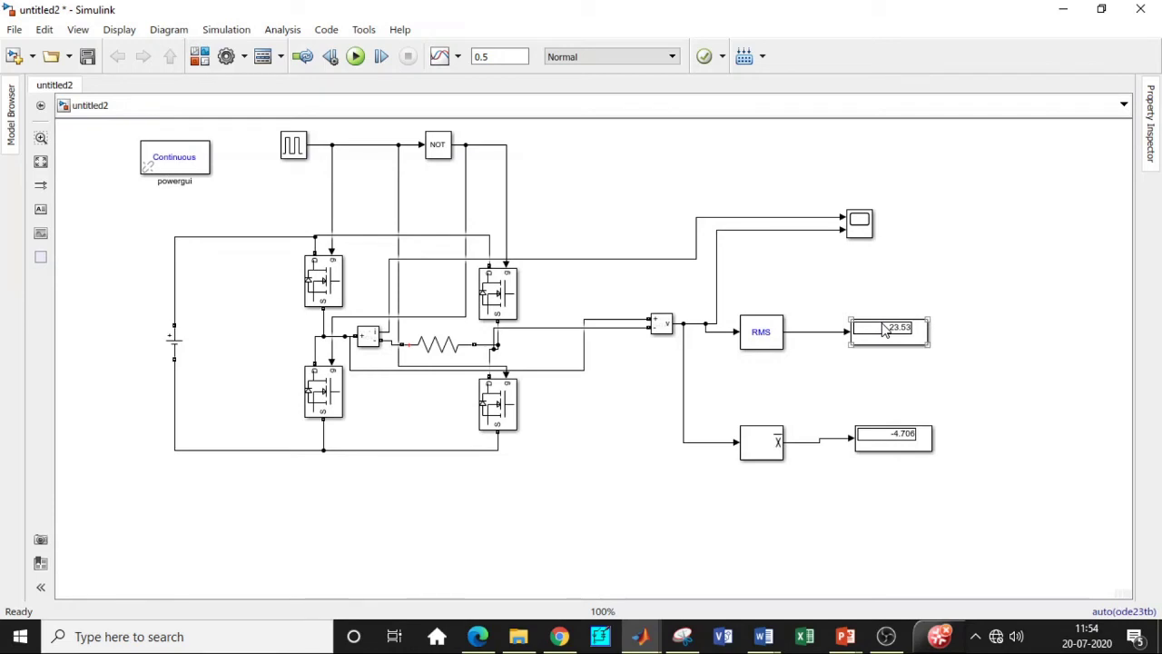
pyautogui.click(859, 221)
# - Open the Scope maximized and split it into a two-row layout of stacked plots
pyautogui.doubleClick(859, 222)
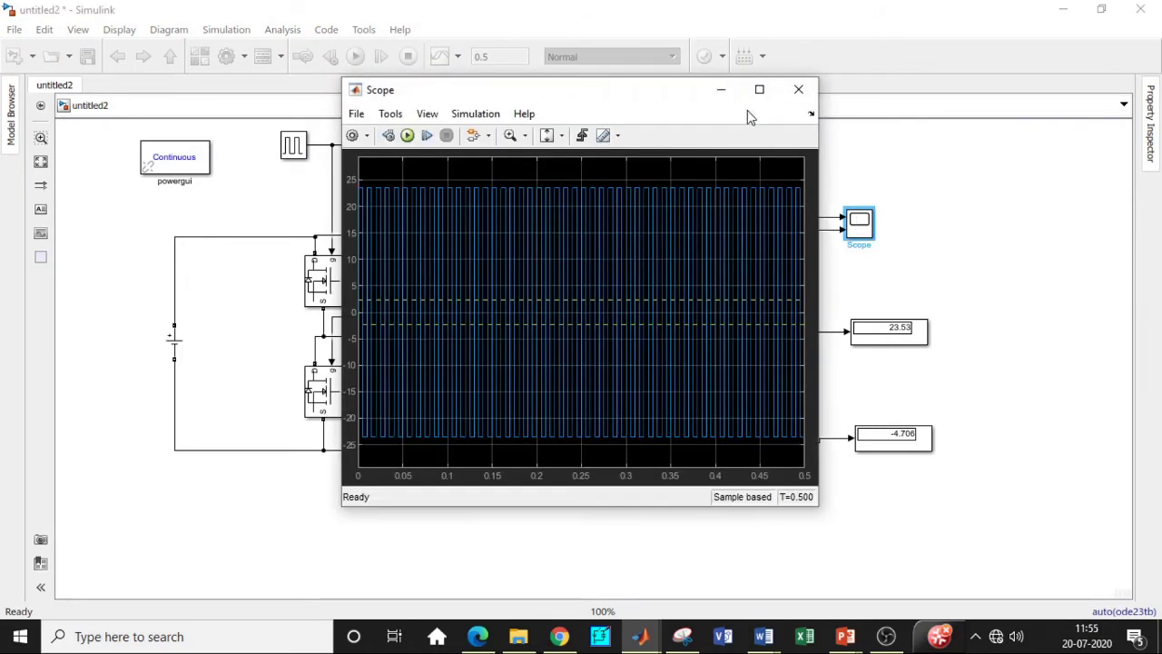
pyautogui.click(757, 88)
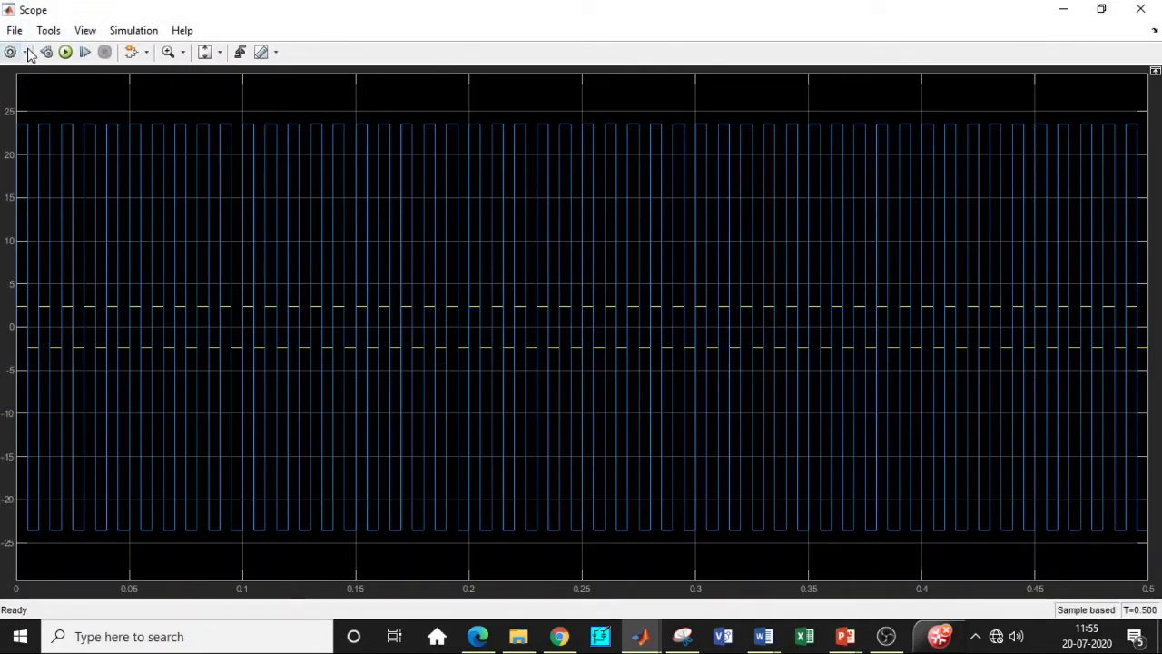
pyautogui.moveTo(13, 95)
pyautogui.click(14, 115)
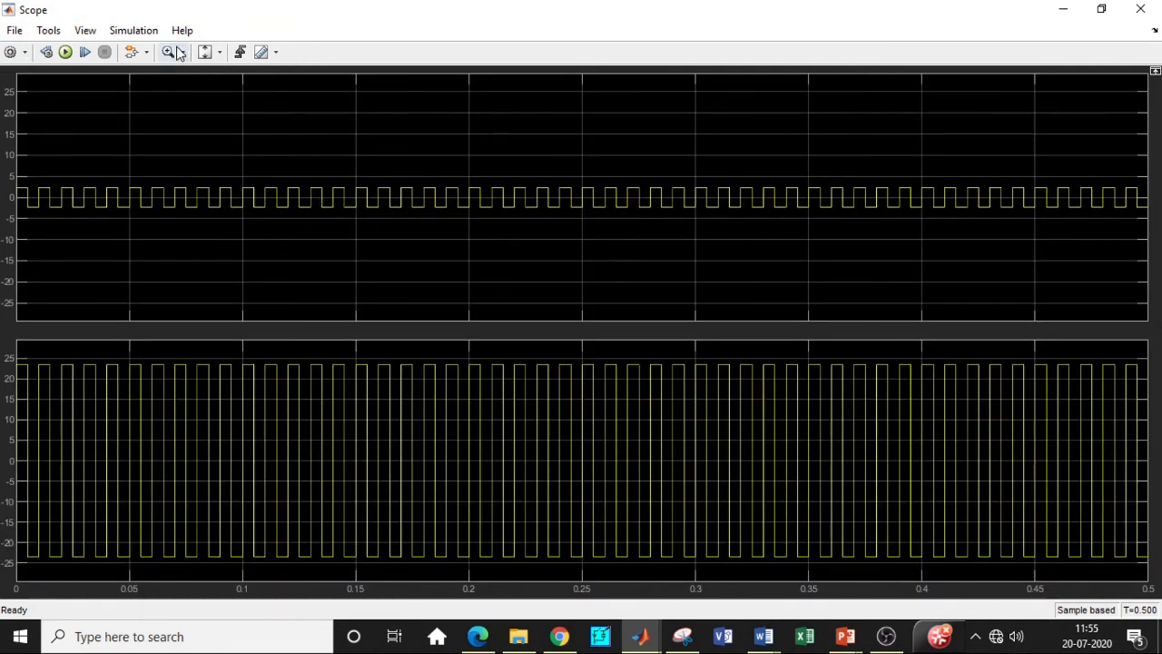
# - Zoom both plots to about 0.17–0.26 s, then minimize the Scope back to the model
pyautogui.click(177, 51)
pyautogui.moveTo(399, 163); pyautogui.dragTo(598, 247)
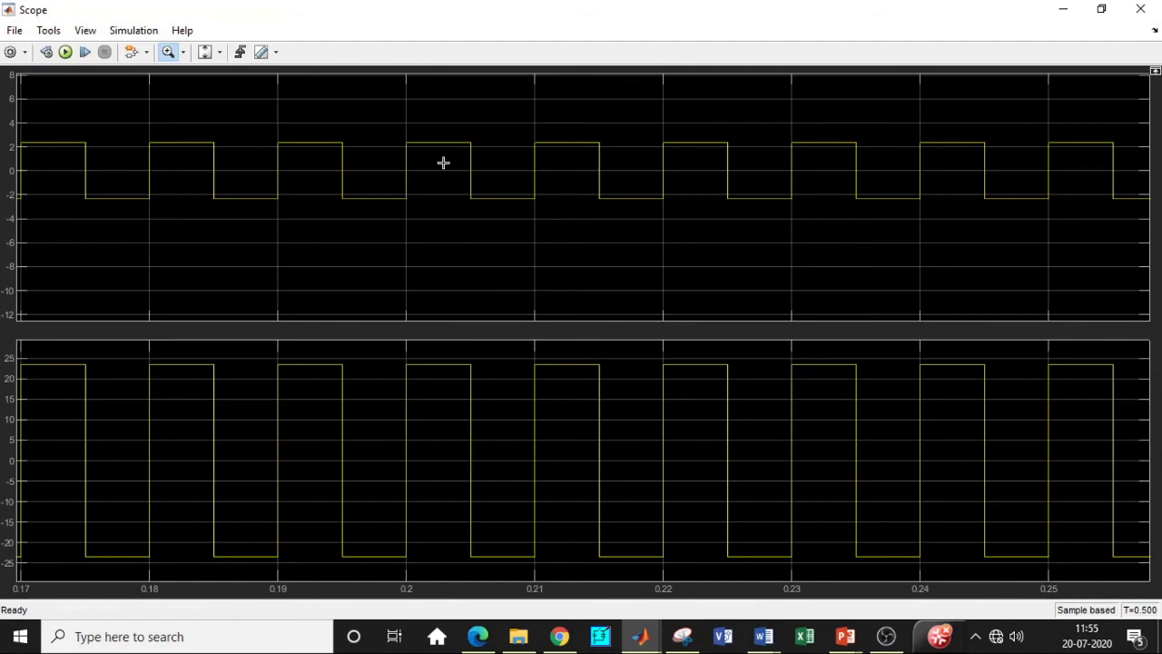
pyautogui.click(1062, 9)
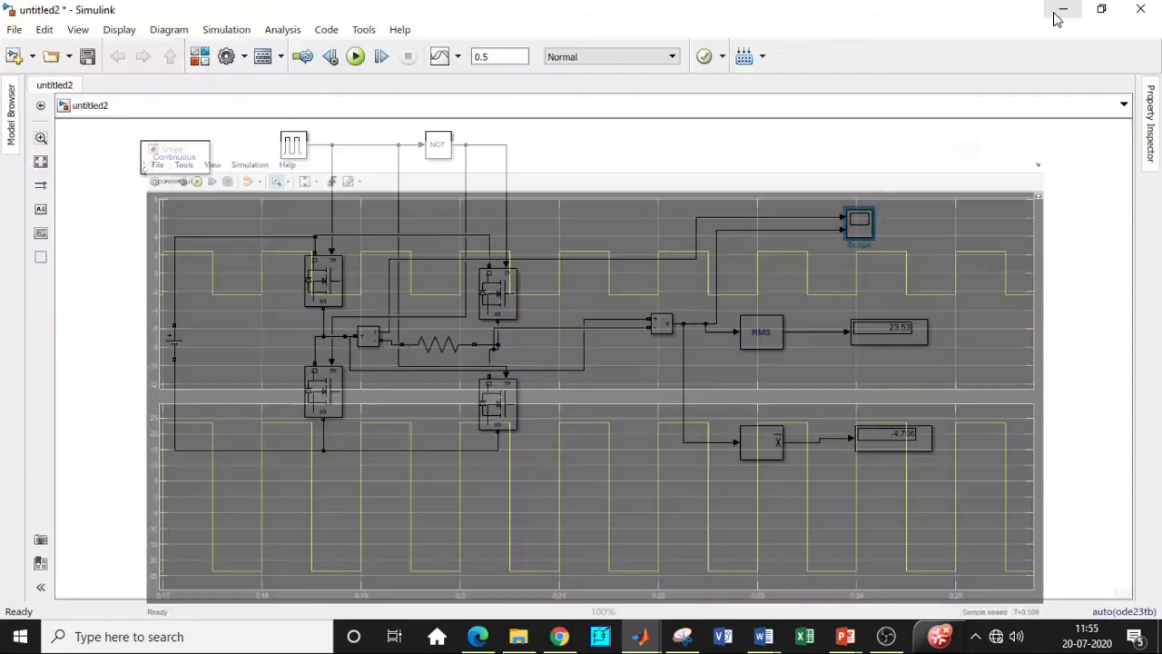
# - Change the load branch to type L with an inductance of 10e-3 H
pyautogui.doubleClick(434, 343)
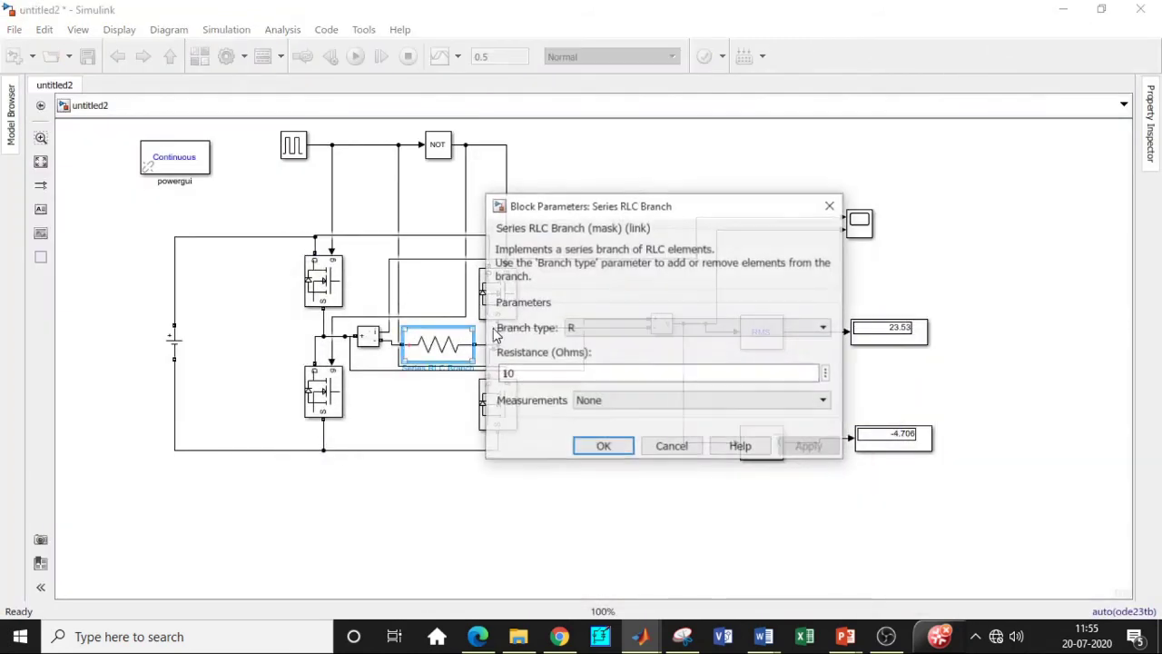
pyautogui.click(641, 332)
pyautogui.click(617, 370)
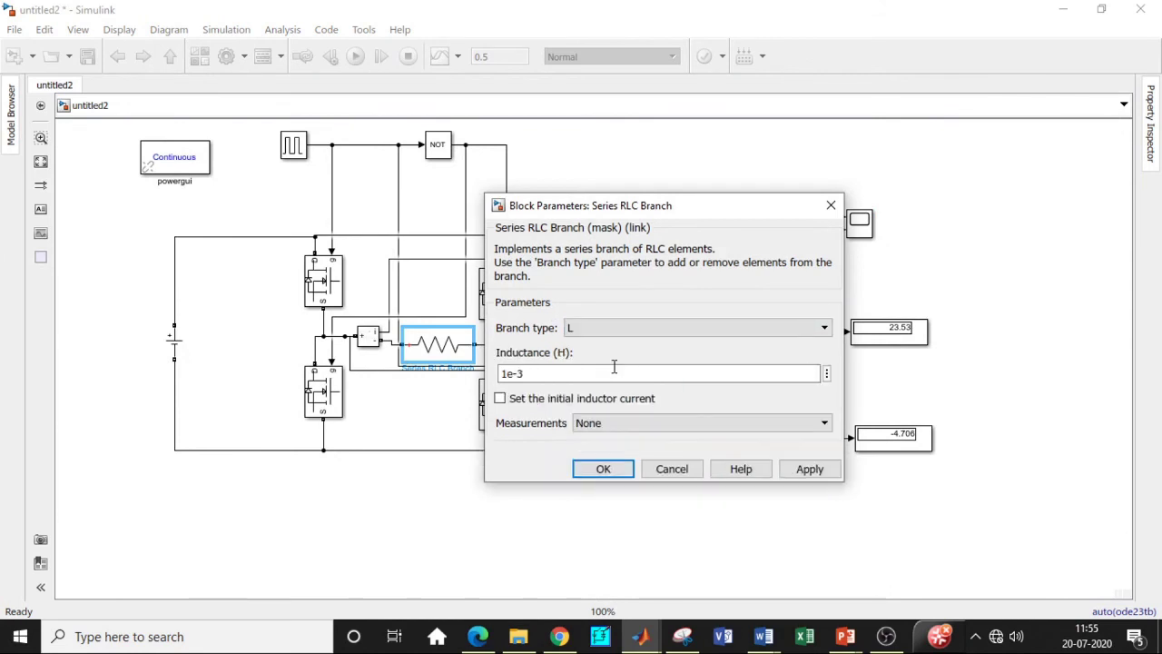
pyautogui.doubleClick(512, 371)
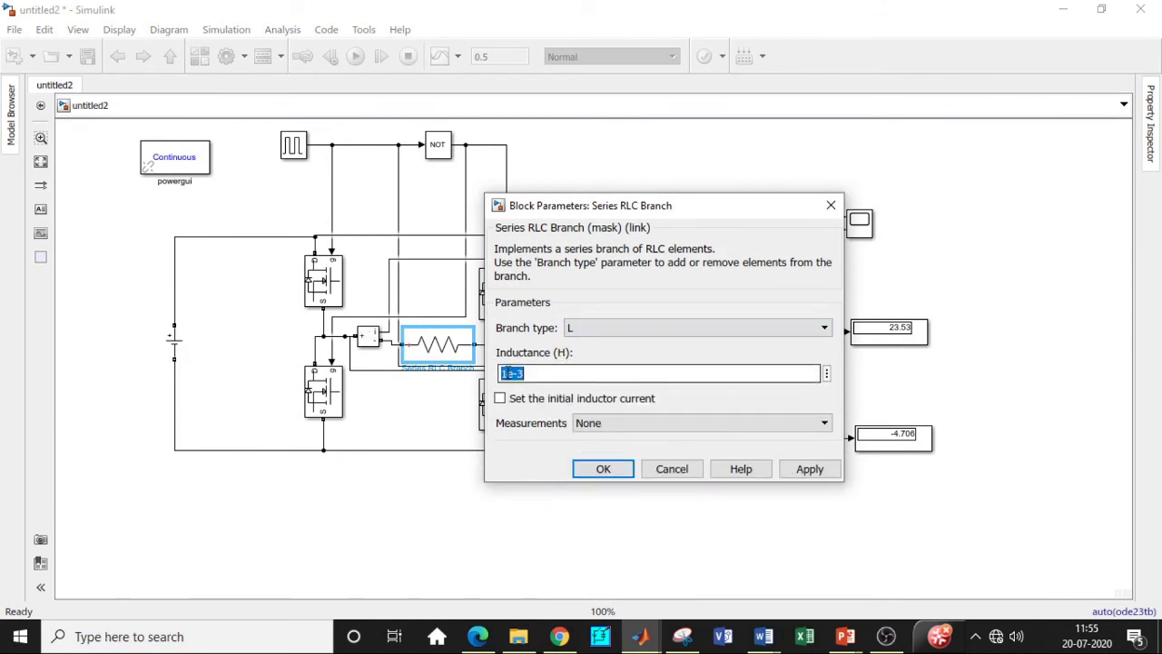
pyautogui.click(506, 373)
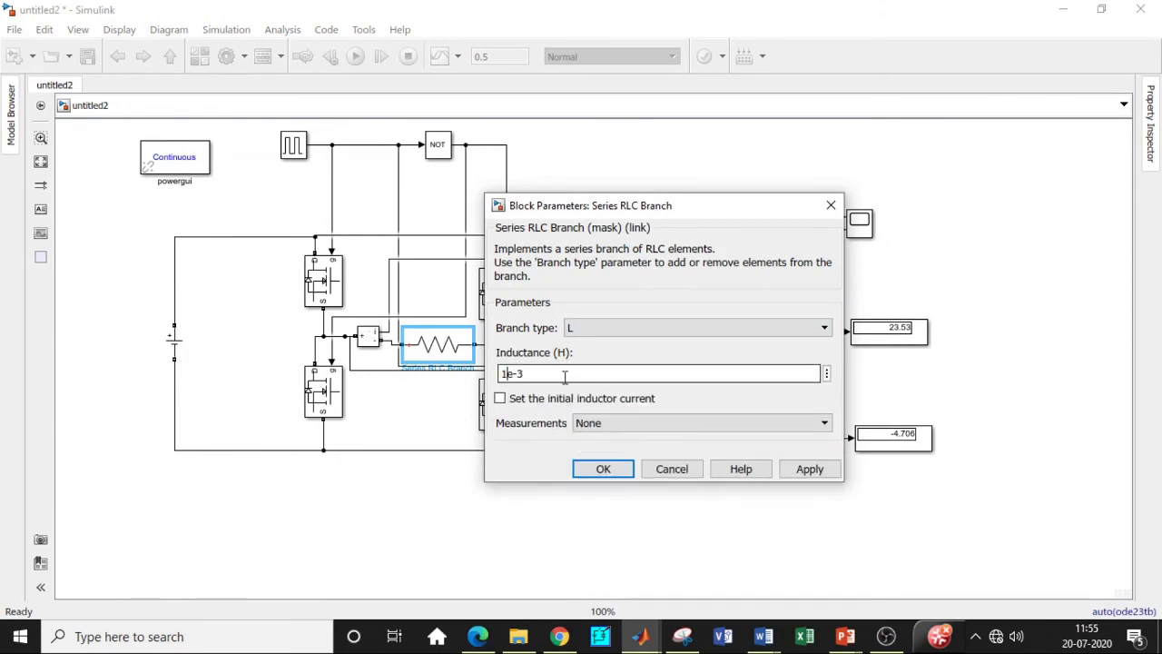
pyautogui.click(603, 469)
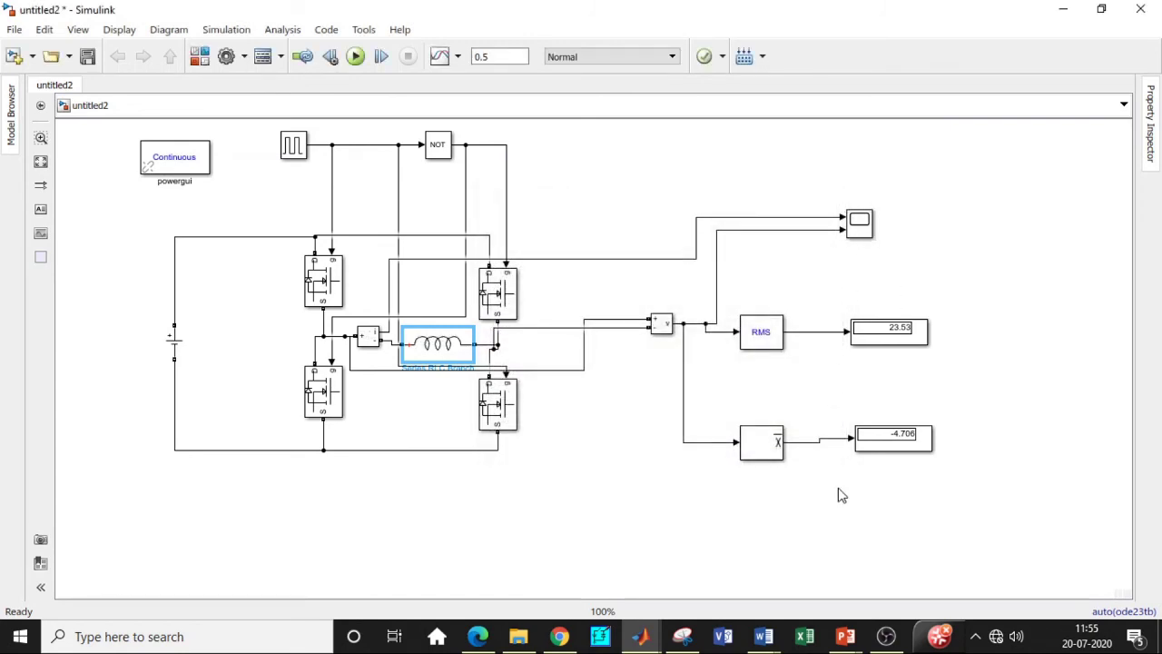
# - Check the Scope, then rerun the simulation with the inductive load, reading 23.71 RMS and -4.859 mean
pyautogui.doubleClick(854, 227)
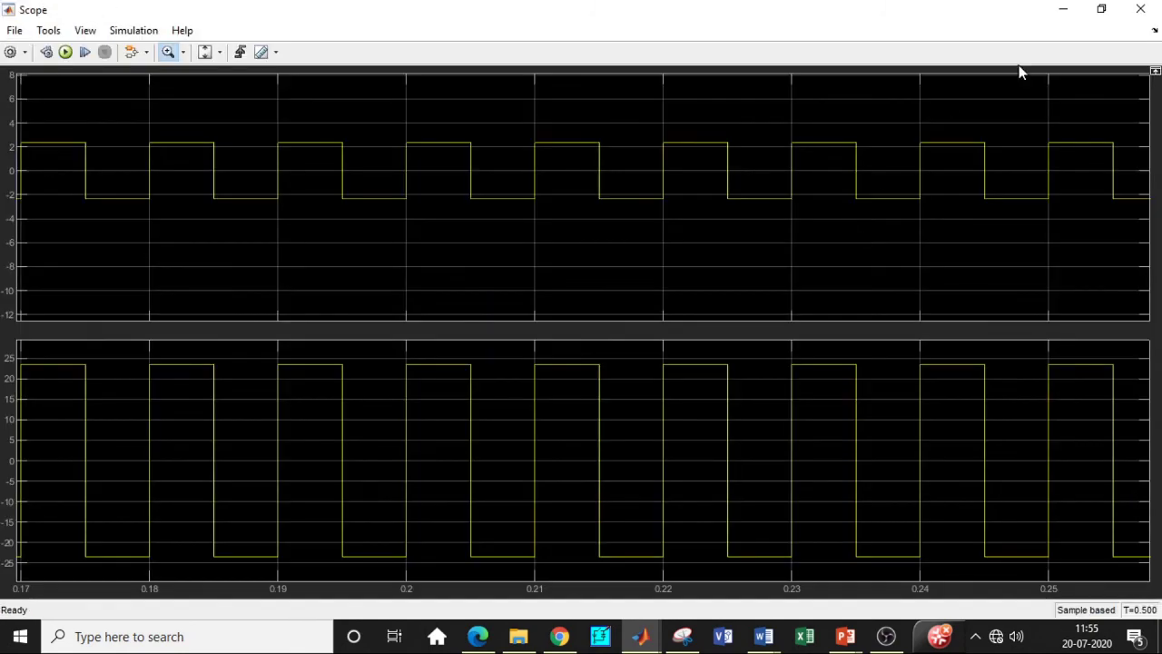
pyautogui.click(1140, 9)
pyautogui.click(367, 56)
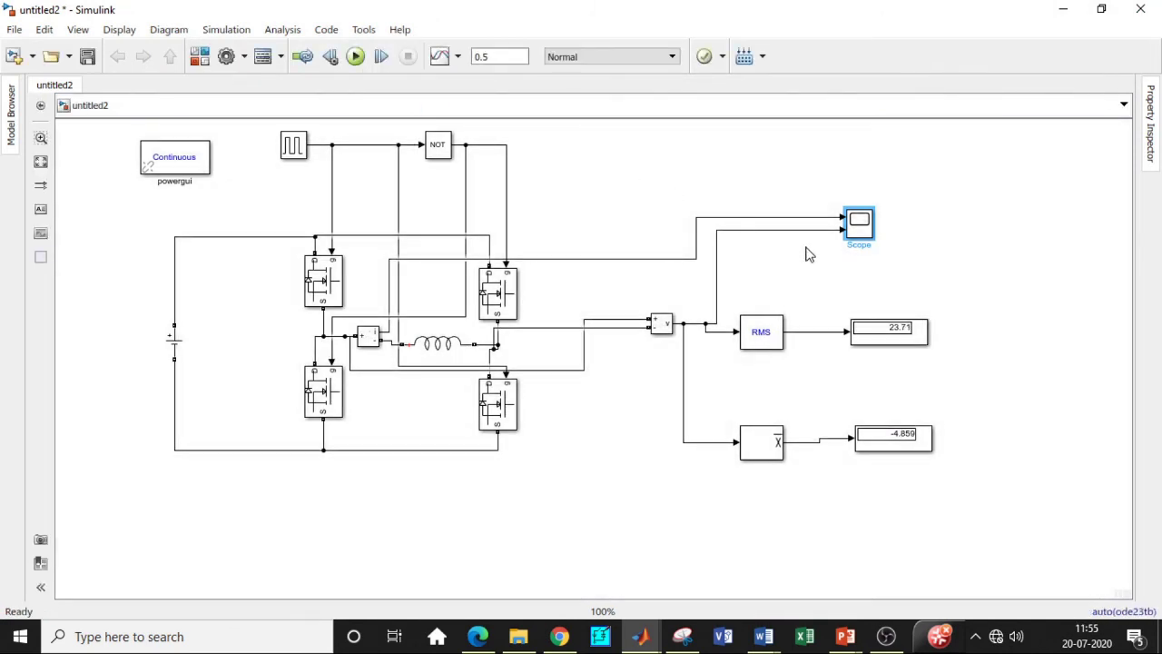
pyautogui.doubleClick(860, 225)
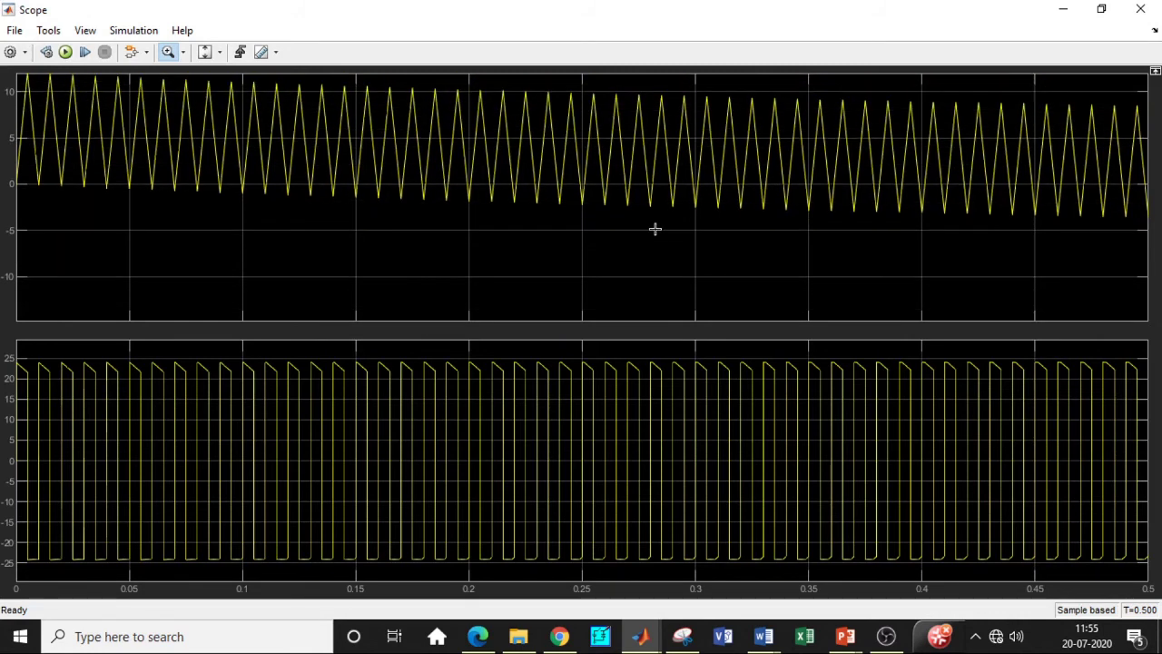
pyautogui.moveTo(388, 103); pyautogui.dragTo(573, 218)
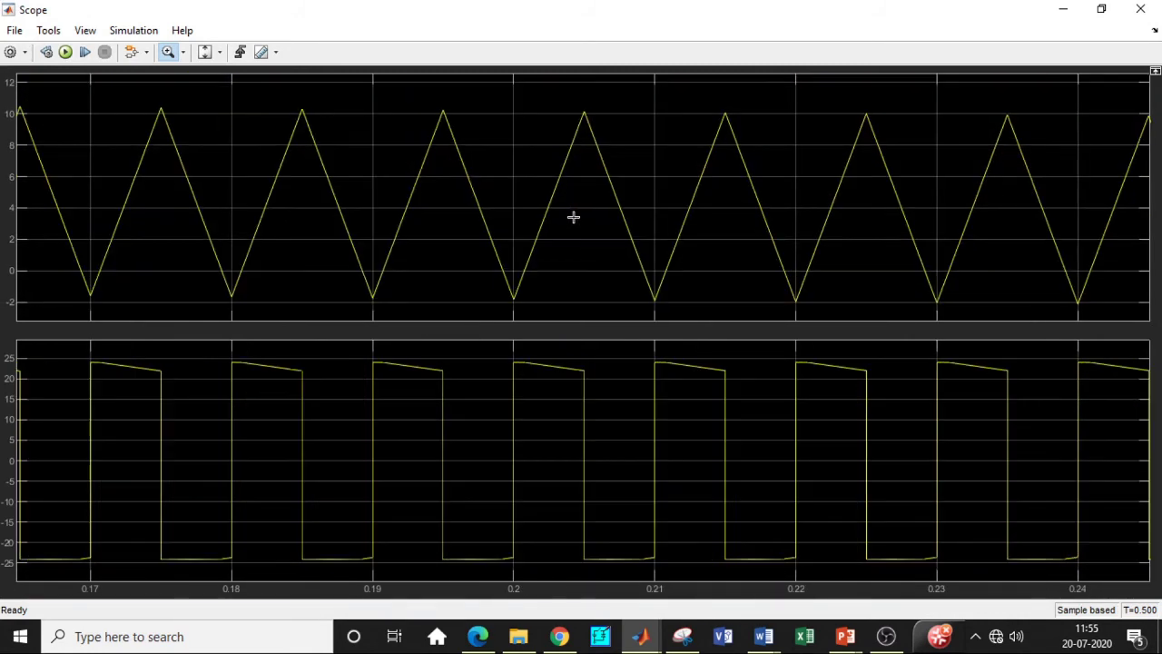
pyautogui.moveTo(337, 349); pyautogui.dragTo(745, 569)
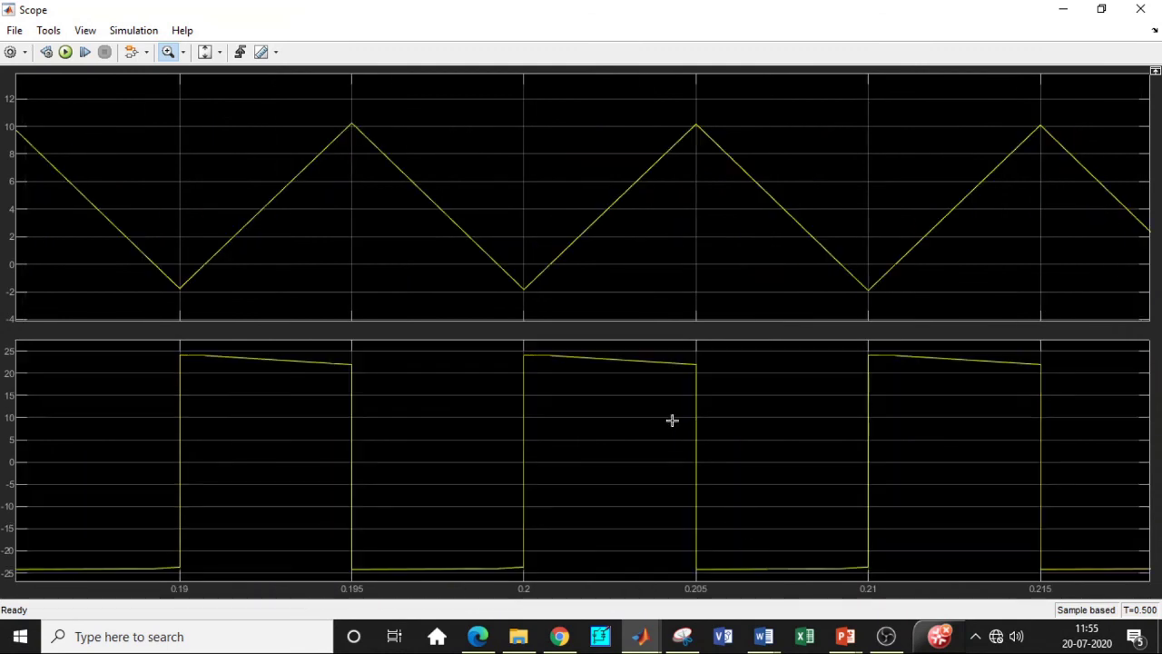
pyautogui.scroll(-1, 639, 391)
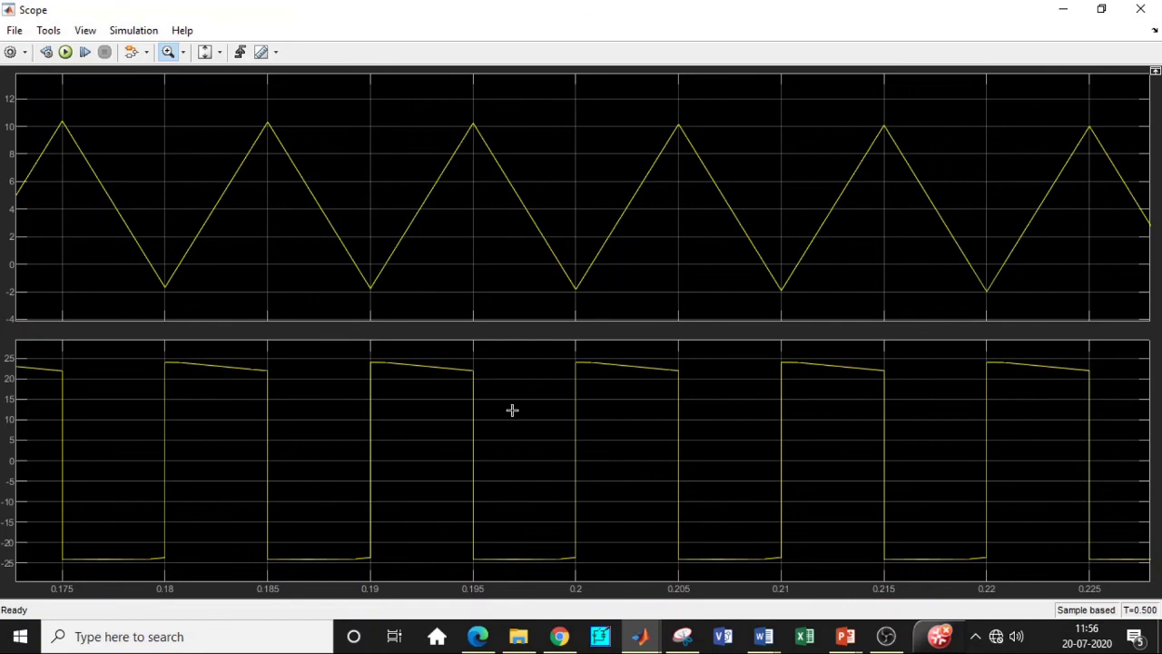
# - Make the load an RL branch of 10 Ω and 100e-3 H, then rerun, reading 23.96 RMS and -5.474 mean
pyautogui.click(1141, 9)
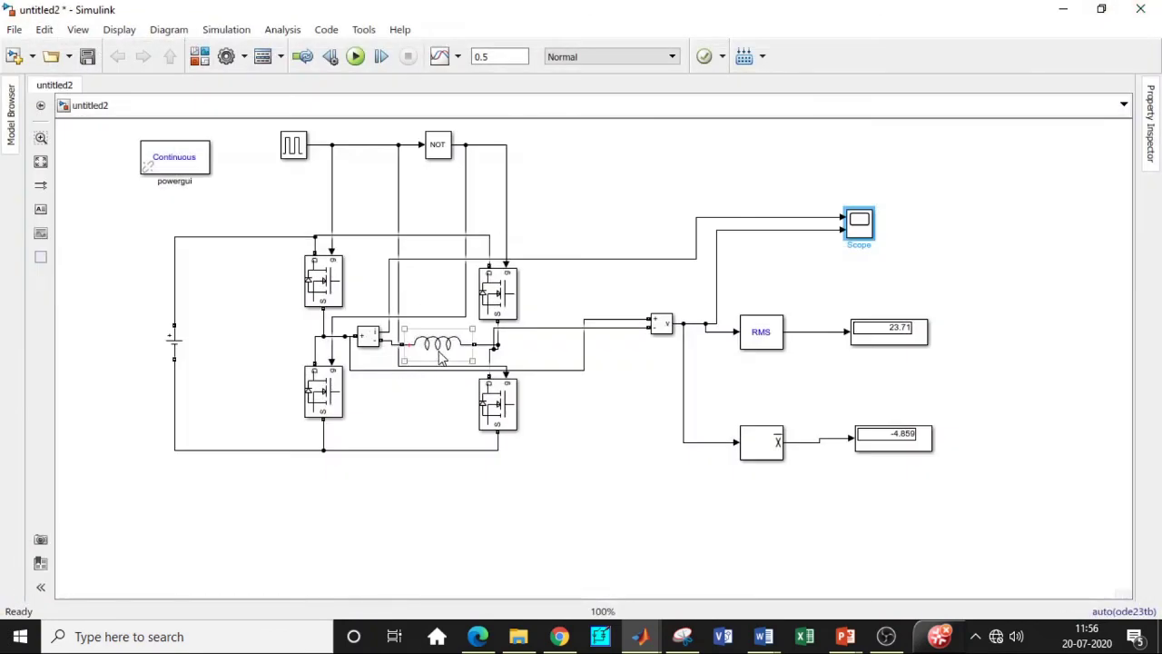
pyautogui.doubleClick(442, 357)
pyautogui.click(609, 318)
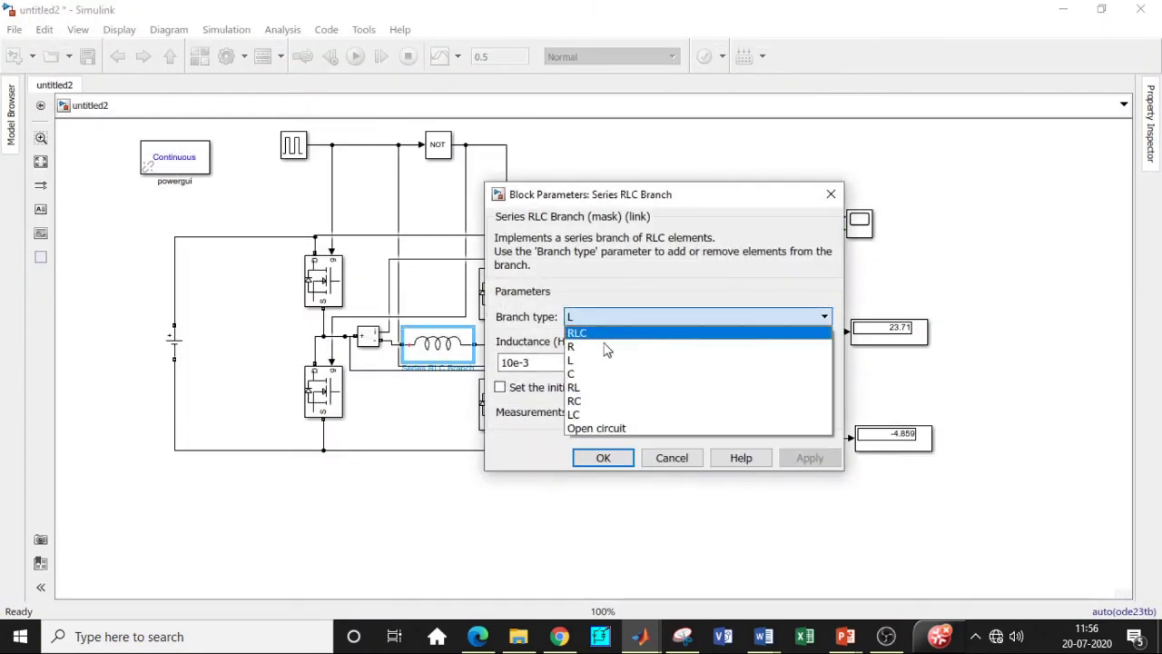
pyautogui.click(593, 387)
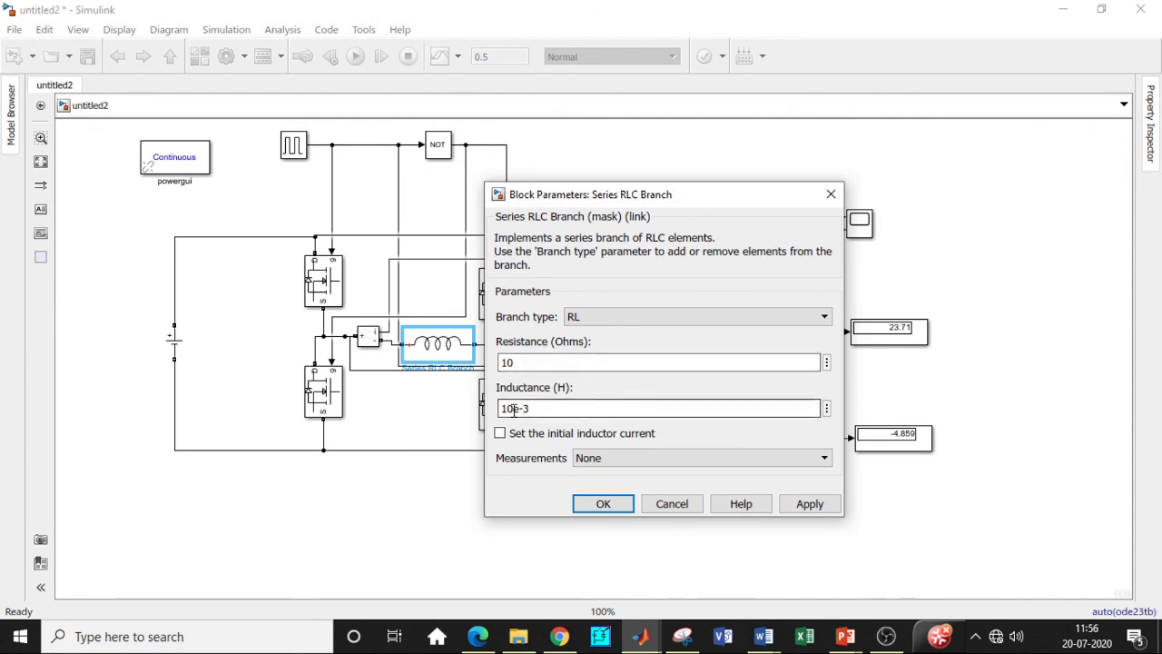
pyautogui.moveTo(515, 410); pyautogui.dragTo(520, 409)
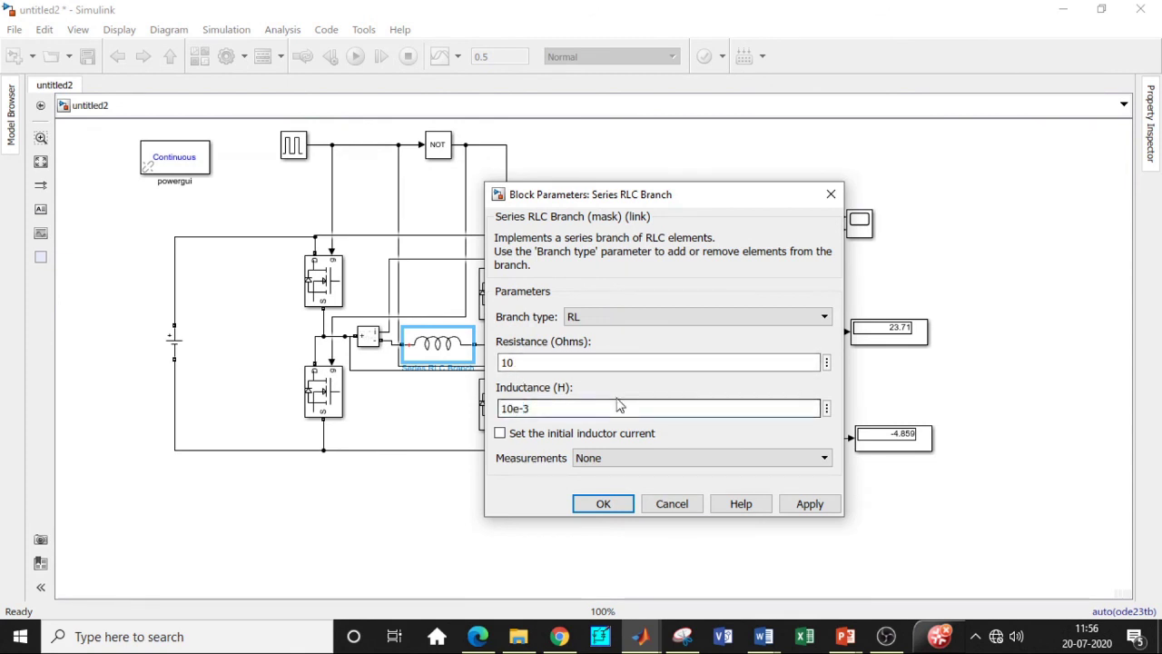
pyautogui.click(602, 503)
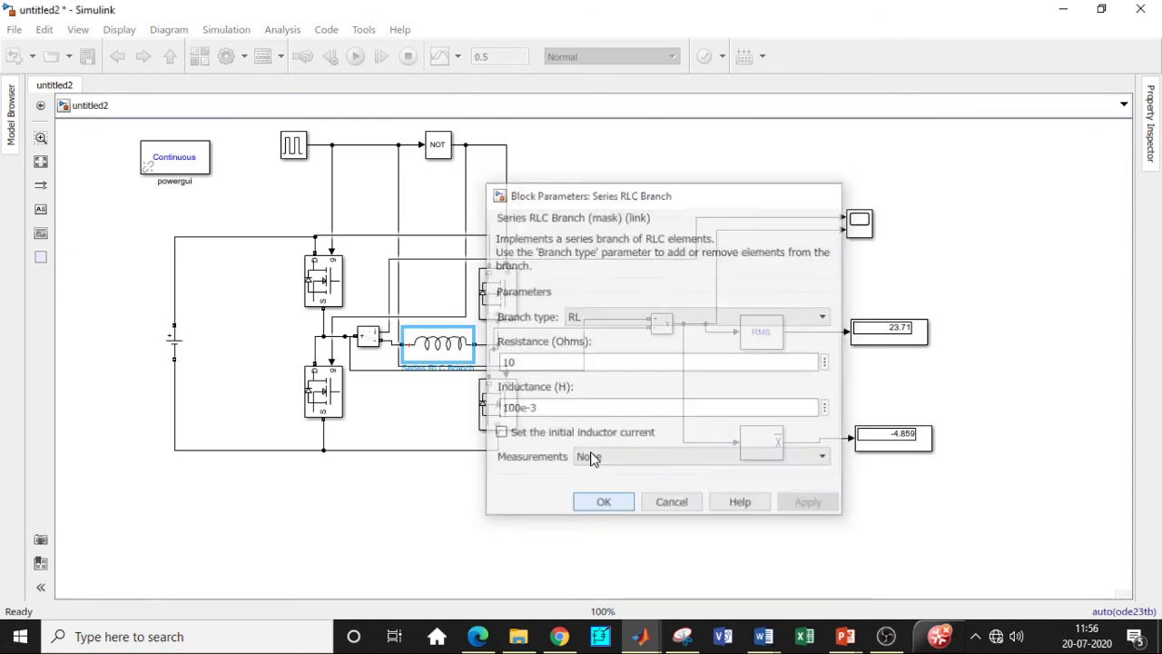
pyautogui.click(363, 57)
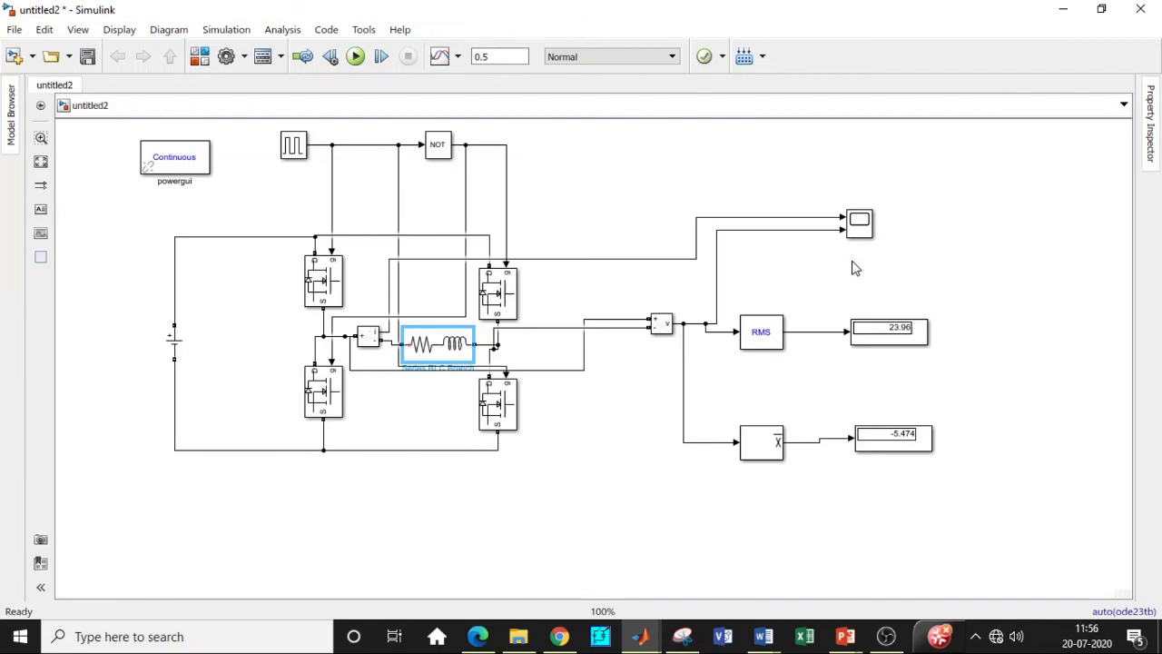
pyautogui.doubleClick(859, 225)
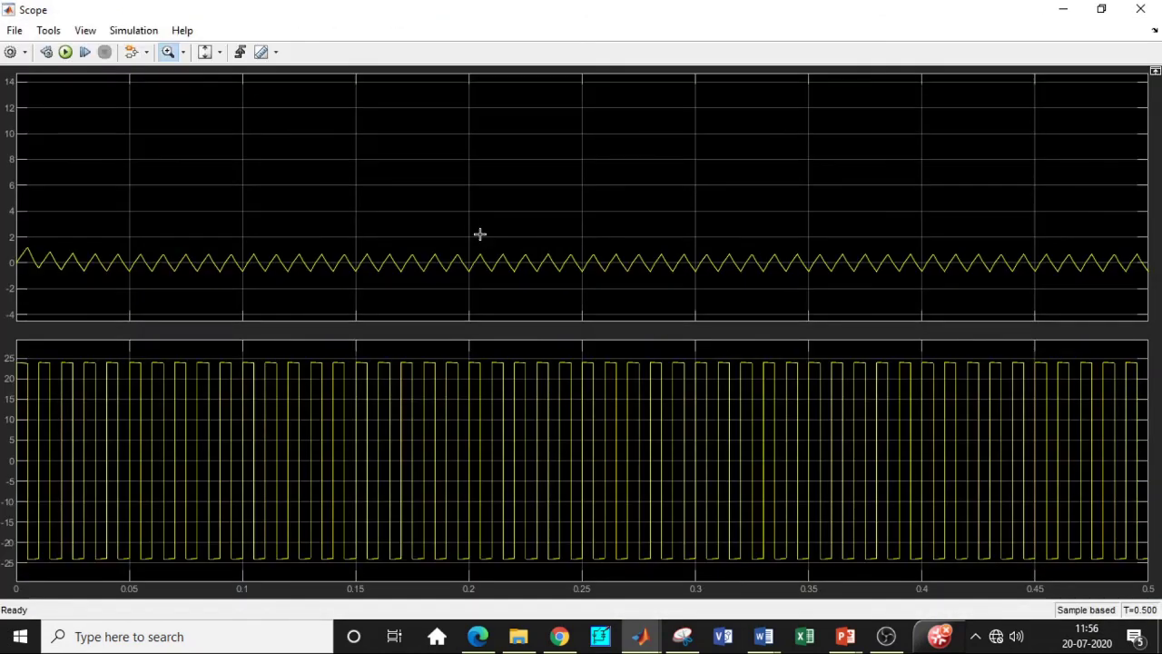
pyautogui.moveTo(398, 216); pyautogui.dragTo(606, 304)
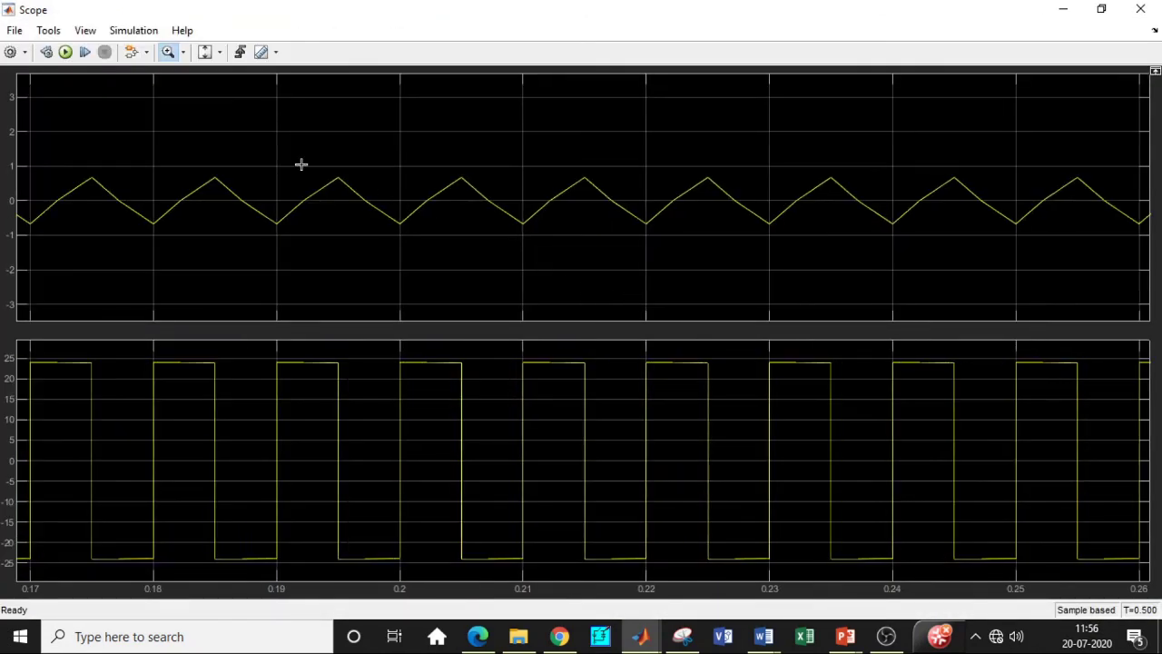
pyautogui.moveTo(301, 163); pyautogui.dragTo(732, 255)
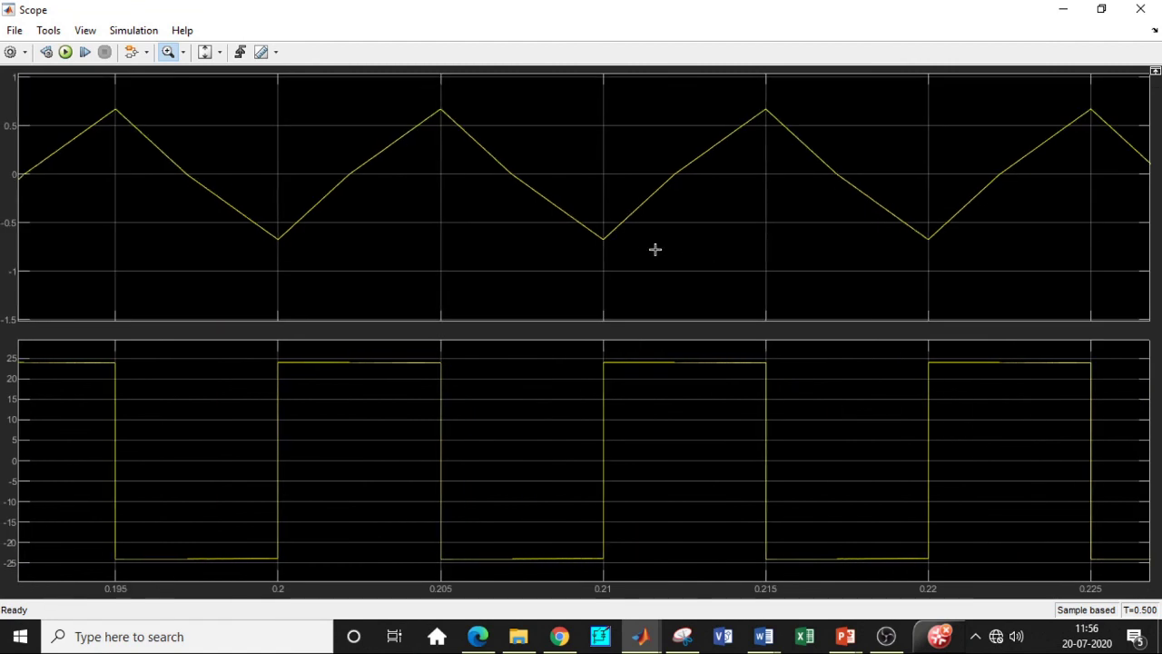
pyautogui.scroll(-3, 655, 249)
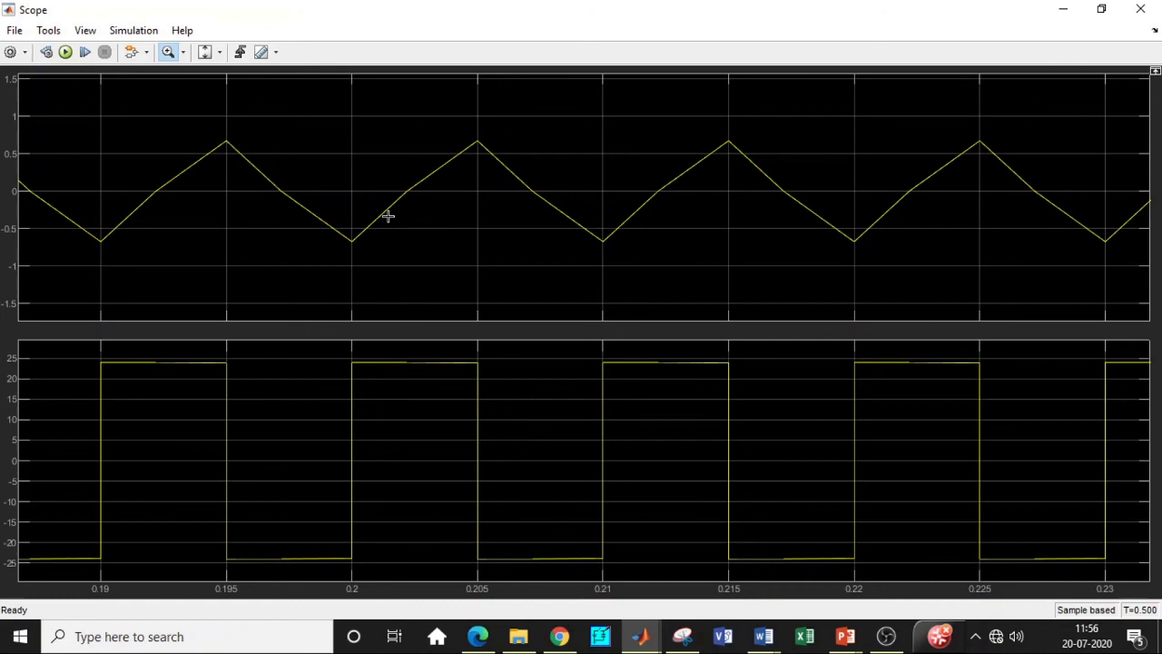
pyautogui.scroll(-2, 395, 226)
pyautogui.moveTo(342, 344); pyautogui.dragTo(864, 566)
pyautogui.scroll(-2, 655, 413)
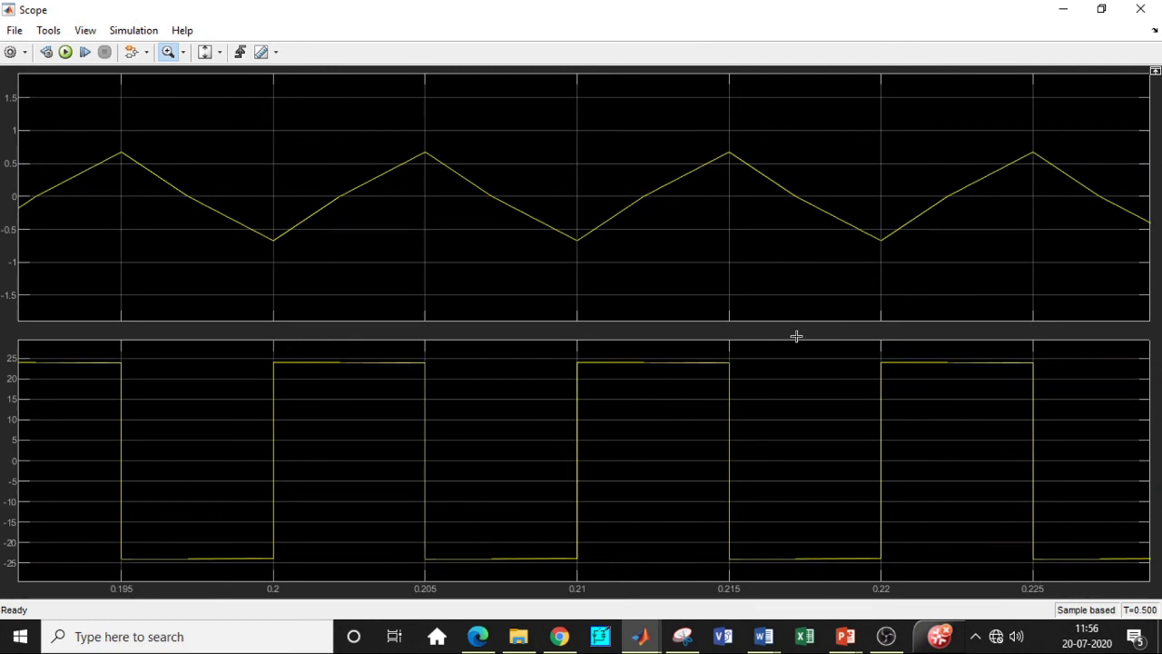
pyautogui.click(1140, 9)
pyautogui.click(677, 157)
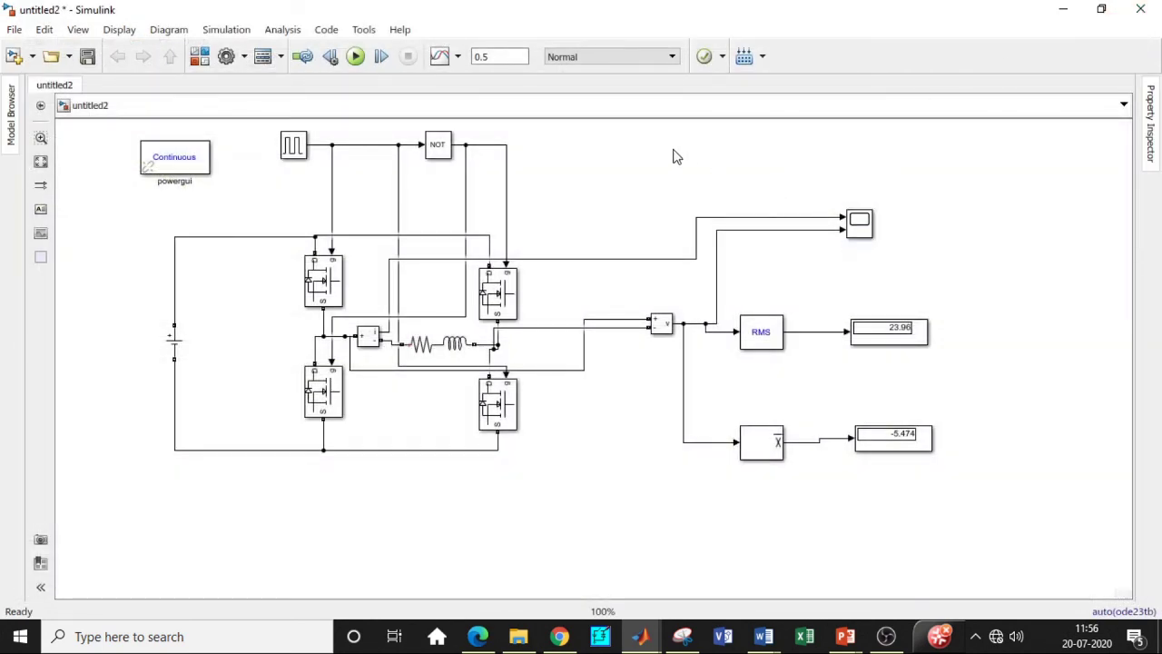